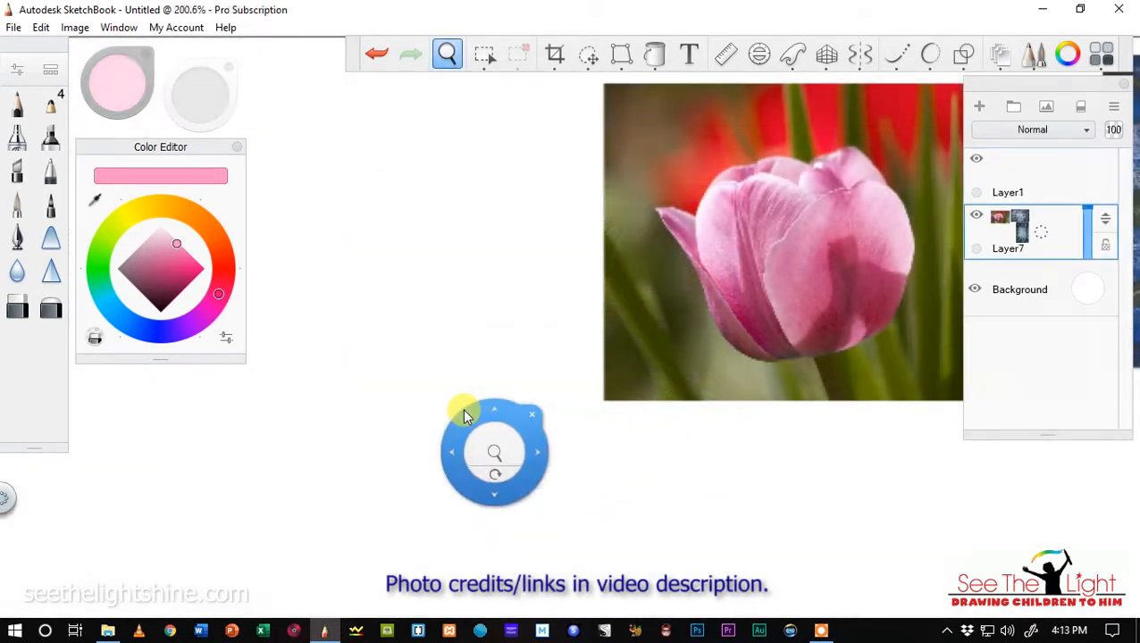
# Set the drawing colour to a dark plum and choose the blunt pencil brush for sketching beside the pink tulip photo.
pyautogui.moveTo(464, 415); pyautogui.dragTo(487, 284)
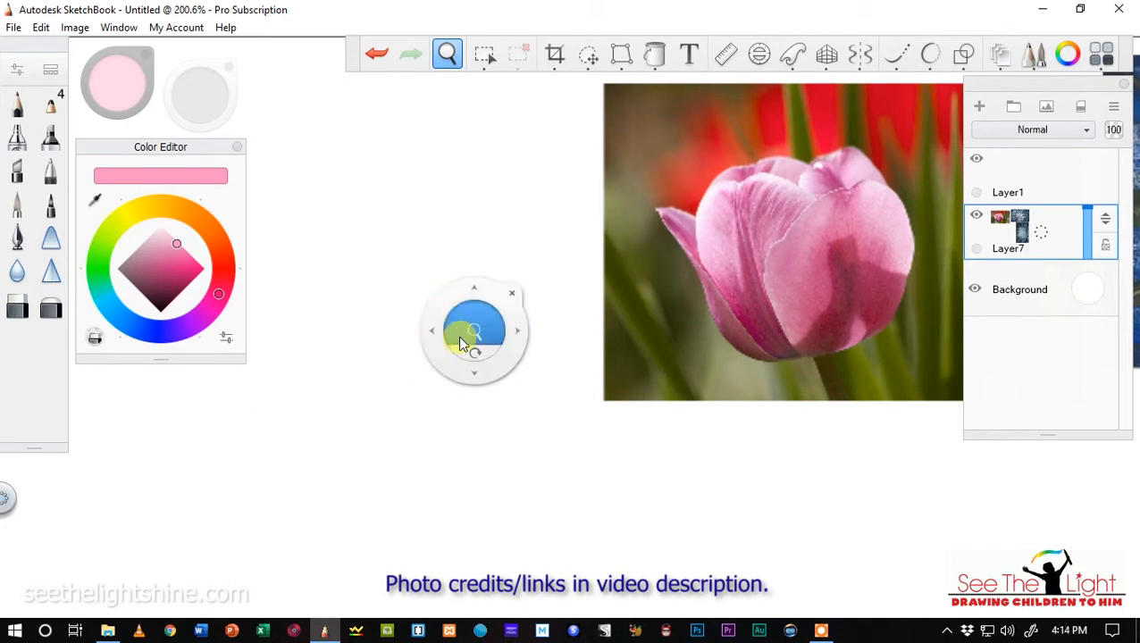
pyautogui.click(448, 53)
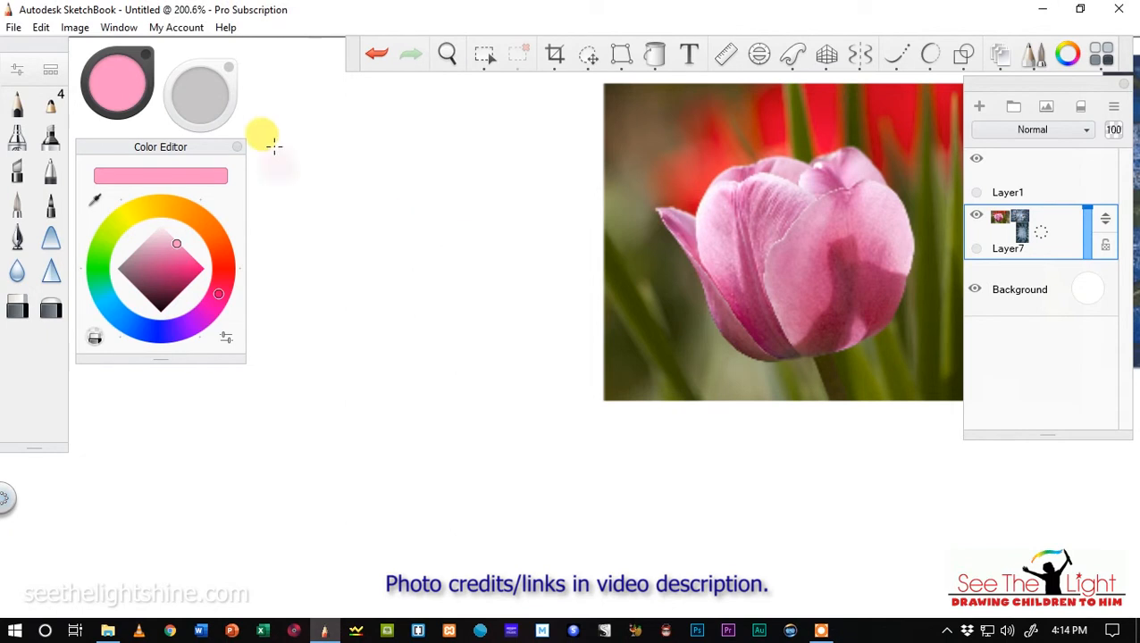
pyautogui.click(150, 300)
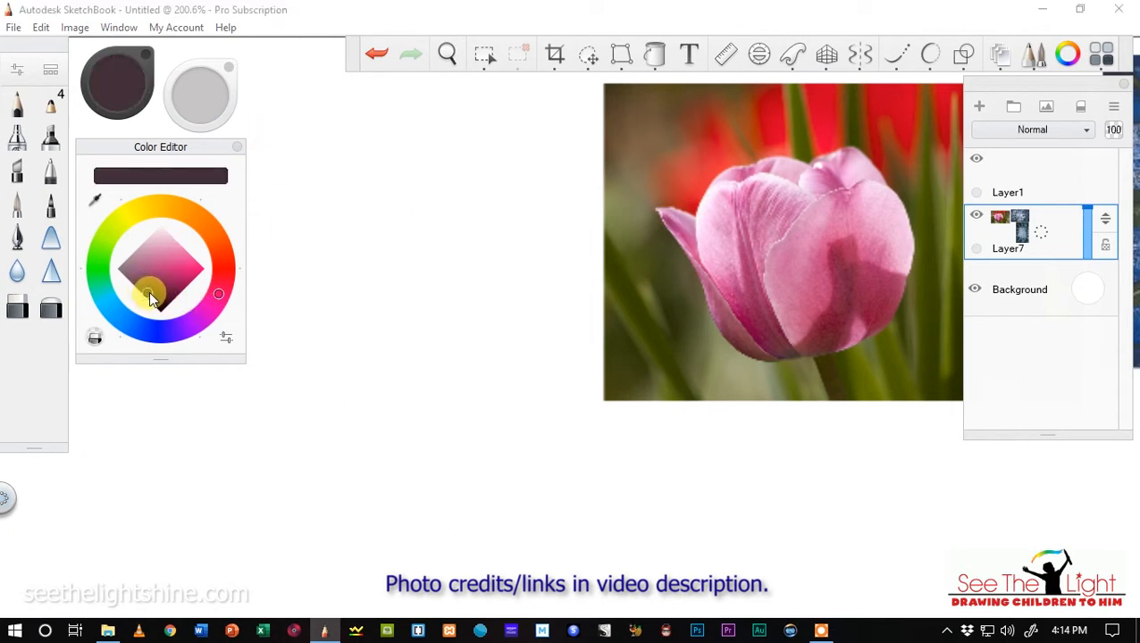
pyautogui.click(51, 109)
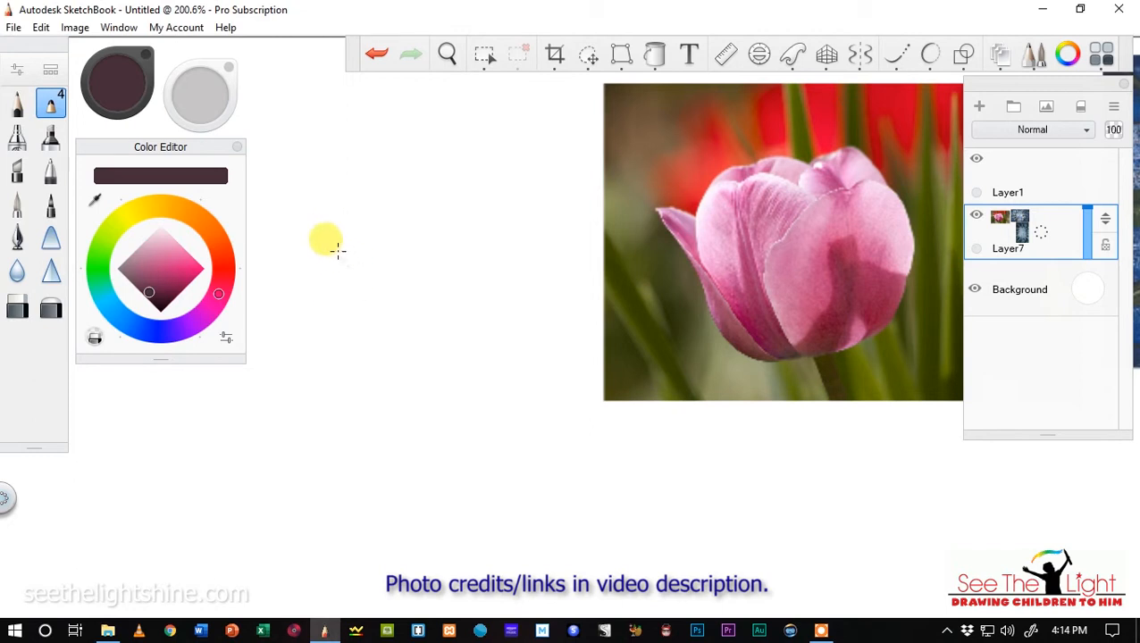
# Try sketching a loose tulip head with thin overlapping lines beside the pink tulip photo.
pyautogui.moveTo(373, 330)
pyautogui.mouseDown()
pyautogui.moveTo(345, 311)
pyautogui.moveTo(386, 330)
pyautogui.moveTo(338, 316)
pyautogui.mouseUp()
pyautogui.moveTo(319, 267); pyautogui.dragTo(360, 323)
pyautogui.moveTo(331, 290)
pyautogui.mouseDown()
pyautogui.moveTo(393, 326)
pyautogui.moveTo(339, 292)
pyautogui.moveTo(330, 300)
pyautogui.moveTo(376, 325)
pyautogui.moveTo(351, 310)
pyautogui.moveTo(421, 318)
pyautogui.moveTo(318, 259)
pyautogui.moveTo(310, 269)
pyautogui.moveTo(329, 211)
pyautogui.moveTo(387, 176)
pyautogui.moveTo(328, 189)
pyautogui.moveTo(330, 210)
pyautogui.moveTo(416, 179)
pyautogui.moveTo(365, 285)
pyautogui.moveTo(438, 178)
pyautogui.mouseUp()
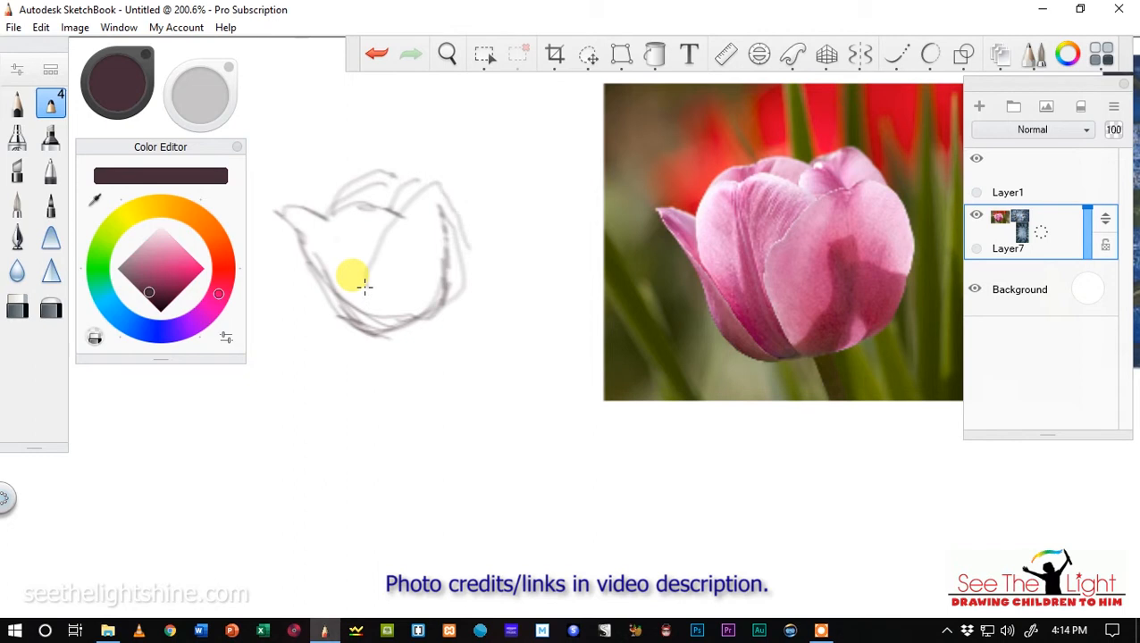
pyautogui.moveTo(369, 267); pyautogui.dragTo(376, 312)
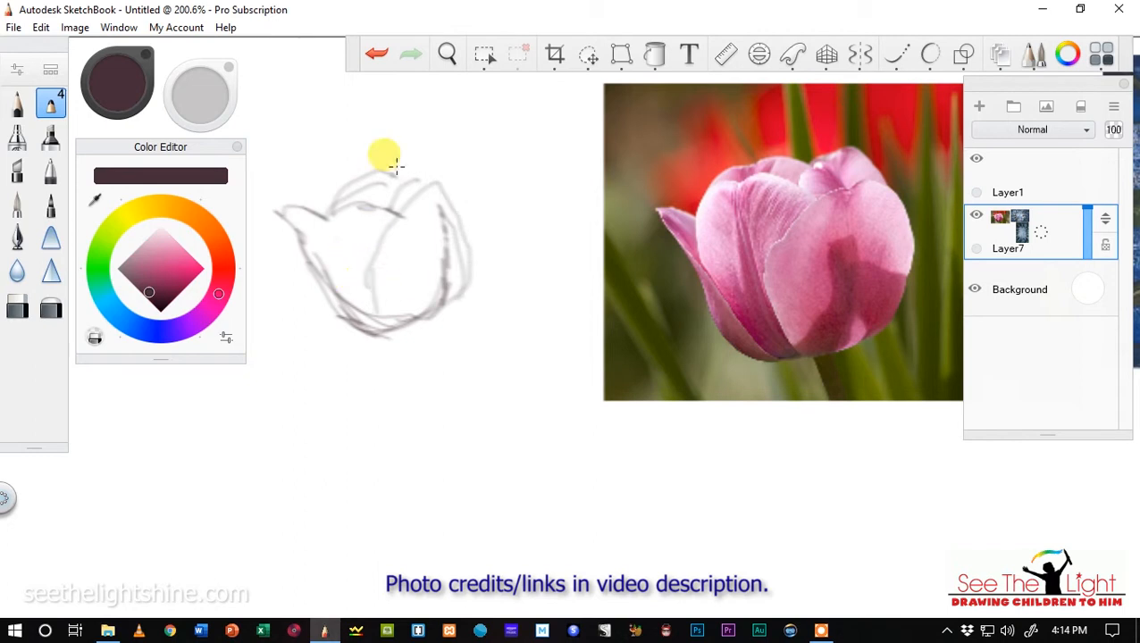
pyautogui.moveTo(395, 173); pyautogui.dragTo(445, 182)
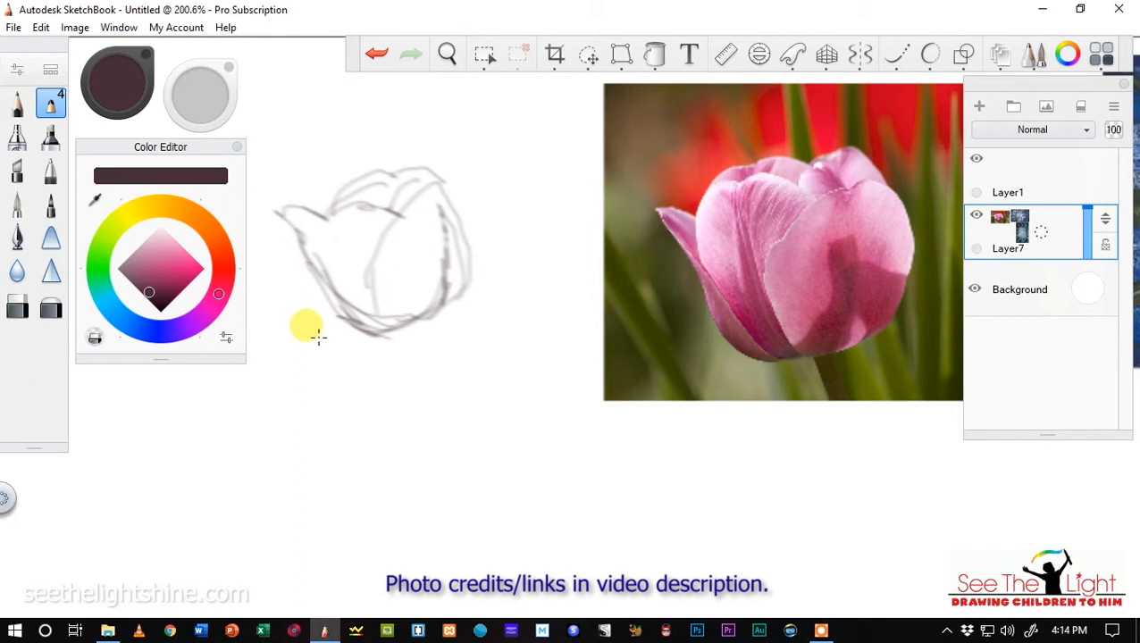
# Remove all lines of the first loose tulip head sketch.
pyautogui.hotkey('ctrl', 'z')
pyautogui.hotkey('ctrl', 'z')
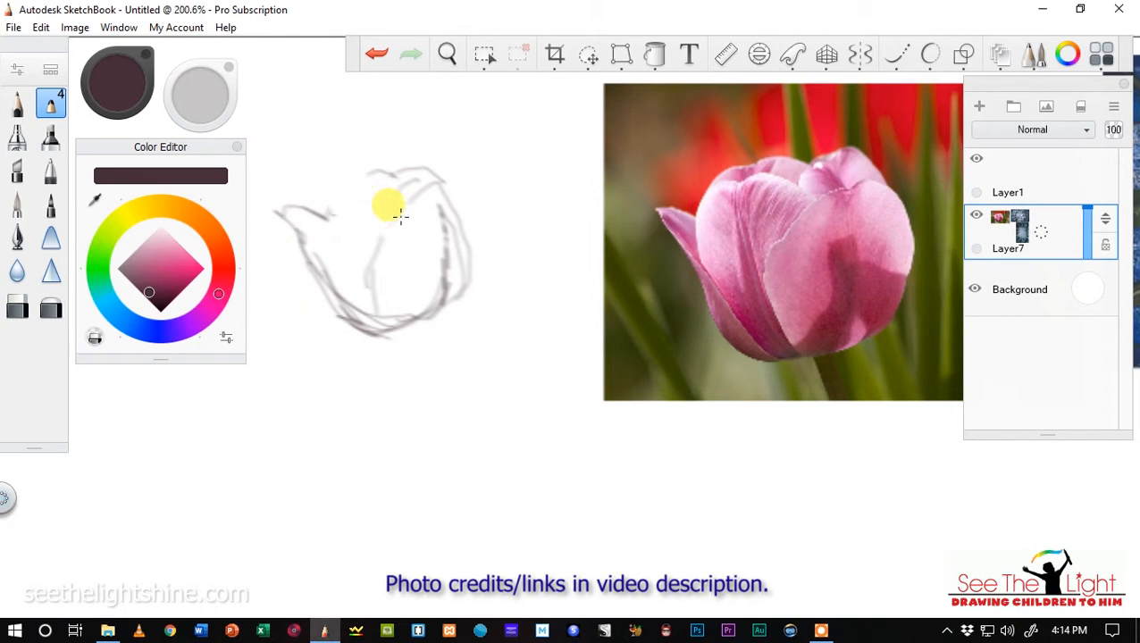
pyautogui.hotkey('ctrl', 'z')
pyautogui.hotkey('ctrl', 'z')
pyautogui.hotkey('ctrl', 'z')
pyautogui.hotkey('ctrl', 'z')
pyautogui.hotkey('ctrl', 'z')
pyautogui.hotkey('ctrl', 'z')
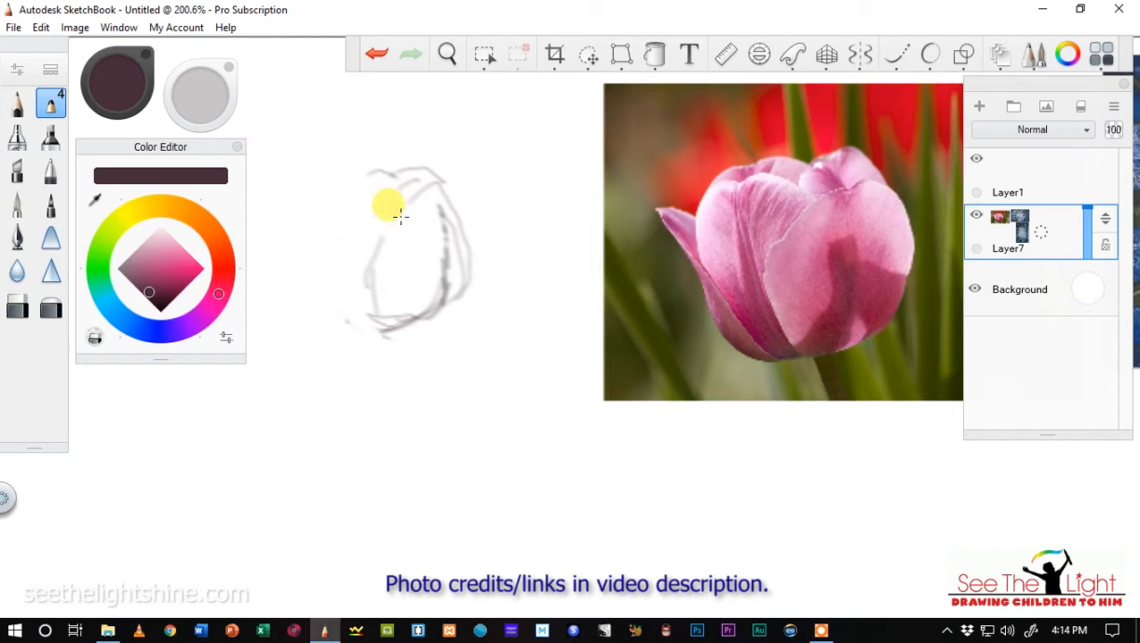
pyautogui.hotkey('ctrl', 'z')
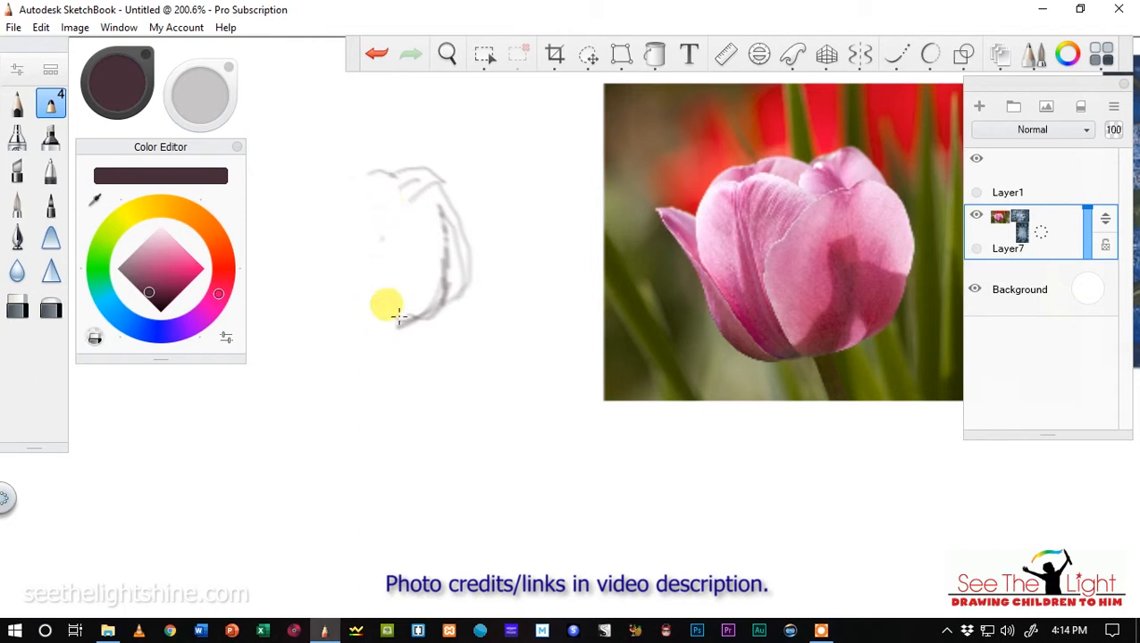
pyautogui.moveTo(198, 105); pyautogui.dragTo(199, 105)
pyautogui.moveTo(371, 181)
pyautogui.mouseDown()
pyautogui.moveTo(407, 180)
pyautogui.moveTo(446, 201)
pyautogui.mouseUp()
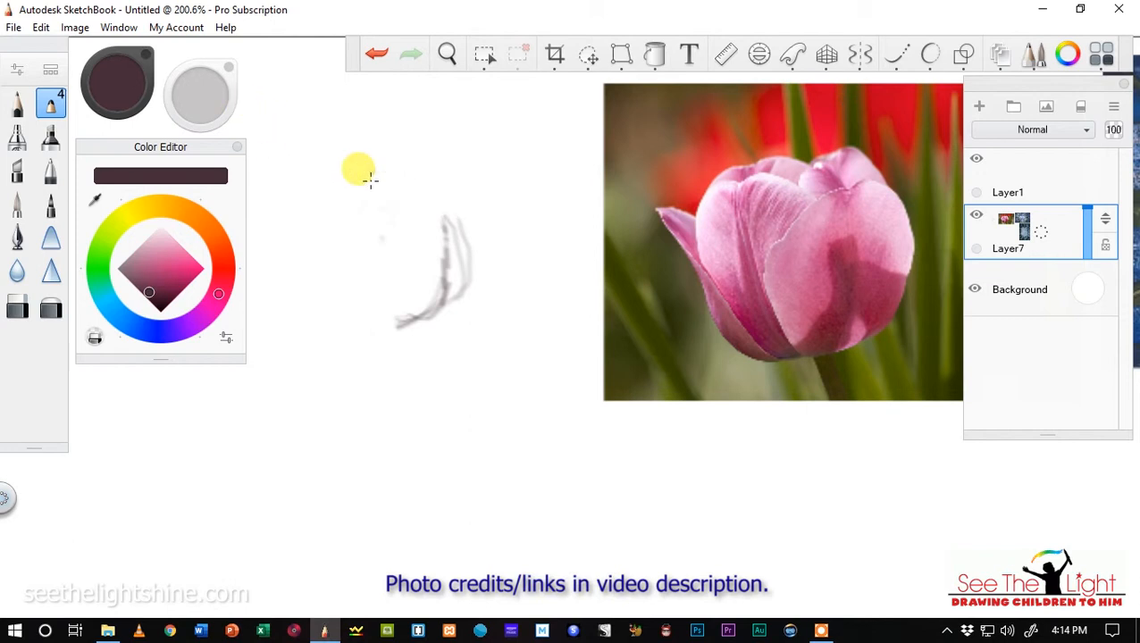
pyautogui.moveTo(434, 309); pyautogui.dragTo(455, 223)
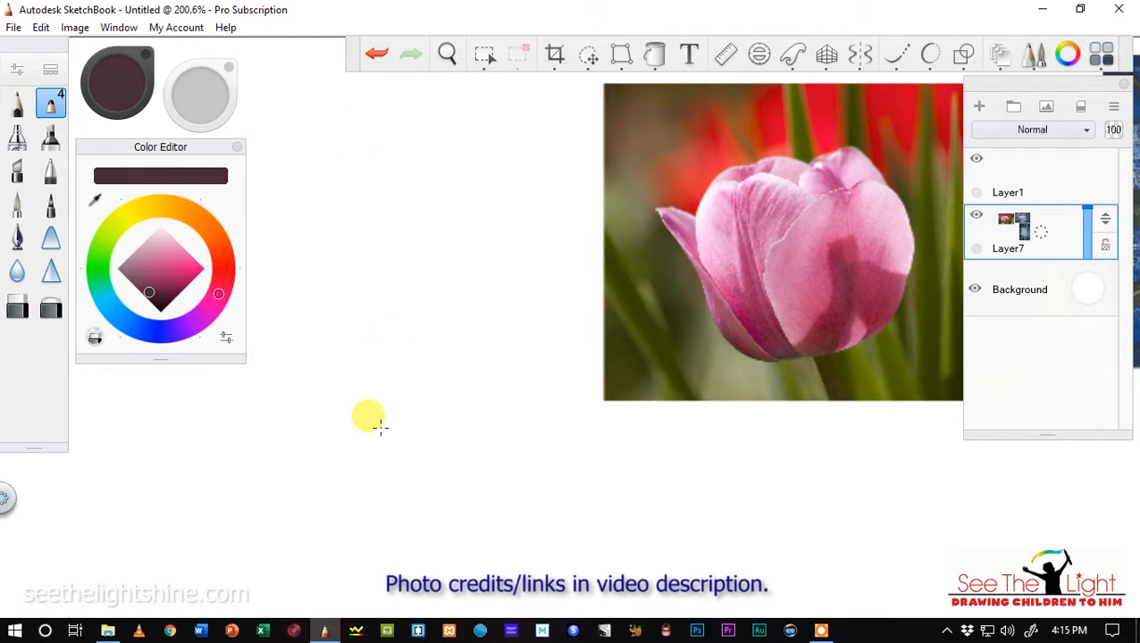
# Thicken the brush and draw a short horizontal test stroke in the blank area beside the tulip photo.
pyautogui.click(215, 103)
pyautogui.moveTo(336, 132); pyautogui.dragTo(249, 127)
pyautogui.click(214, 105)
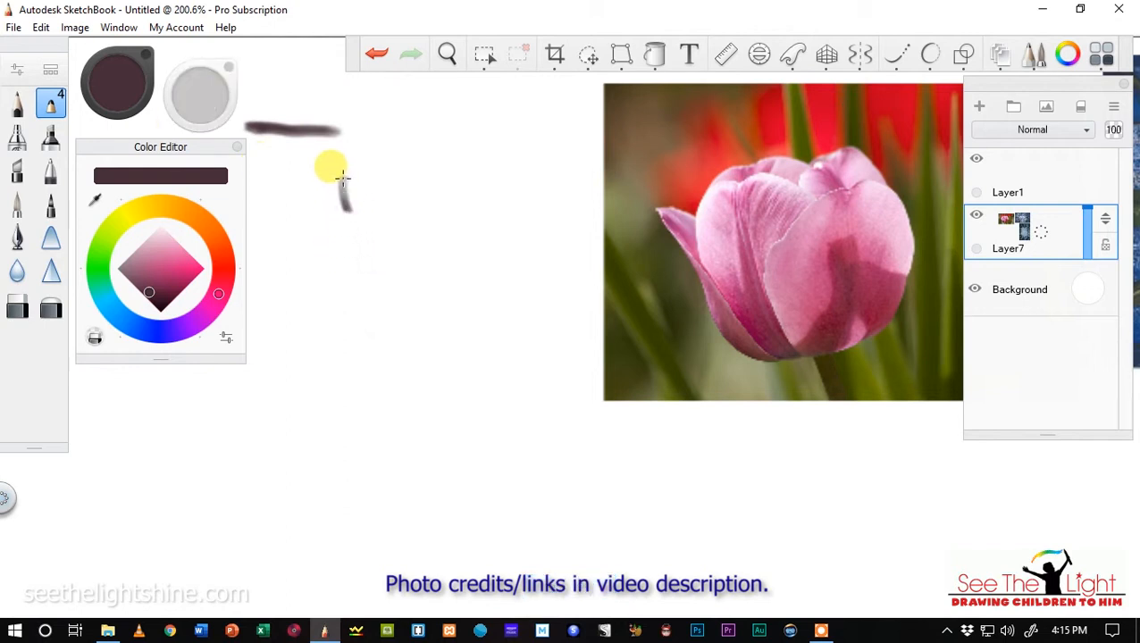
# Sketch the tulip head with bold lines: a large oval front petal, a pointed side petal and rounded back petals.
pyautogui.moveTo(343, 179); pyautogui.dragTo(412, 281)
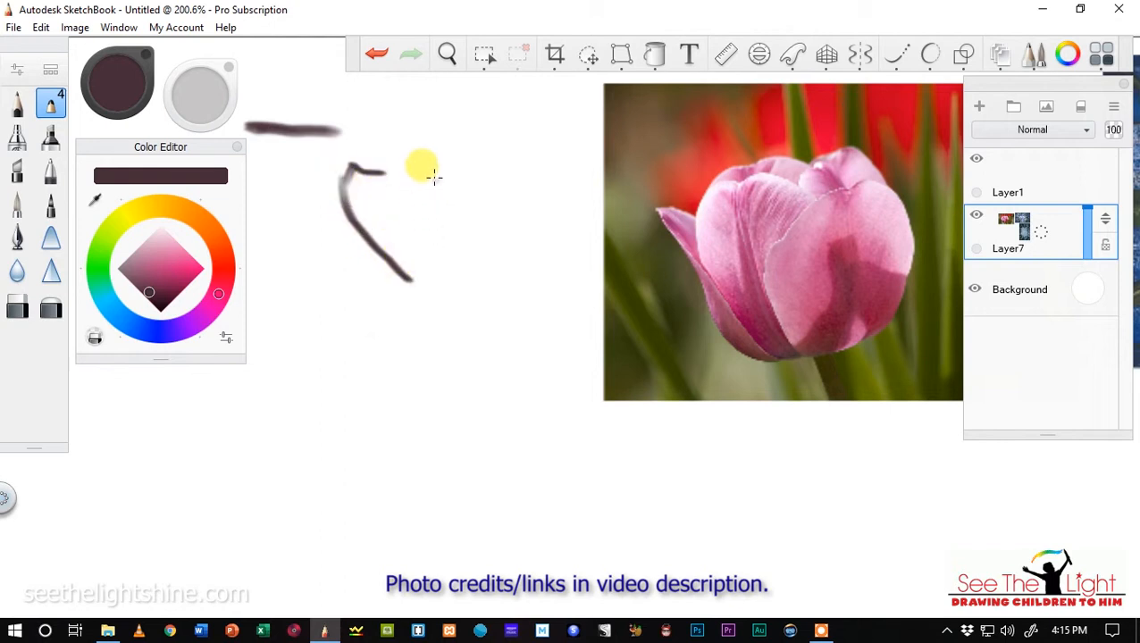
pyautogui.moveTo(430, 153)
pyautogui.mouseDown()
pyautogui.moveTo(413, 187)
pyautogui.moveTo(412, 252)
pyautogui.mouseUp()
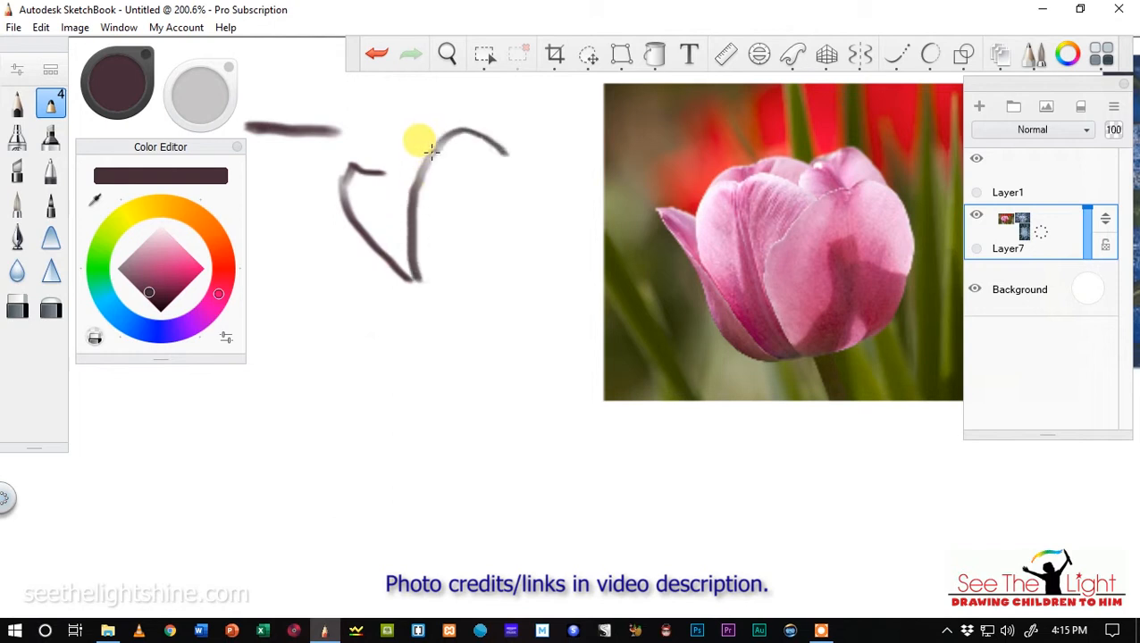
pyautogui.moveTo(527, 196); pyautogui.dragTo(508, 253)
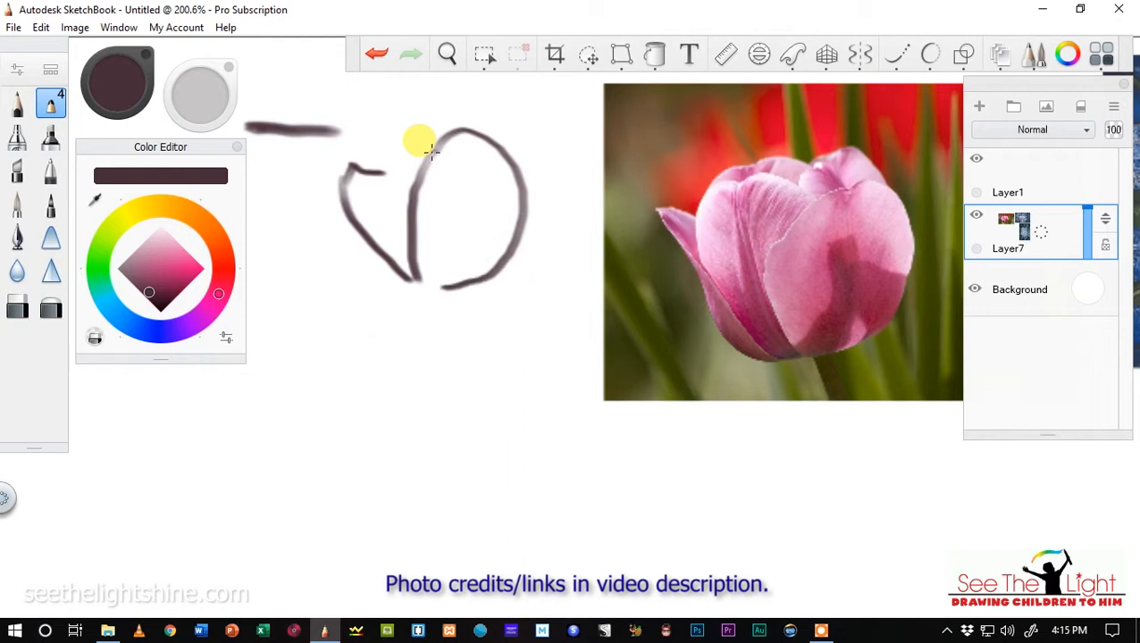
pyautogui.moveTo(414, 284); pyautogui.dragTo(399, 281)
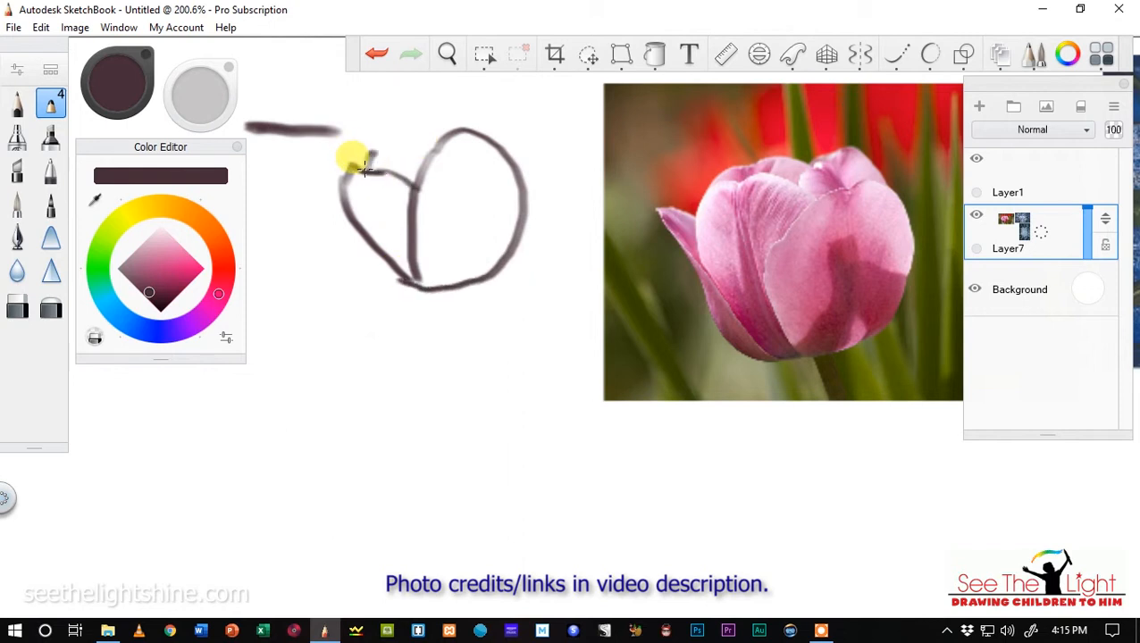
pyautogui.moveTo(364, 169)
pyautogui.mouseDown()
pyautogui.moveTo(423, 159)
pyautogui.moveTo(446, 134)
pyautogui.moveTo(418, 164)
pyautogui.moveTo(434, 125)
pyautogui.mouseUp()
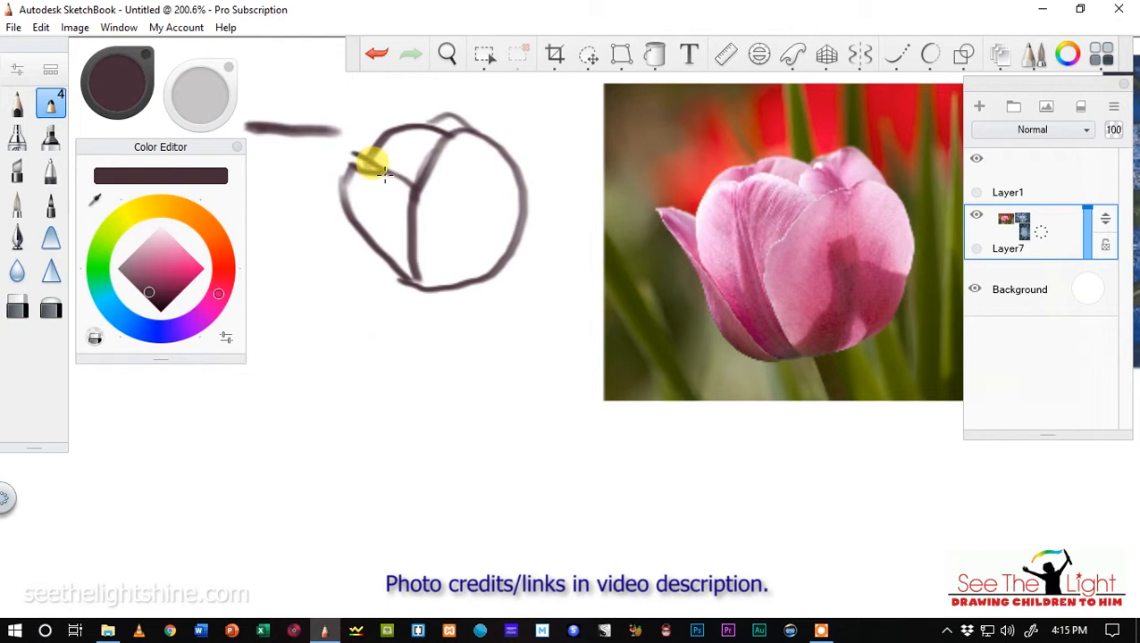
pyautogui.moveTo(351, 198); pyautogui.dragTo(343, 171)
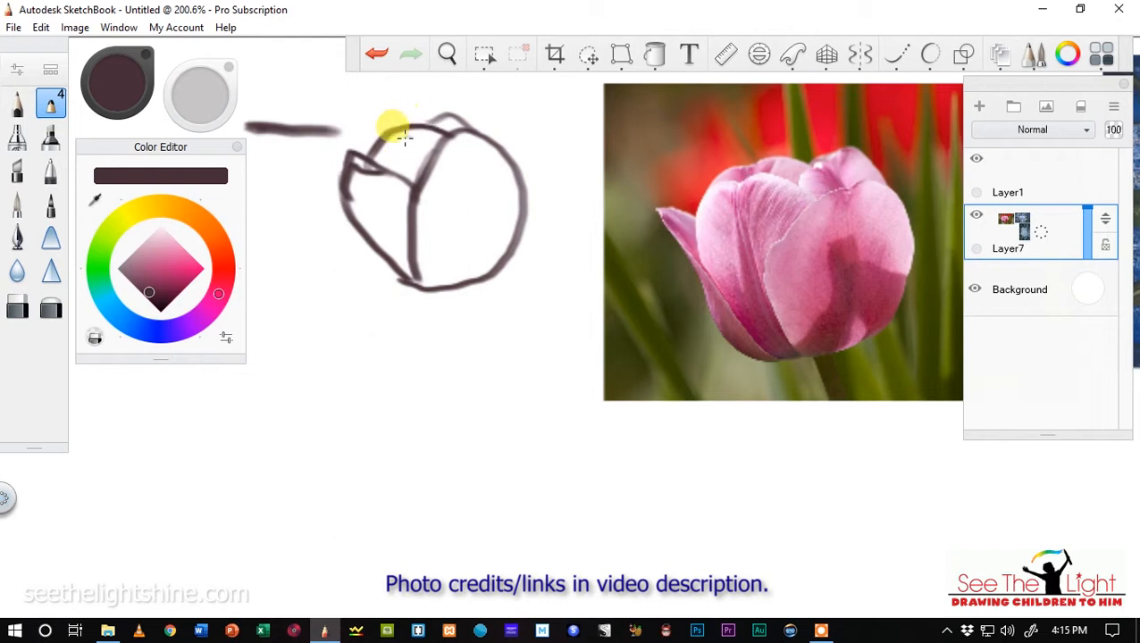
pyautogui.moveTo(343, 198); pyautogui.dragTo(356, 250)
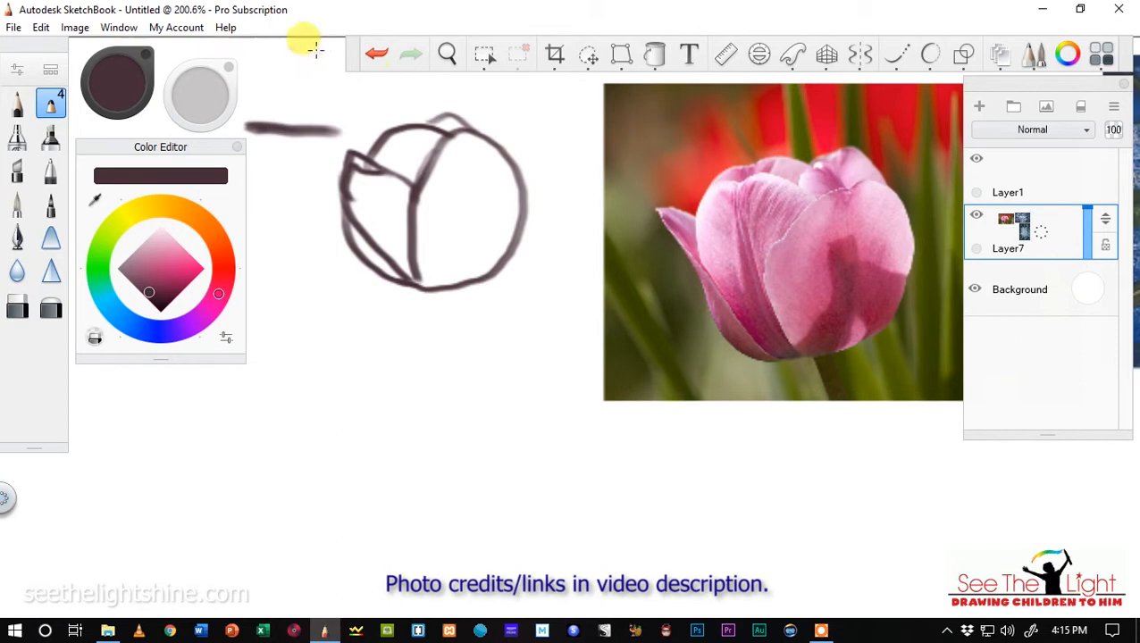
# Check the other tulip reference photos and sketch two long pointed leaves rising on either side below the tulip head.
pyautogui.click(445, 57)
pyautogui.moveTo(521, 490); pyautogui.dragTo(20, 524)
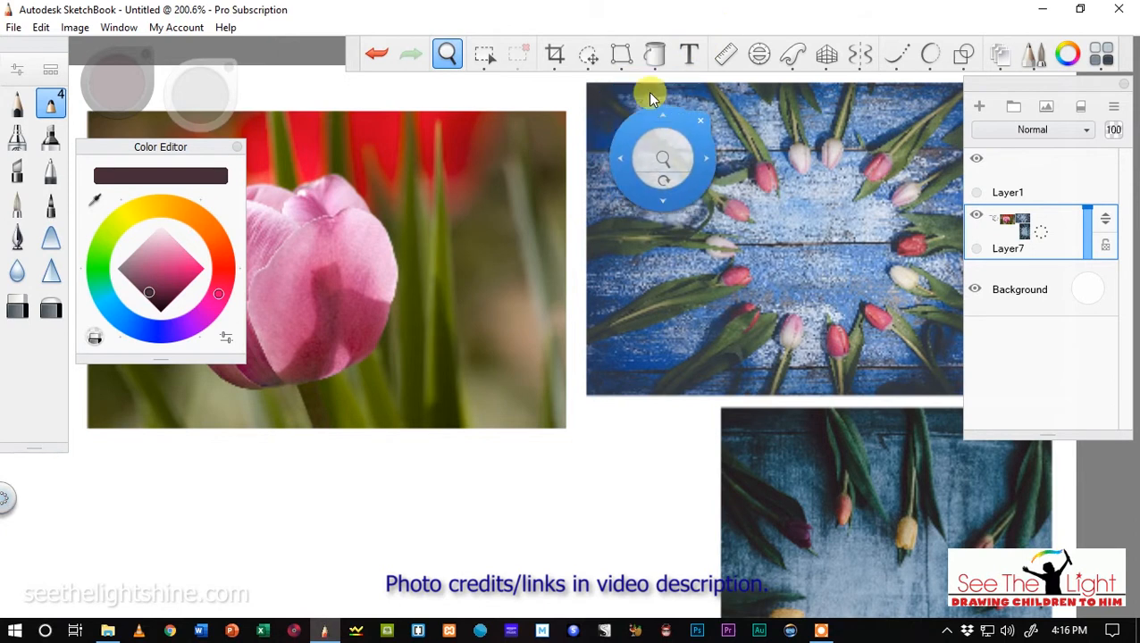
pyautogui.click(447, 64)
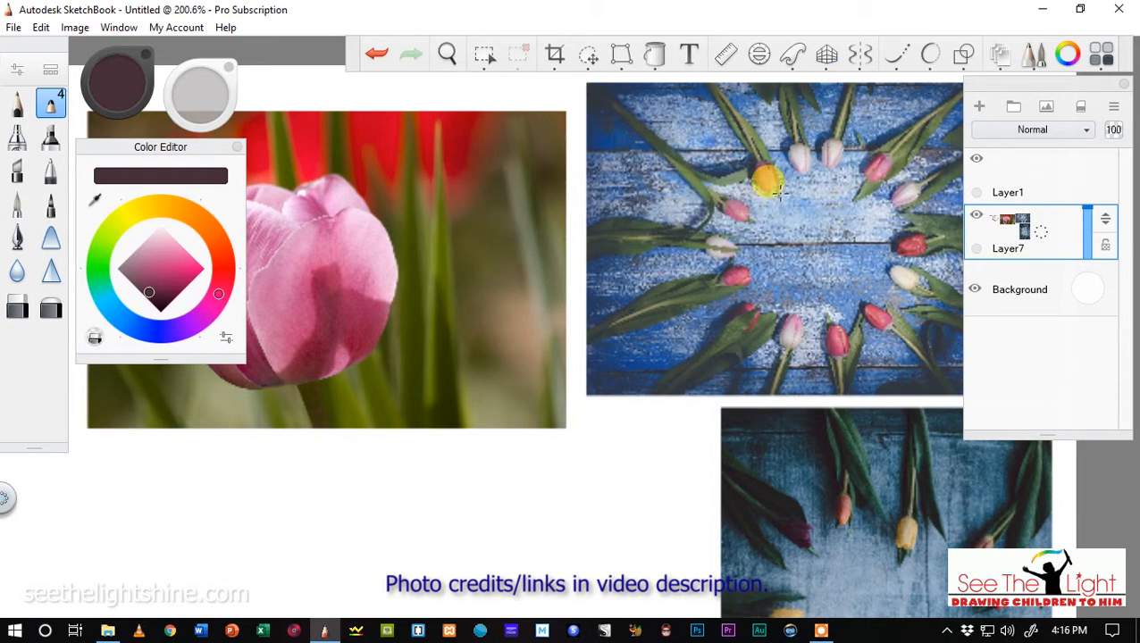
pyautogui.click(447, 53)
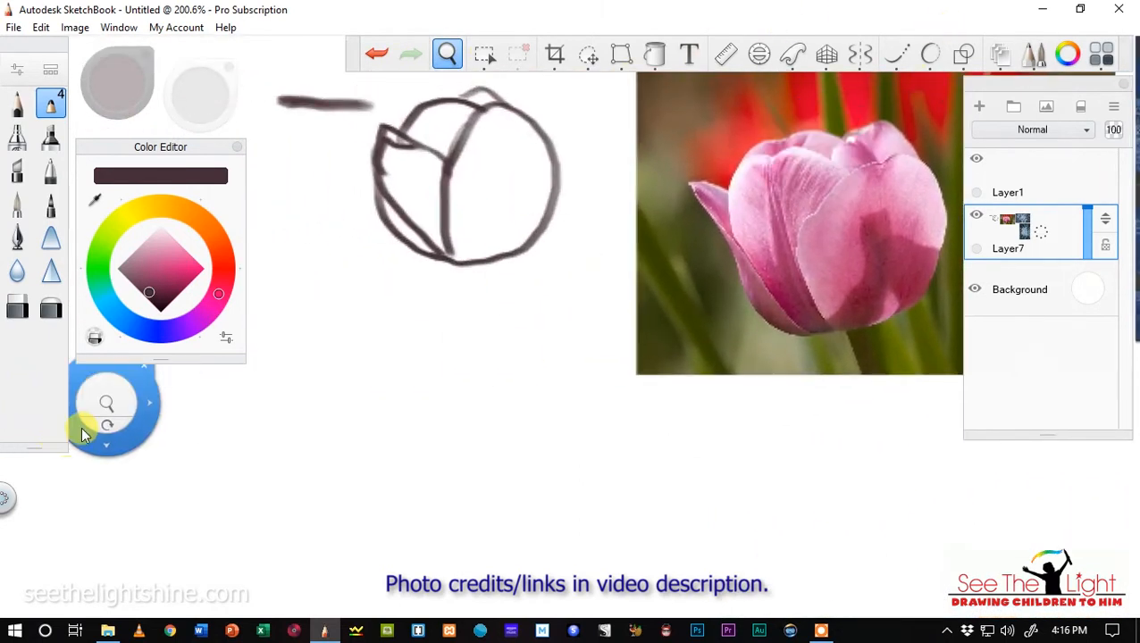
pyautogui.click(447, 56)
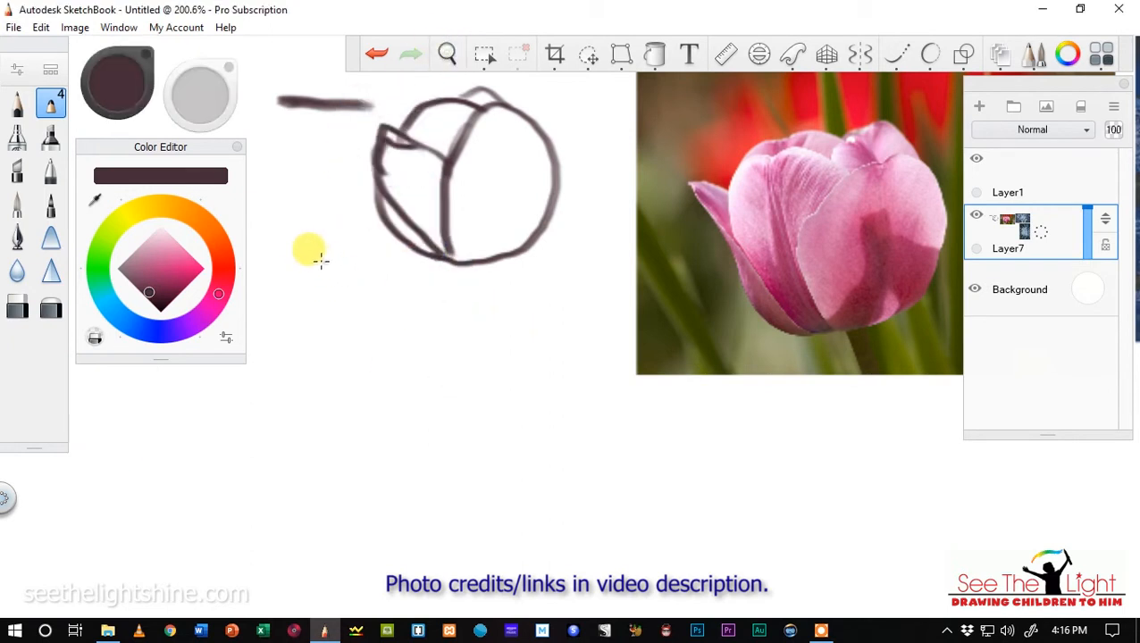
pyautogui.moveTo(311, 256)
pyautogui.mouseDown()
pyautogui.moveTo(386, 330)
pyautogui.moveTo(469, 549)
pyautogui.mouseUp()
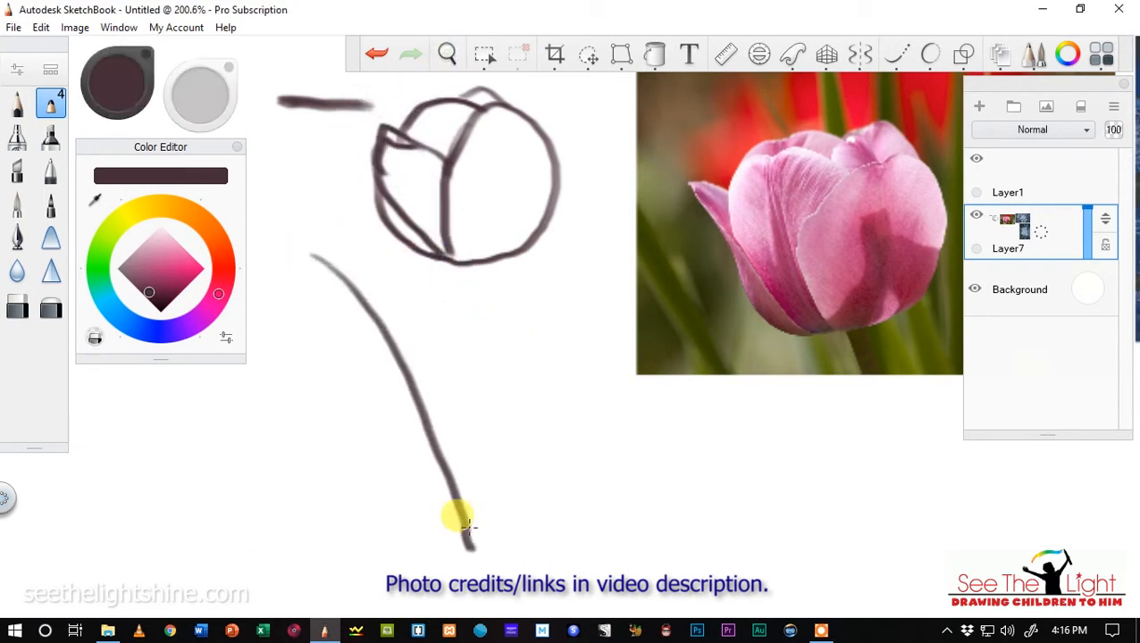
pyautogui.moveTo(377, 263); pyautogui.dragTo(463, 327)
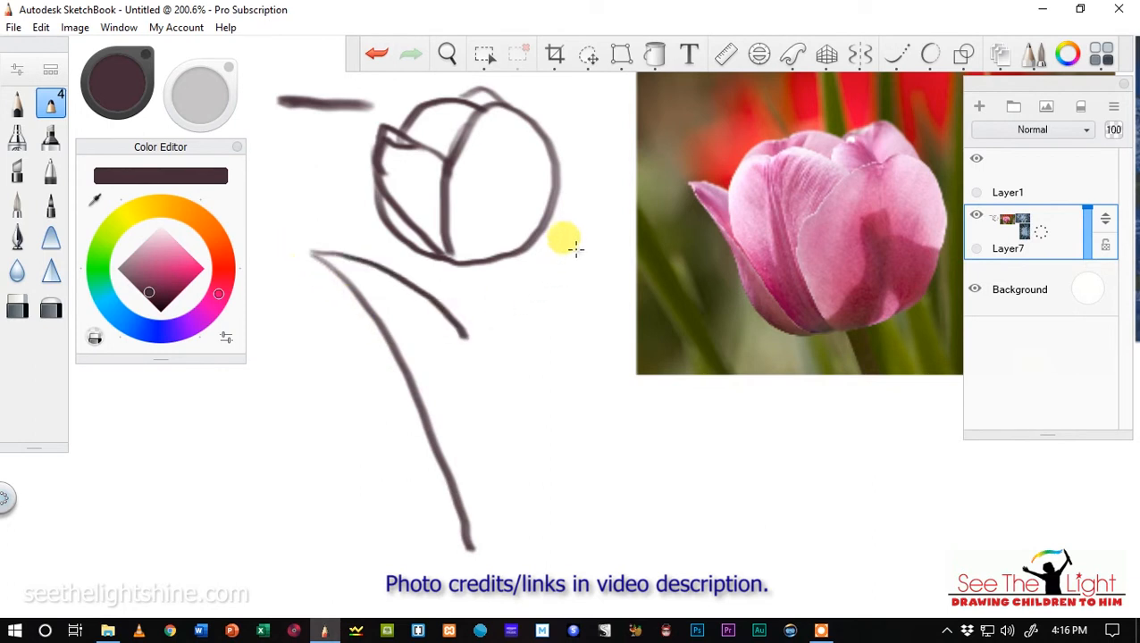
pyautogui.moveTo(572, 239)
pyautogui.mouseDown()
pyautogui.moveTo(510, 345)
pyautogui.moveTo(481, 442)
pyautogui.moveTo(471, 545)
pyautogui.mouseUp()
pyautogui.moveTo(579, 237)
pyautogui.mouseDown()
pyautogui.moveTo(577, 313)
pyautogui.moveTo(528, 460)
pyautogui.moveTo(525, 561)
pyautogui.mouseUp()
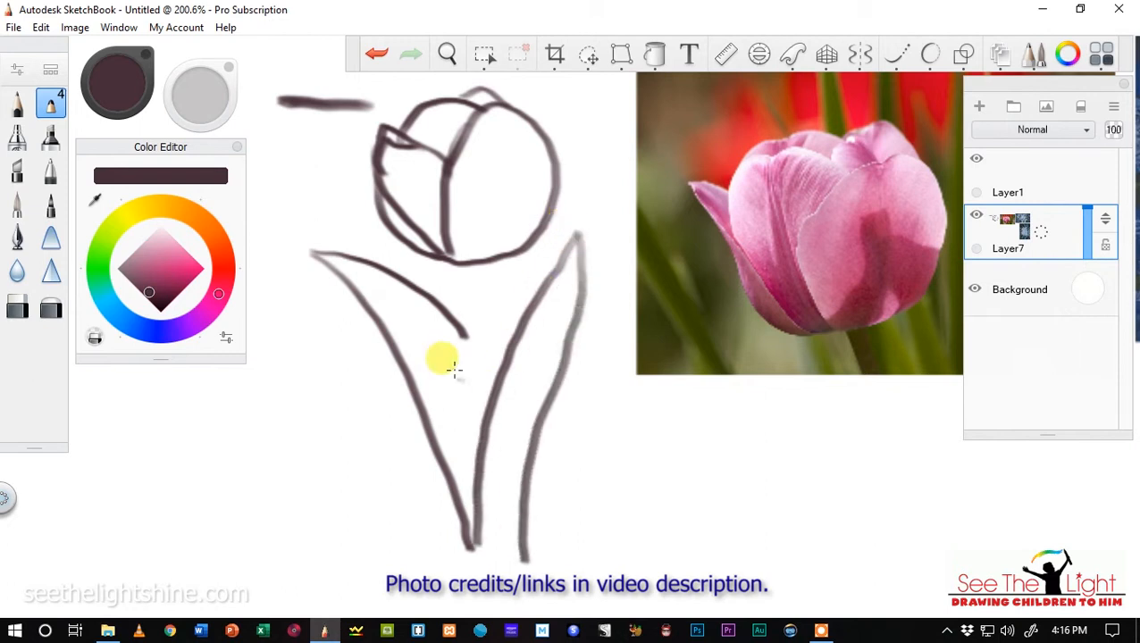
# Draw the double-line stem below the tulip head, add a small leaf behind it, and extend the leaf bases downward.
pyautogui.moveTo(445, 308); pyautogui.dragTo(474, 341)
pyautogui.moveTo(453, 262); pyautogui.dragTo(467, 417)
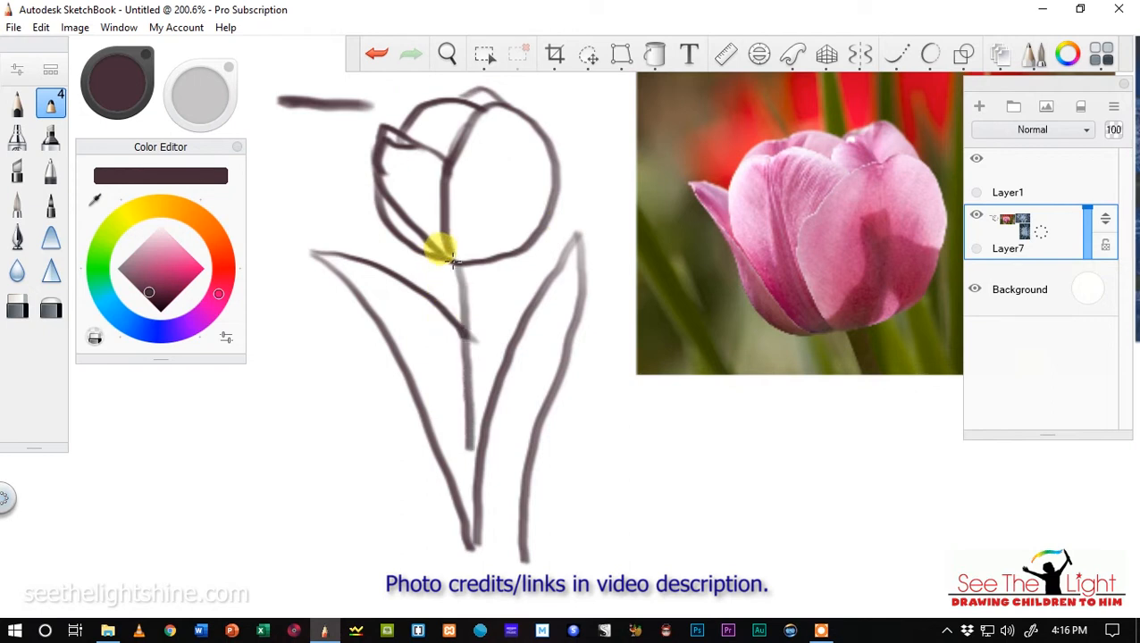
pyautogui.moveTo(485, 317); pyautogui.dragTo(486, 366)
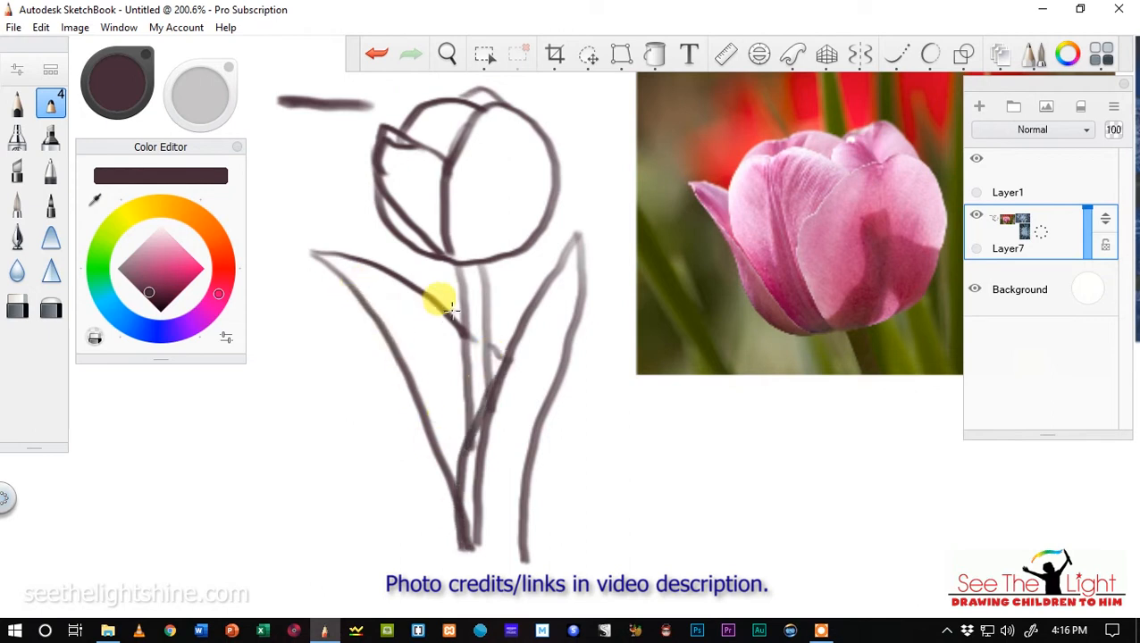
pyautogui.moveTo(507, 279); pyautogui.dragTo(515, 309)
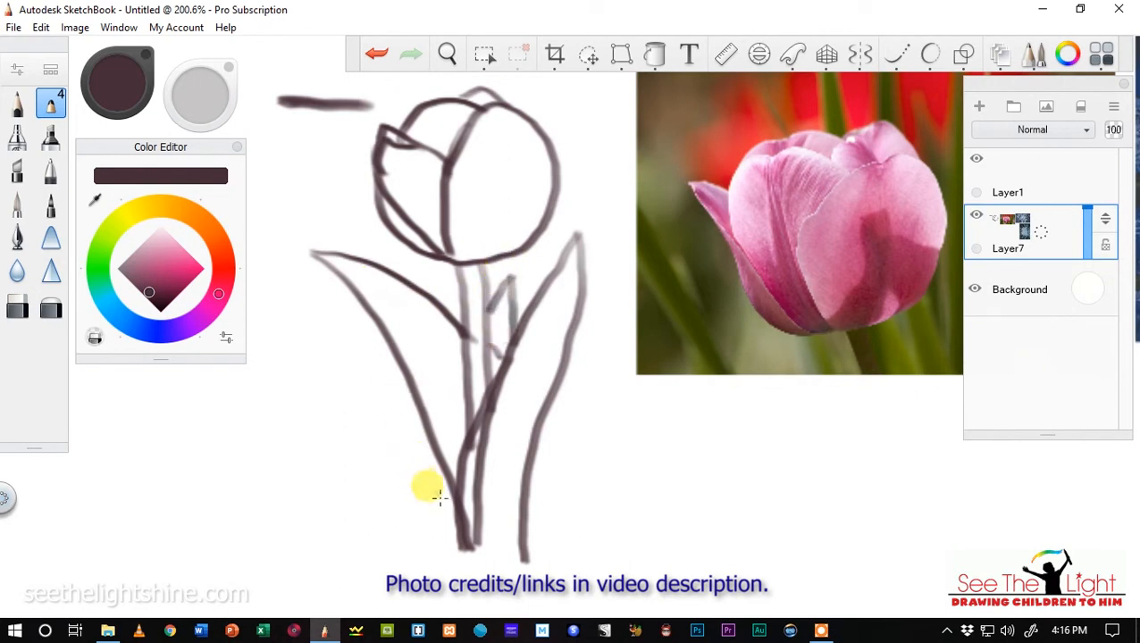
pyautogui.moveTo(439, 473); pyautogui.dragTo(460, 550)
pyautogui.moveTo(523, 520); pyautogui.dragTo(508, 600)
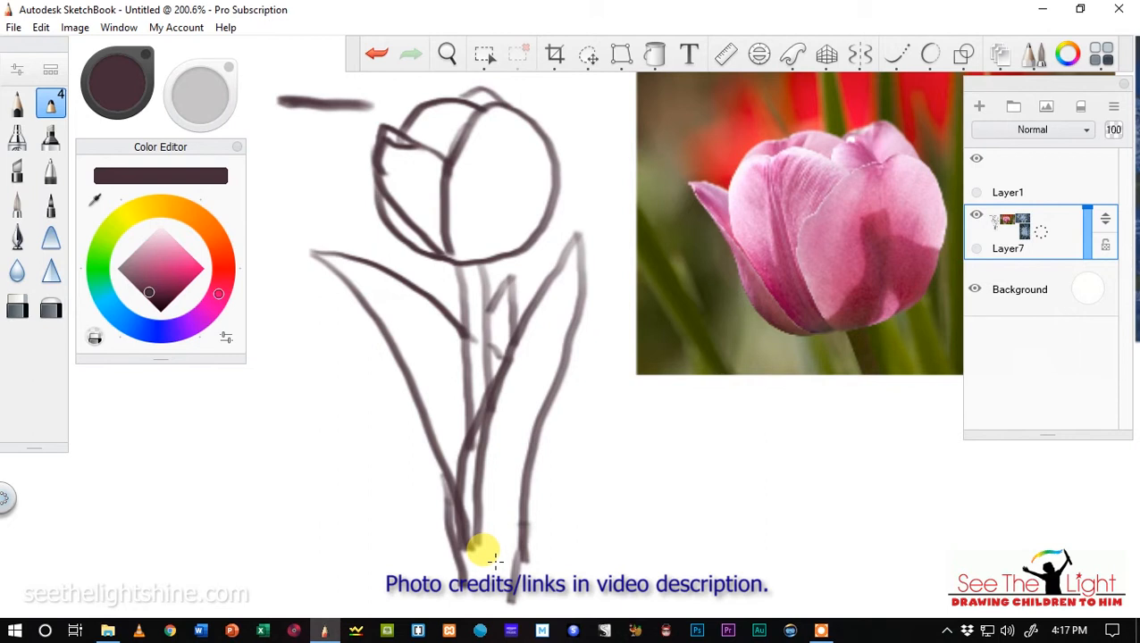
# Erase the horizontal test stroke and the whole practice tulip sketch beside the reference photos.
pyautogui.scroll(-1, 488, 309)
pyautogui.scroll(-2, 488, 308)
pyautogui.scroll(-1, 488, 315)
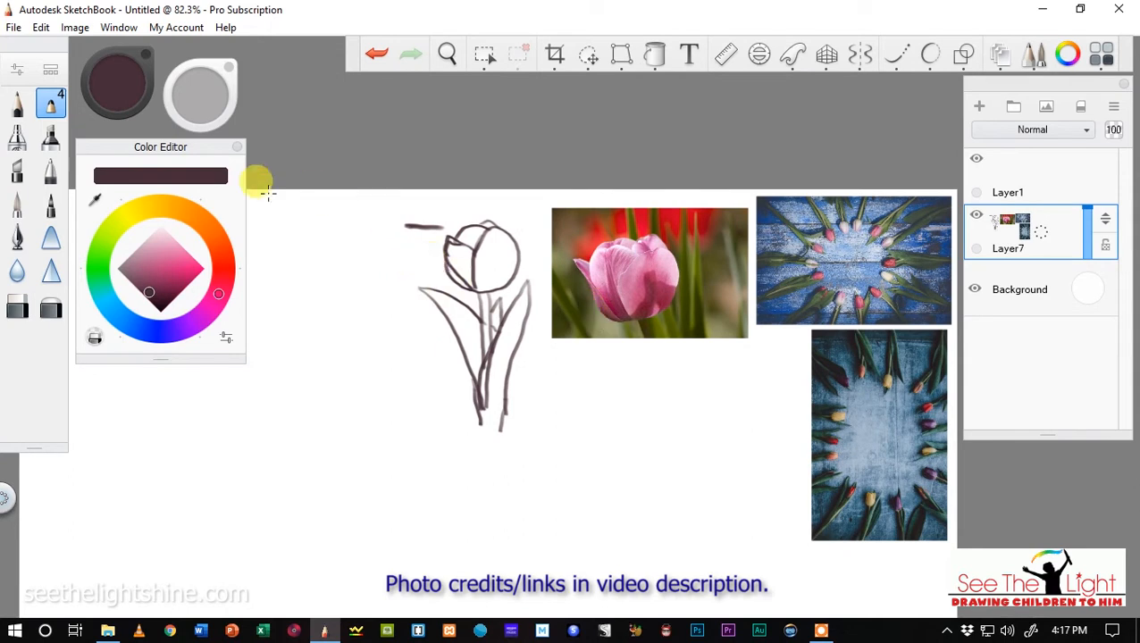
pyautogui.moveTo(200, 108)
pyautogui.mouseDown()
pyautogui.moveTo(722, 150)
pyautogui.moveTo(1027, 148)
pyautogui.mouseUp()
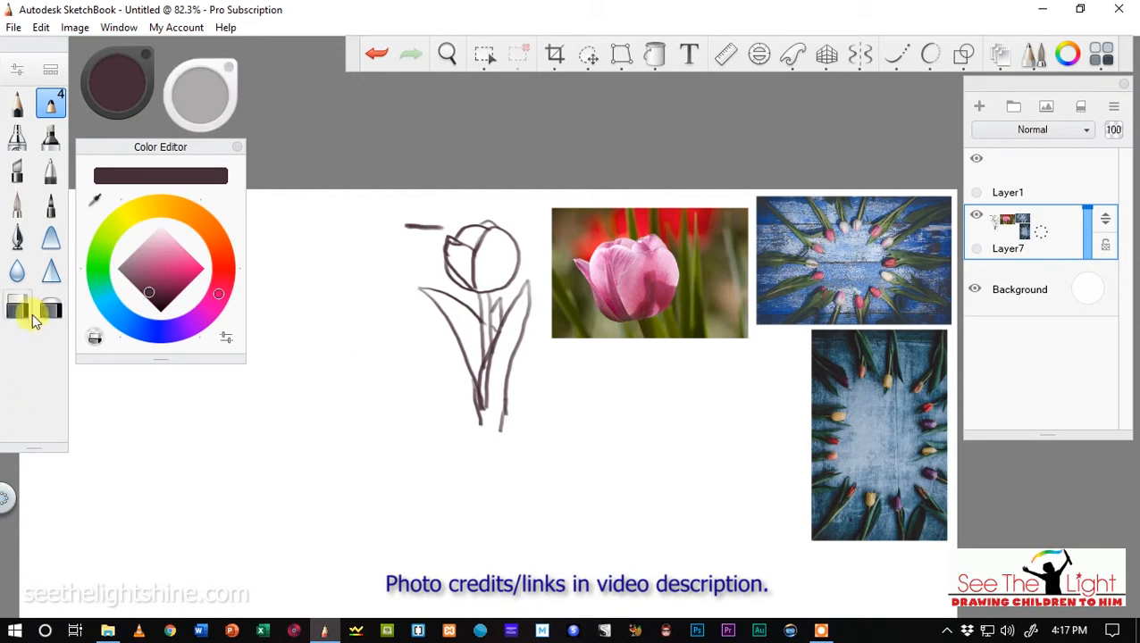
pyautogui.click(17, 306)
pyautogui.moveTo(395, 238)
pyautogui.mouseDown()
pyautogui.moveTo(433, 229)
pyautogui.moveTo(403, 231)
pyautogui.mouseUp()
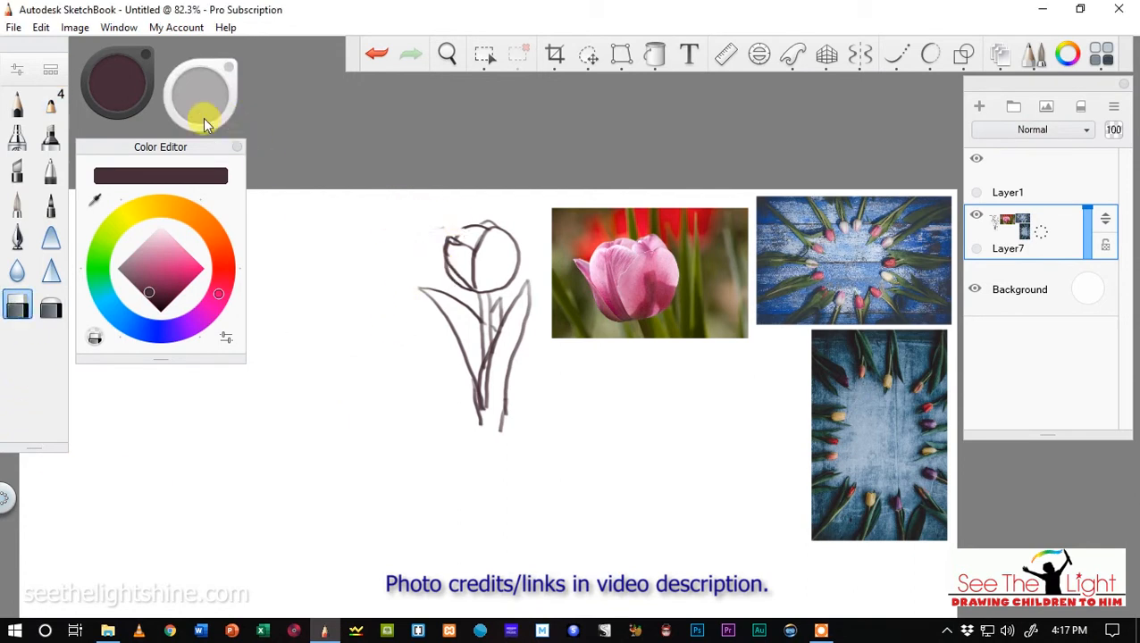
pyautogui.moveTo(194, 114)
pyautogui.mouseDown()
pyautogui.moveTo(326, 132)
pyautogui.moveTo(991, 104)
pyautogui.moveTo(1136, 125)
pyautogui.moveTo(1133, 134)
pyautogui.mouseUp()
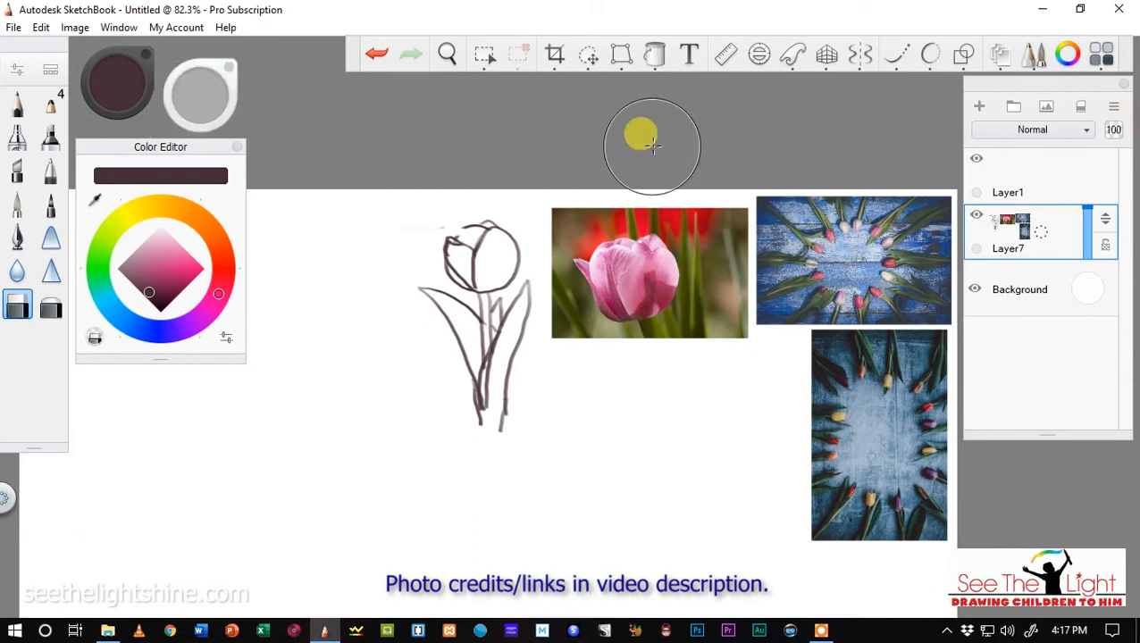
pyautogui.moveTo(521, 333)
pyautogui.mouseDown()
pyautogui.moveTo(484, 287)
pyautogui.moveTo(458, 279)
pyautogui.moveTo(477, 233)
pyautogui.moveTo(506, 255)
pyautogui.moveTo(467, 349)
pyautogui.moveTo(498, 423)
pyautogui.mouseUp()
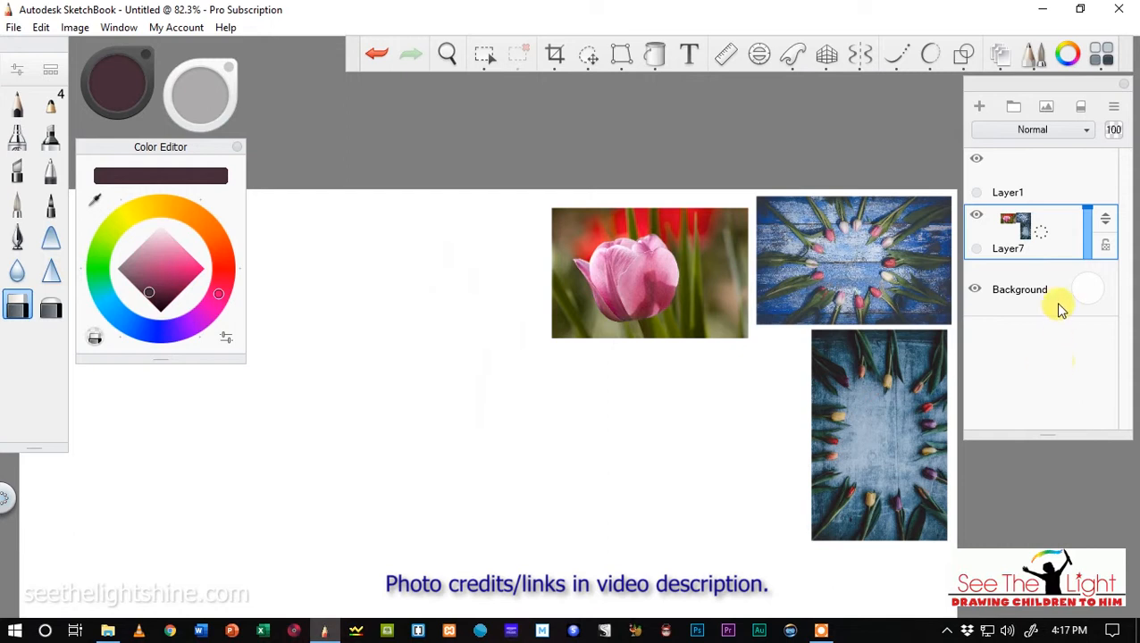
# Erase the large pink tulip photo from the canvas, keeping the two tulip arrangement photos.
pyautogui.moveTo(581, 286)
pyautogui.mouseDown()
pyautogui.moveTo(452, 277)
pyautogui.moveTo(534, 215)
pyautogui.moveTo(553, 229)
pyautogui.moveTo(716, 226)
pyautogui.moveTo(707, 275)
pyautogui.moveTo(717, 337)
pyautogui.moveTo(642, 342)
pyautogui.moveTo(584, 315)
pyautogui.moveTo(673, 310)
pyautogui.moveTo(558, 302)
pyautogui.mouseUp()
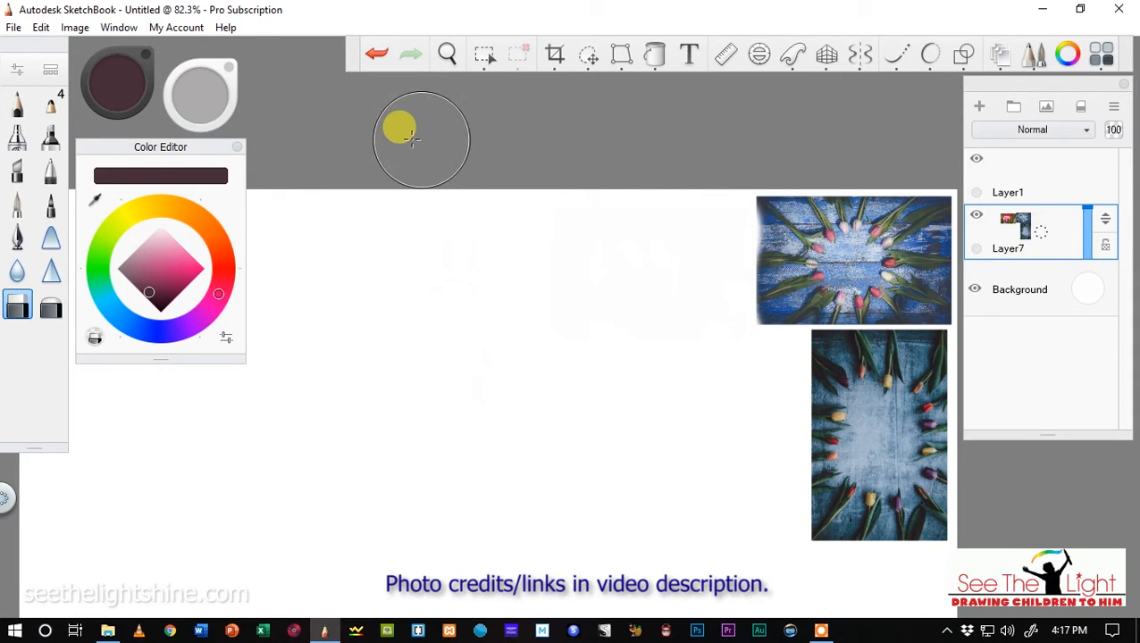
pyautogui.moveTo(217, 100)
pyautogui.mouseDown()
pyautogui.moveTo(713, 150)
pyautogui.moveTo(1, 124)
pyautogui.moveTo(215, 99)
pyautogui.moveTo(6, 107)
pyautogui.mouseUp()
pyautogui.moveTo(223, 106); pyautogui.dragTo(3, 101)
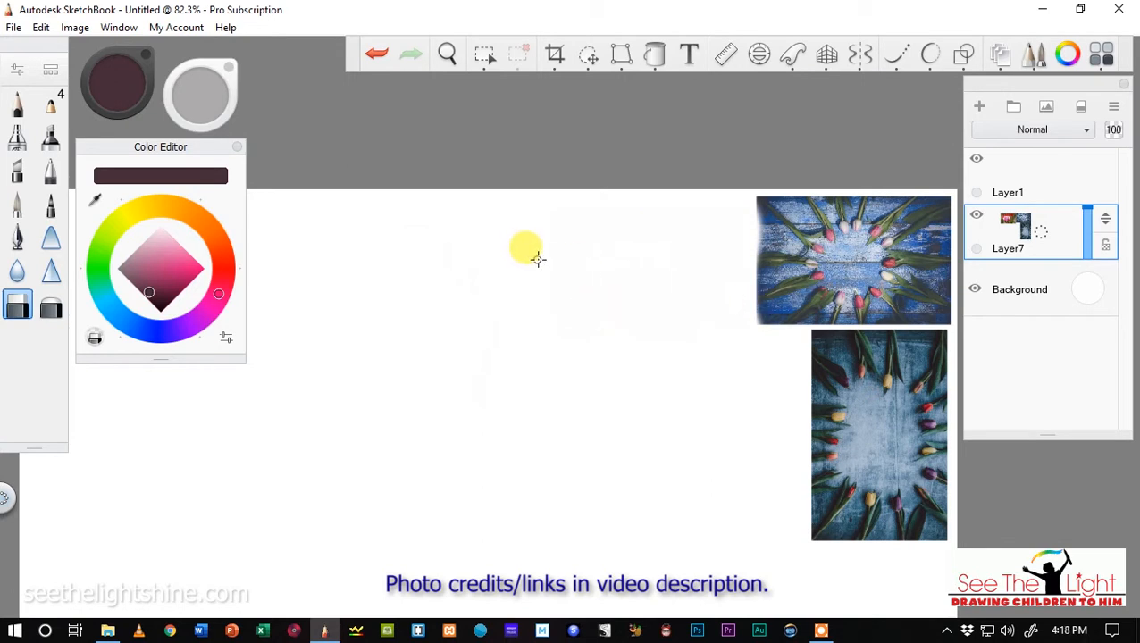
# Turn on radial symmetry, try 11 sectors, set it back to 7 and leave the symmetry lines locked.
pyautogui.click(446, 70)
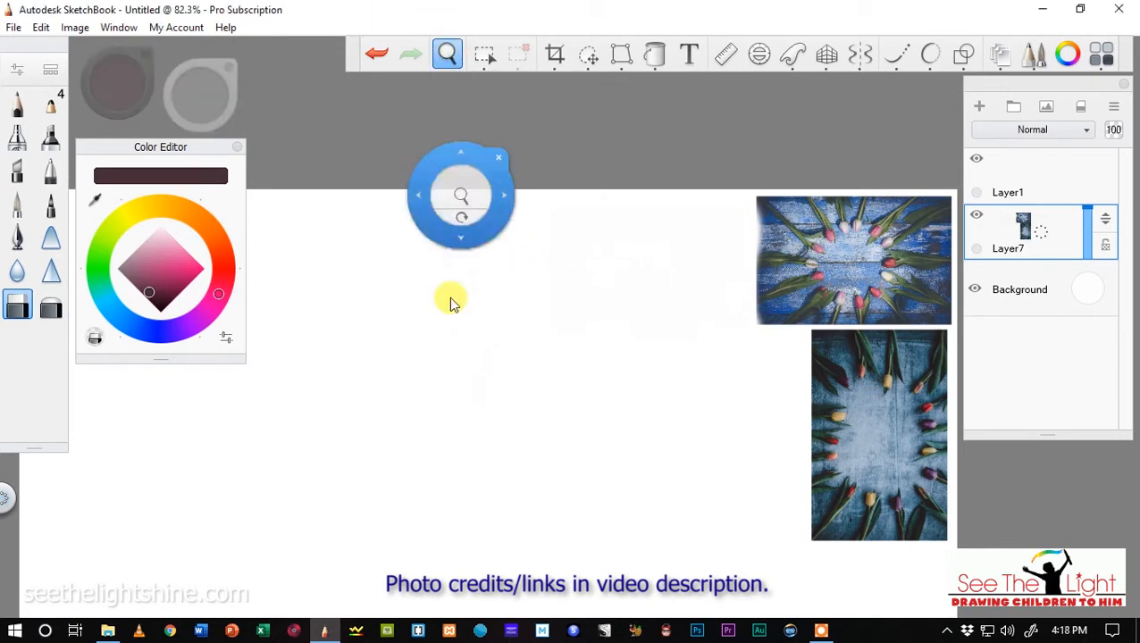
pyautogui.moveTo(437, 447); pyautogui.dragTo(791, 184)
pyautogui.scroll(2, 508, 350)
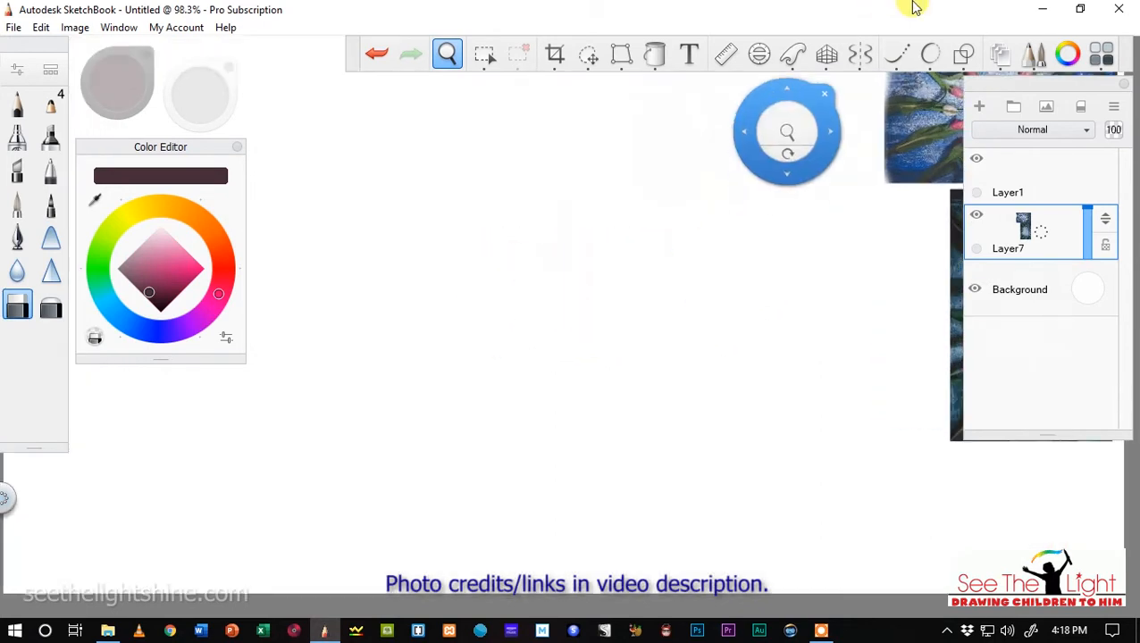
pyautogui.click(860, 54)
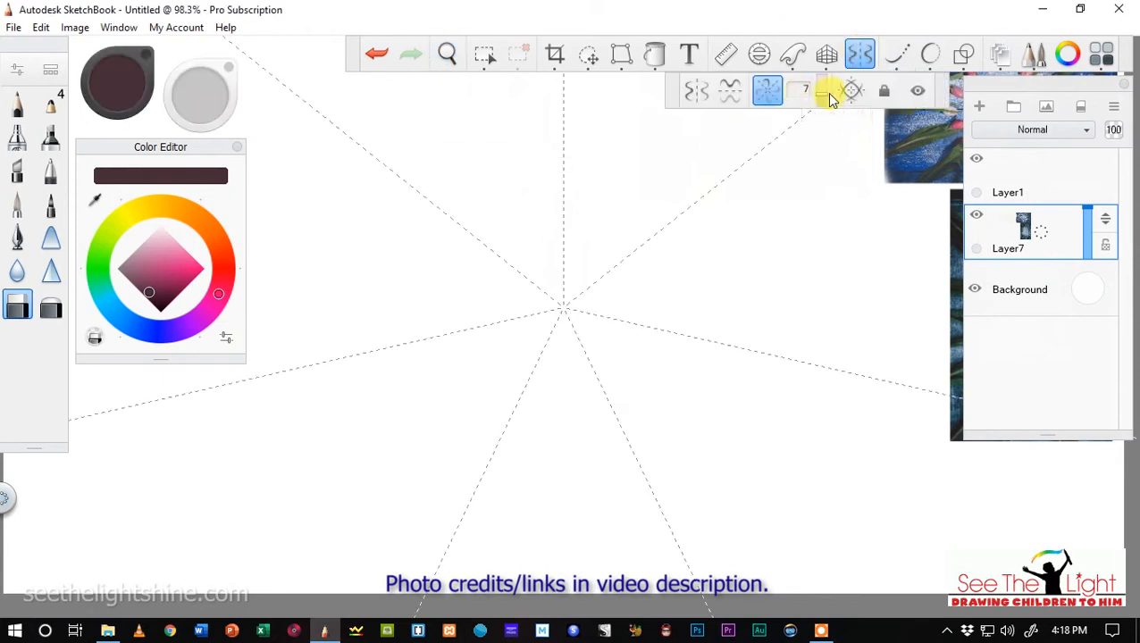
pyautogui.moveTo(826, 100)
pyautogui.mouseDown()
pyautogui.moveTo(822, 114)
pyautogui.moveTo(823, 84)
pyautogui.mouseUp()
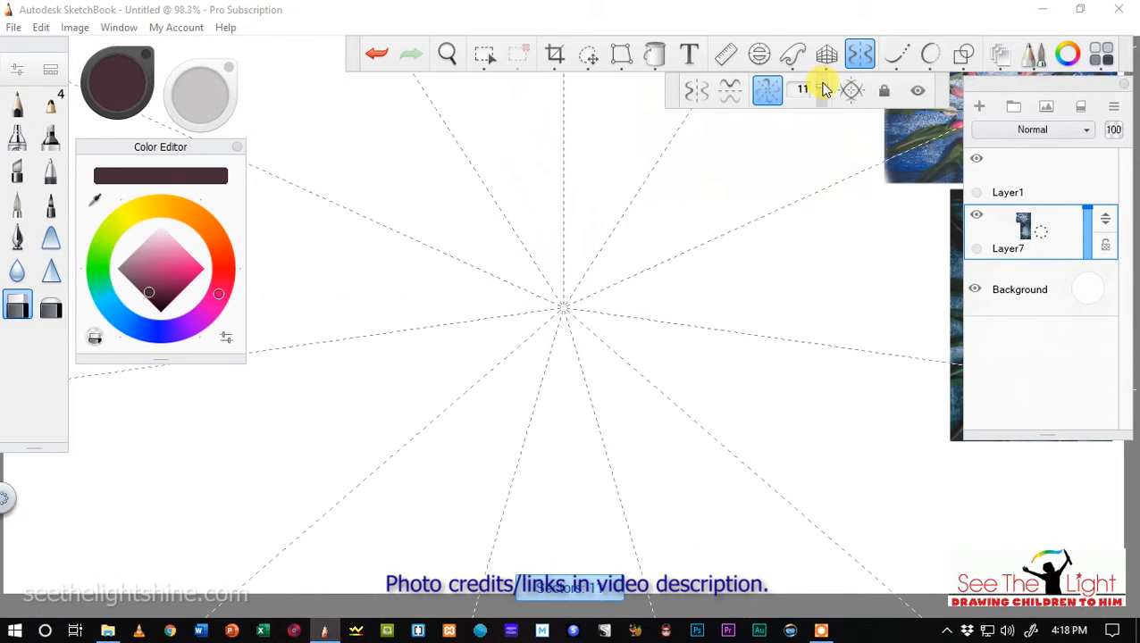
pyautogui.moveTo(826, 89); pyautogui.dragTo(814, 96)
pyautogui.scroll(-3, 762, 279)
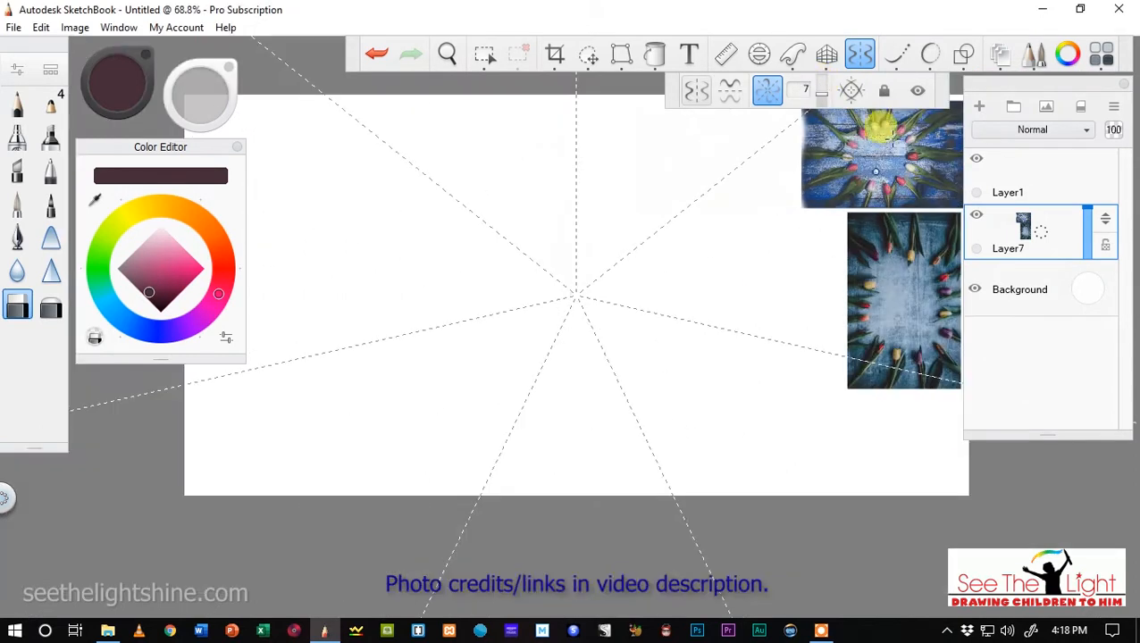
pyautogui.click(884, 95)
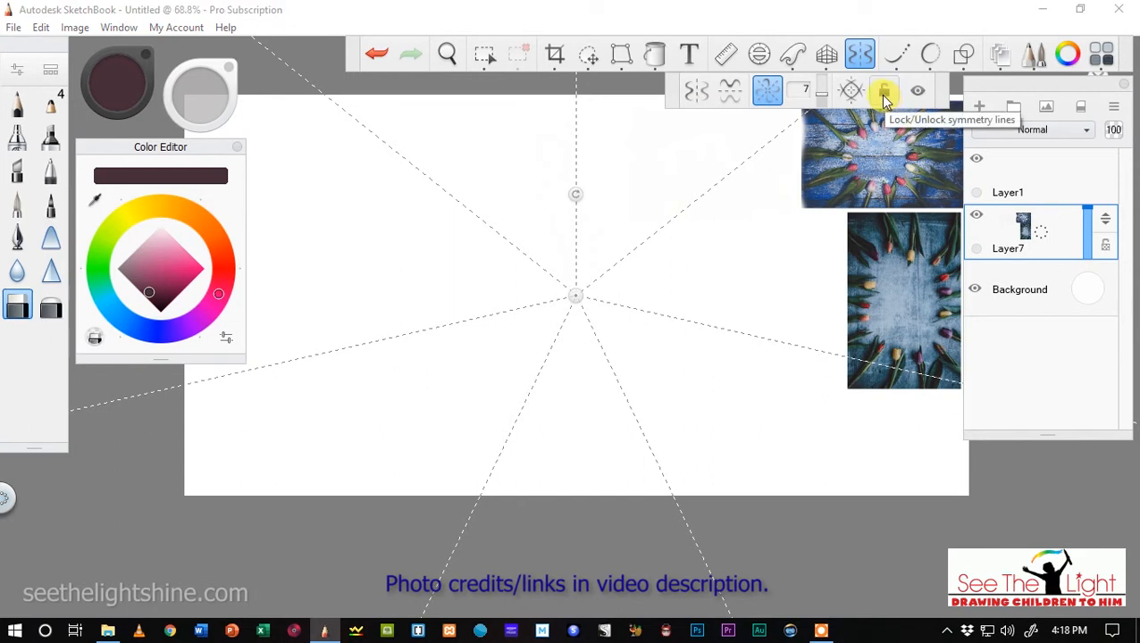
pyautogui.click(883, 95)
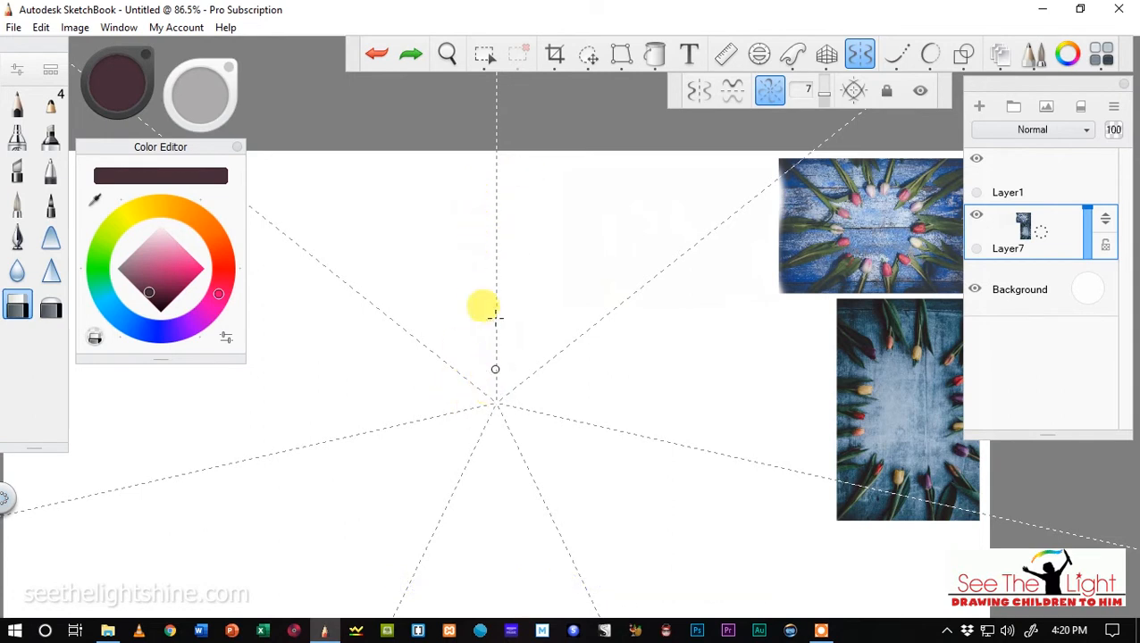
# Reposition the canvas with open space around the symmetry centre, and turn radial symmetry back on.
pyautogui.click(447, 56)
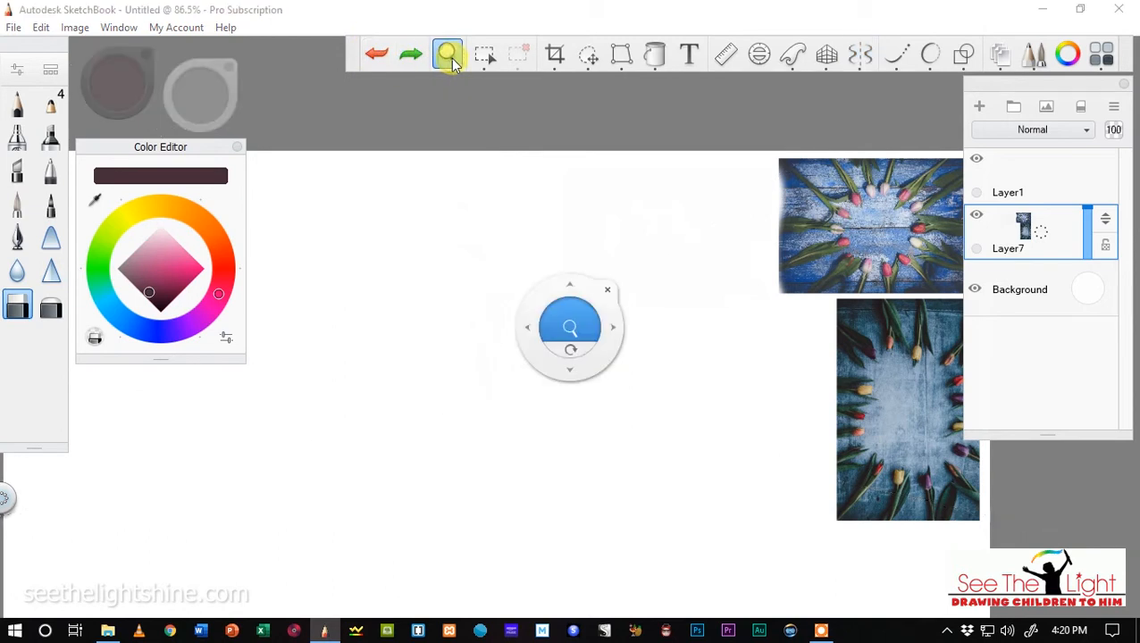
pyautogui.moveTo(444, 330); pyautogui.dragTo(480, 206)
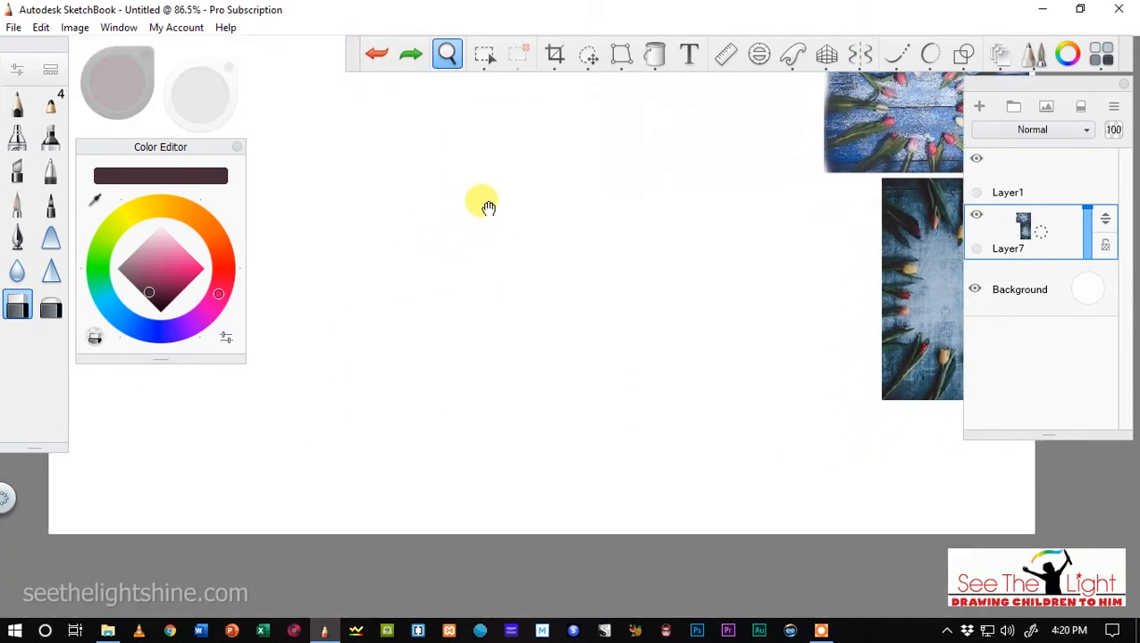
pyautogui.click(859, 56)
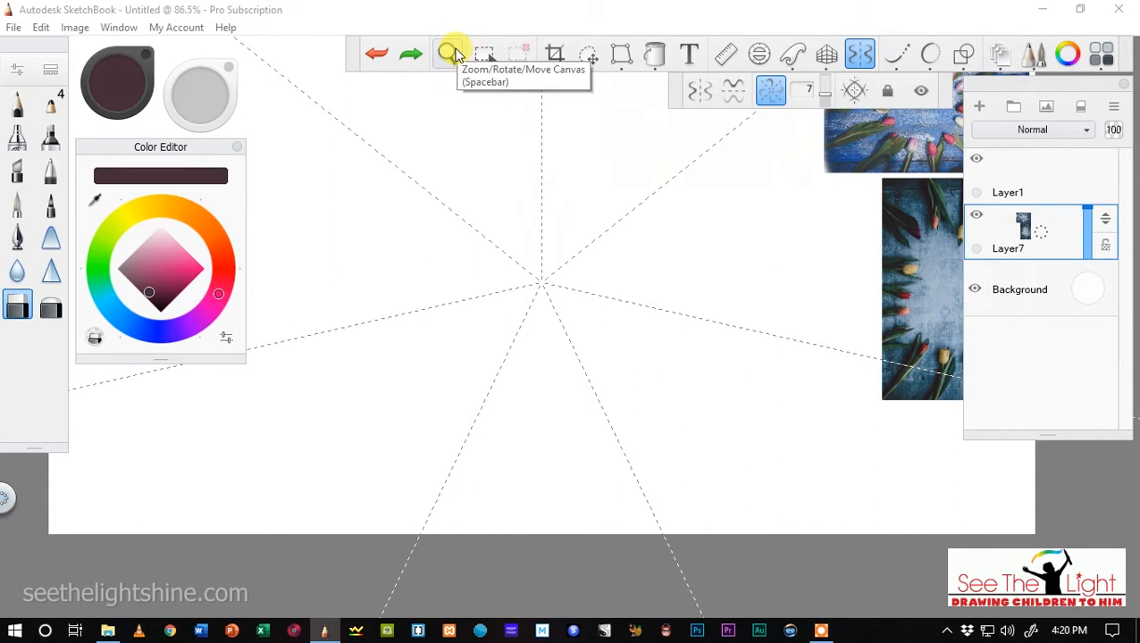
pyautogui.scroll(3, 456, 175)
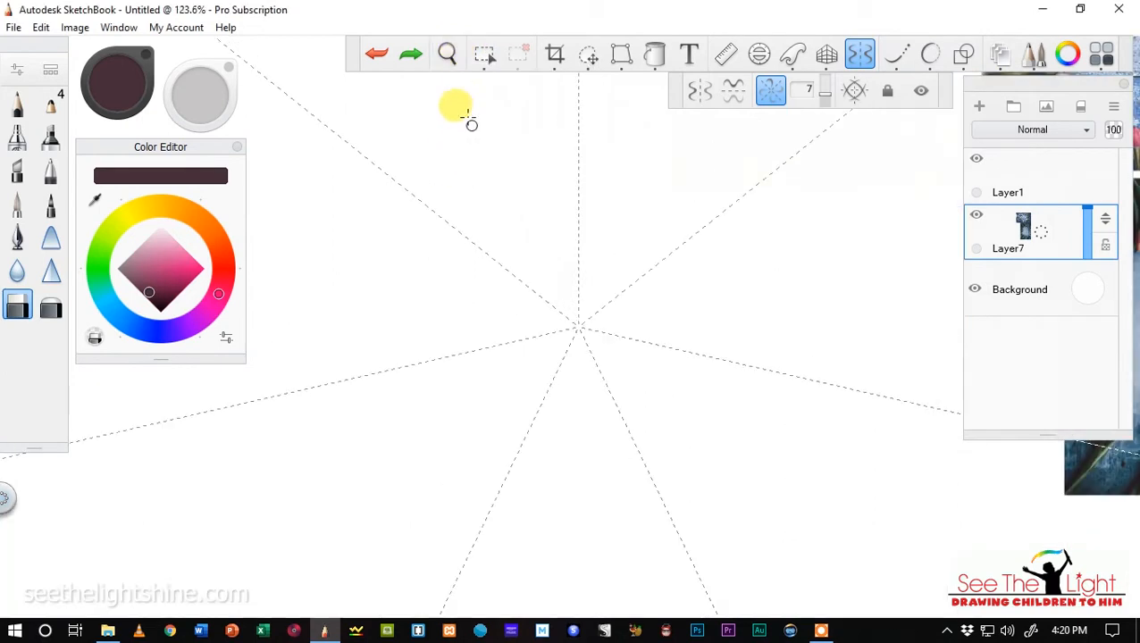
pyautogui.click(447, 54)
pyautogui.moveTo(466, 259); pyautogui.dragTo(469, 178)
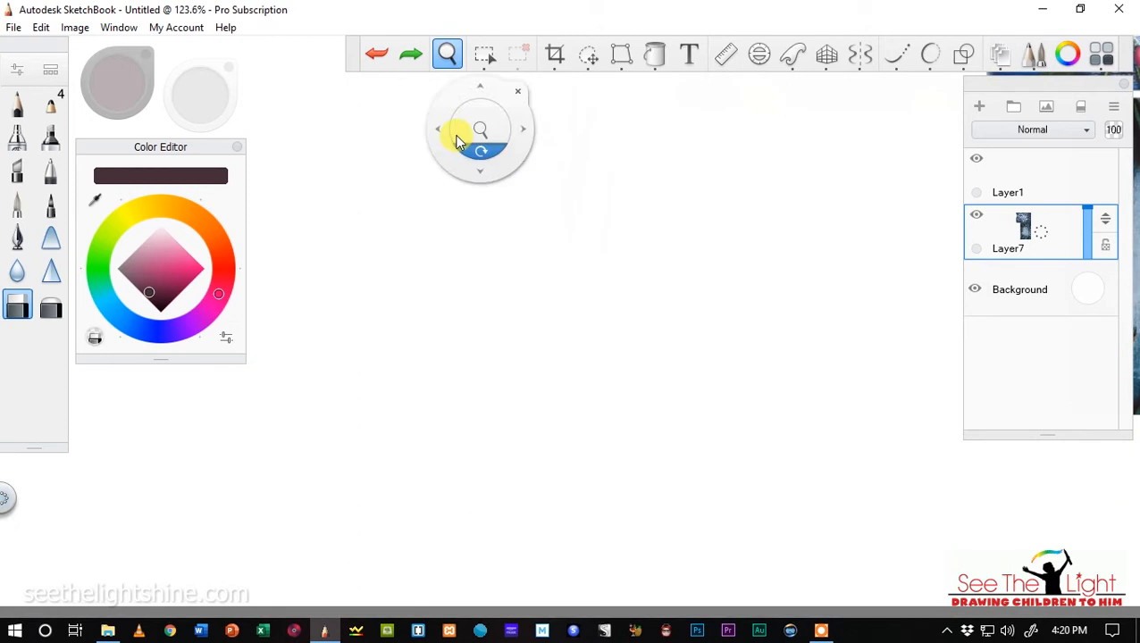
pyautogui.click(859, 55)
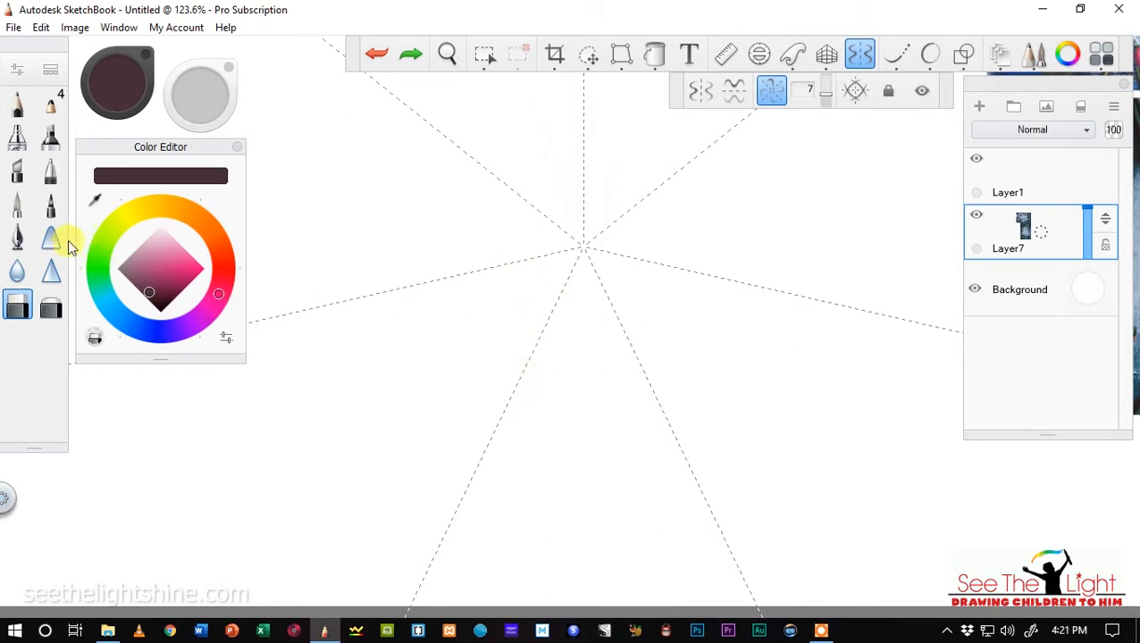
# Switch to the pointed pen brush and try a zigzag scribble and a petal curve in radial symmetry, undoing both.
pyautogui.click(17, 208)
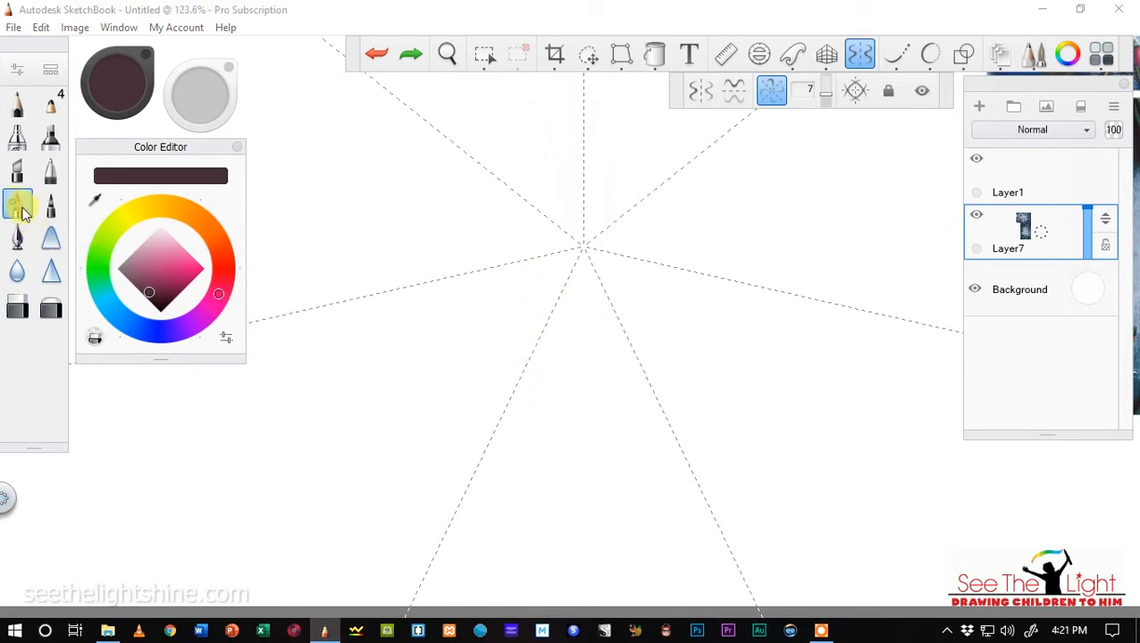
pyautogui.click(399, 242)
pyautogui.moveTo(399, 242)
pyautogui.mouseDown()
pyautogui.moveTo(363, 214)
pyautogui.moveTo(309, 227)
pyautogui.mouseUp()
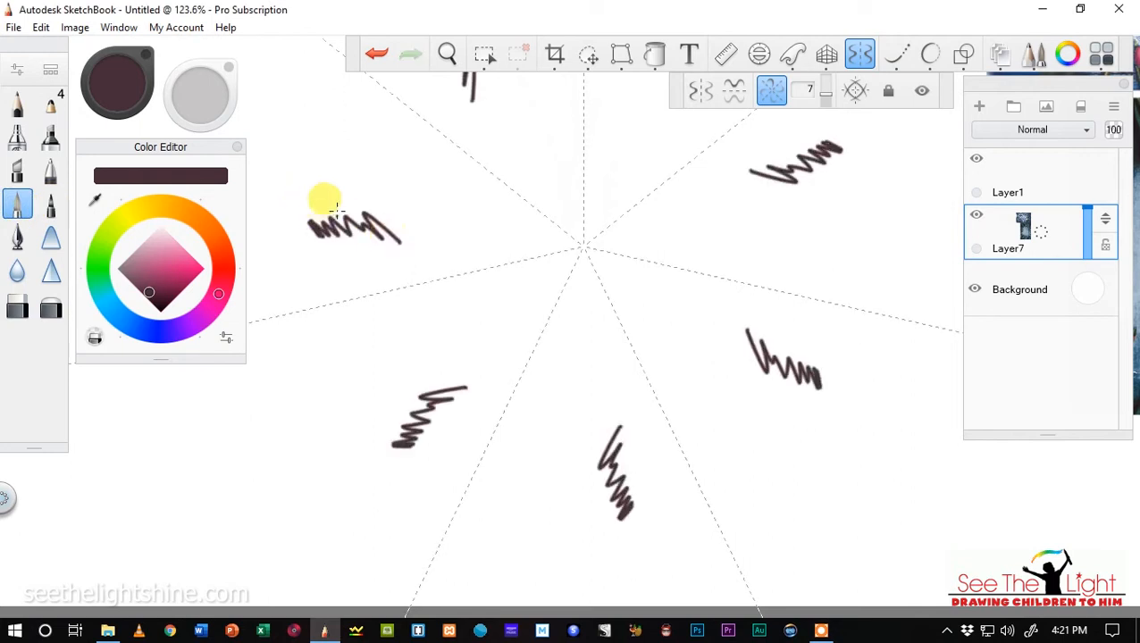
pyautogui.click(377, 55)
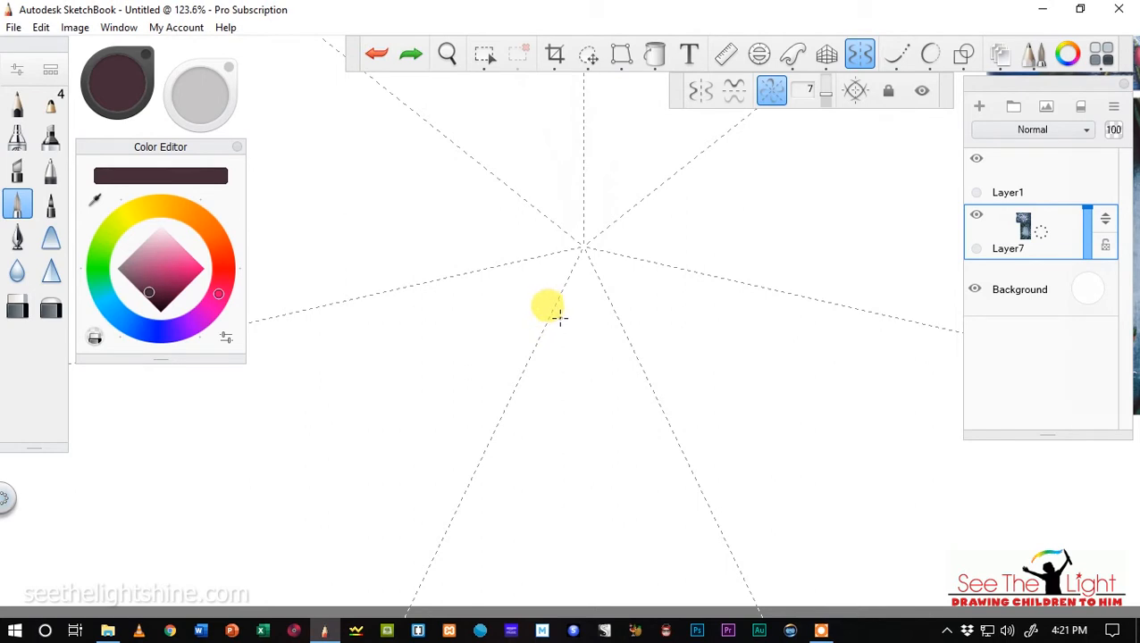
pyautogui.moveTo(557, 331); pyautogui.dragTo(568, 366)
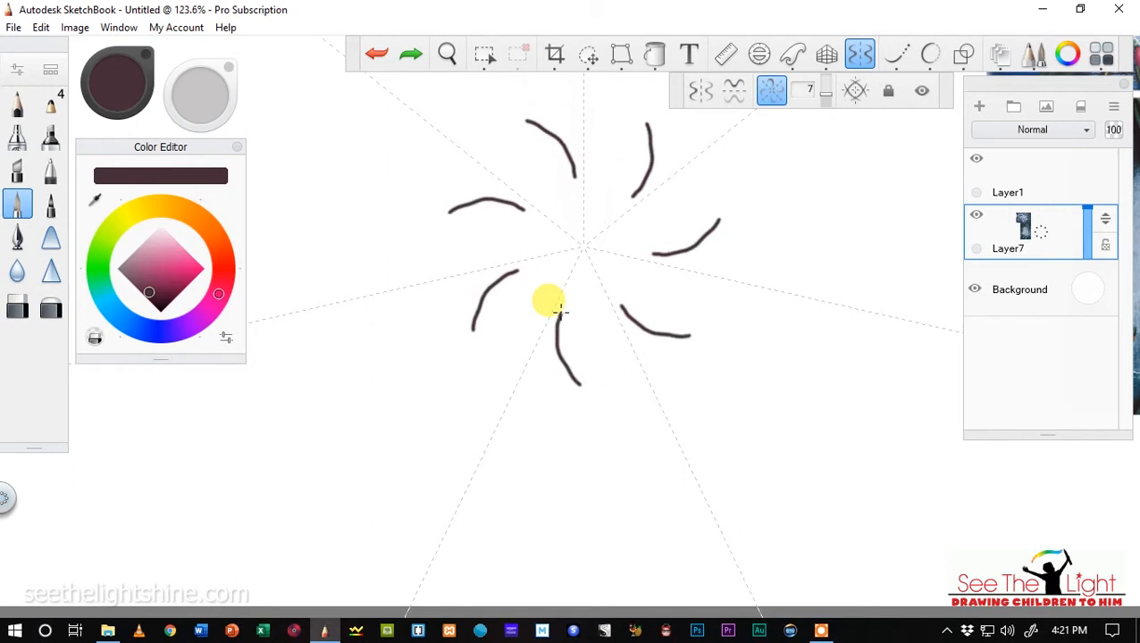
pyautogui.click(375, 56)
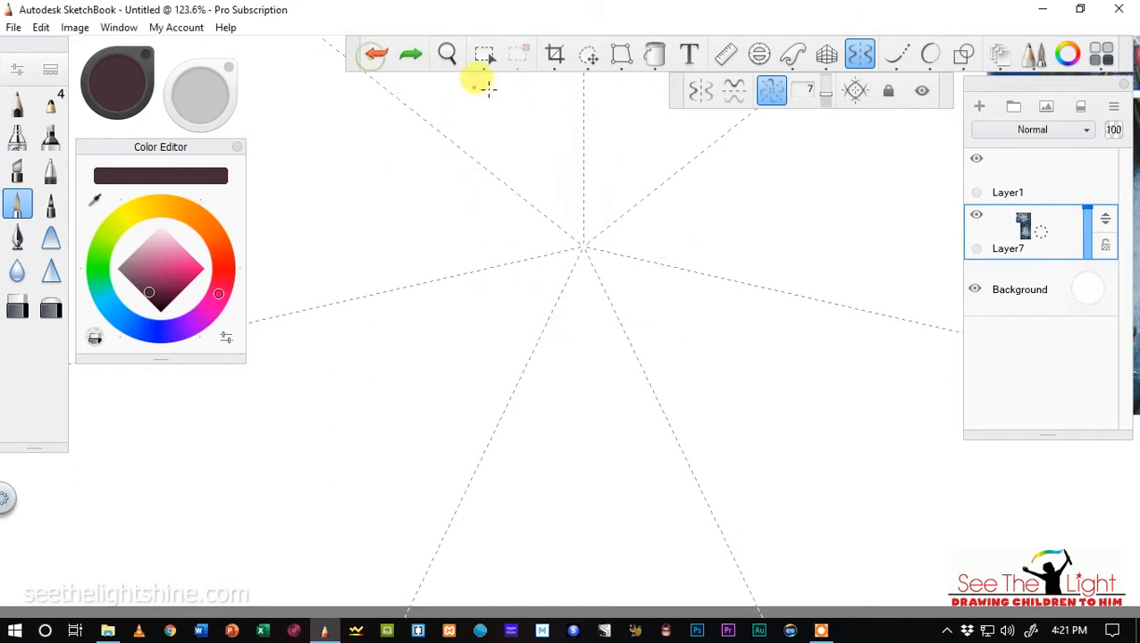
# Turn on Predictive Stroke and draw the curved side and dividing line of the tulip's front petal near the symmetry centre.
pyautogui.click(929, 56)
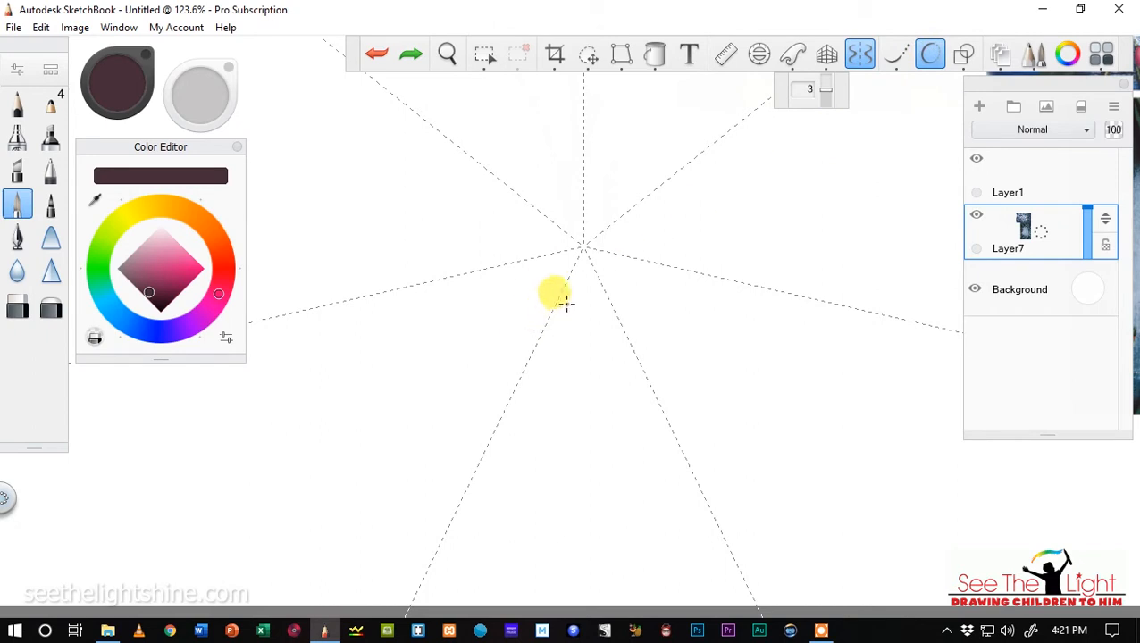
pyautogui.moveTo(566, 304)
pyautogui.mouseDown()
pyautogui.moveTo(565, 352)
pyautogui.moveTo(600, 368)
pyautogui.mouseUp()
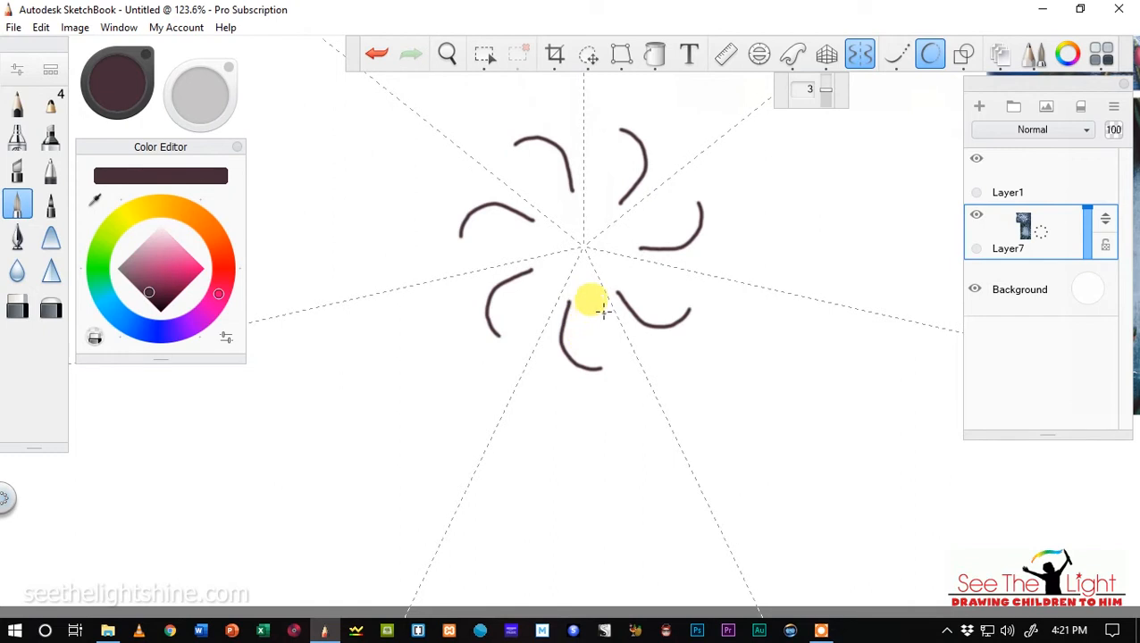
pyautogui.moveTo(600, 304); pyautogui.dragTo(577, 354)
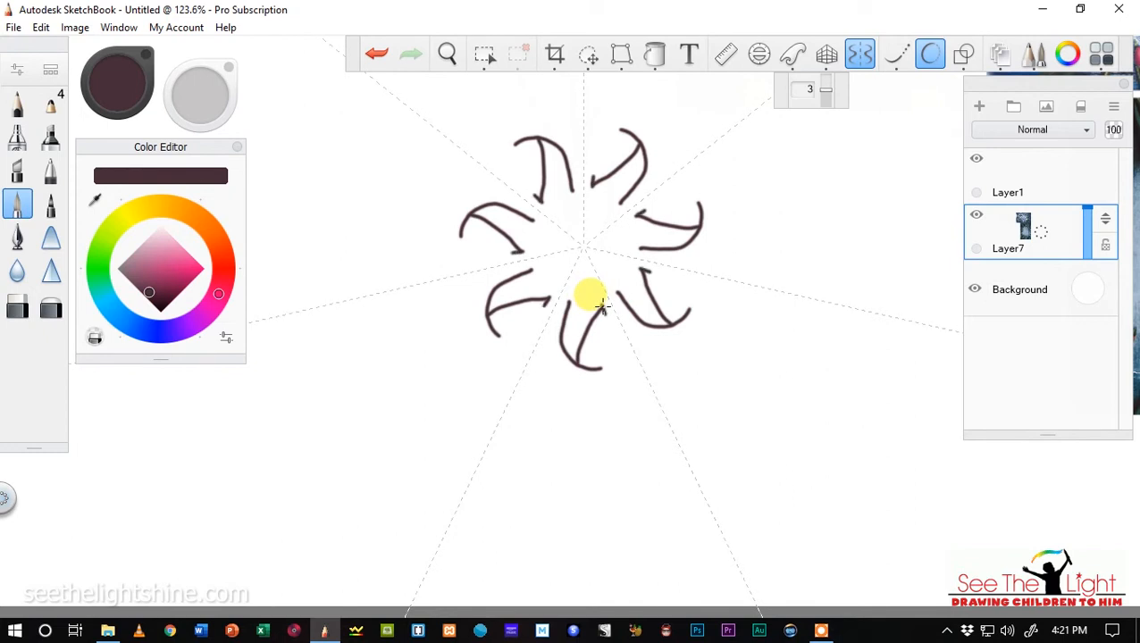
pyautogui.moveTo(603, 307); pyautogui.dragTo(616, 346)
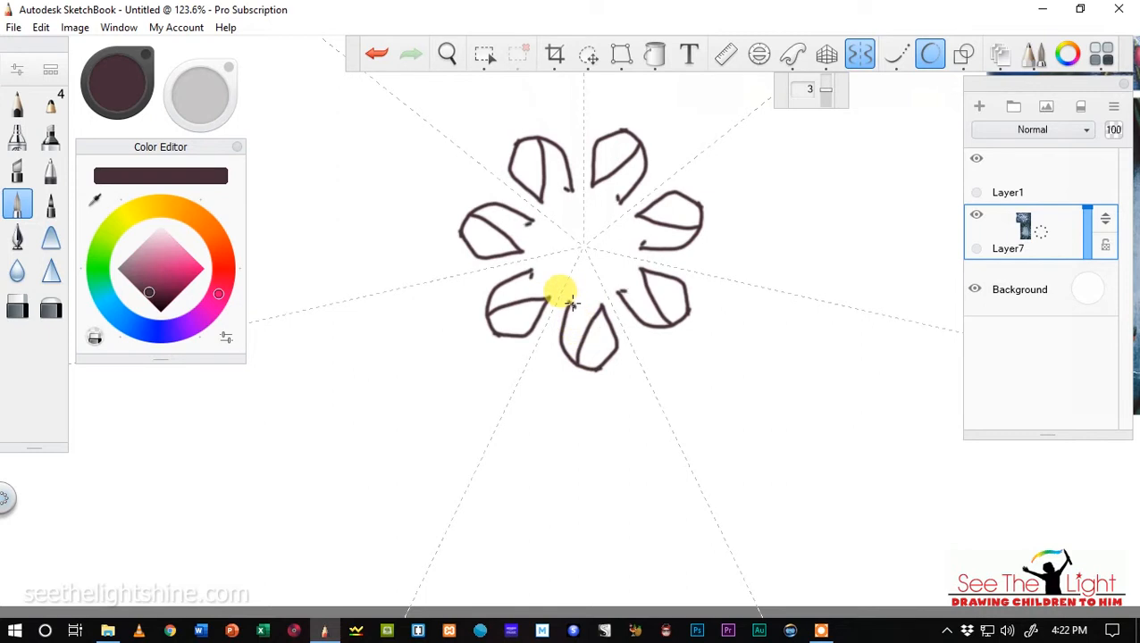
pyautogui.click(376, 56)
pyautogui.click(376, 55)
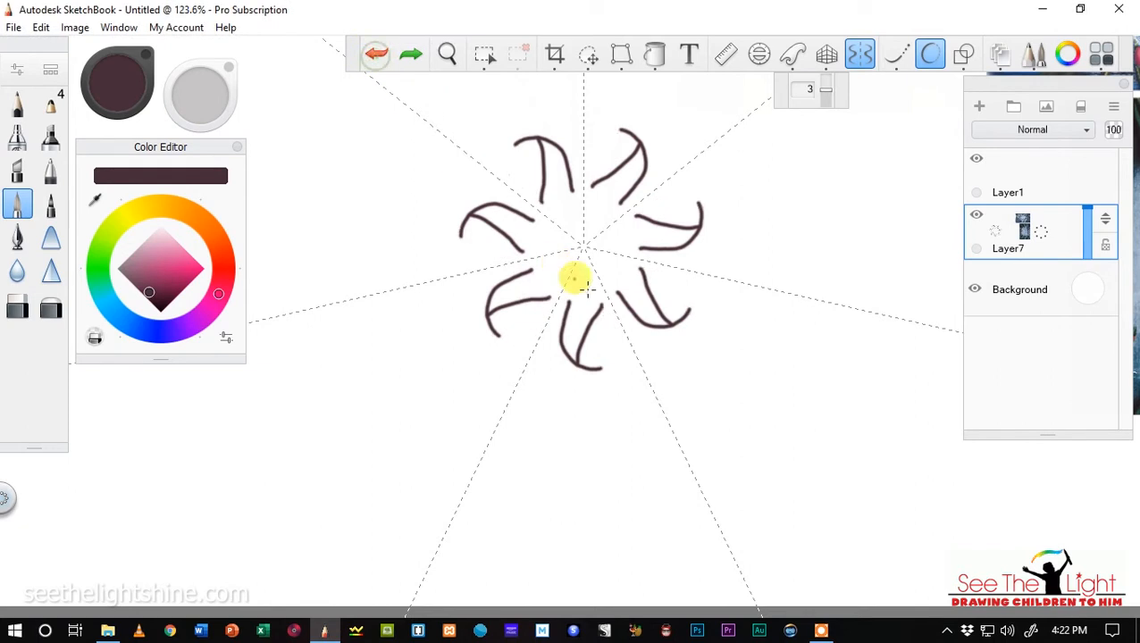
# Close the tulip heads with the second side curve and add small pointed back petals at their inner tips.
pyautogui.moveTo(602, 304); pyautogui.dragTo(611, 351)
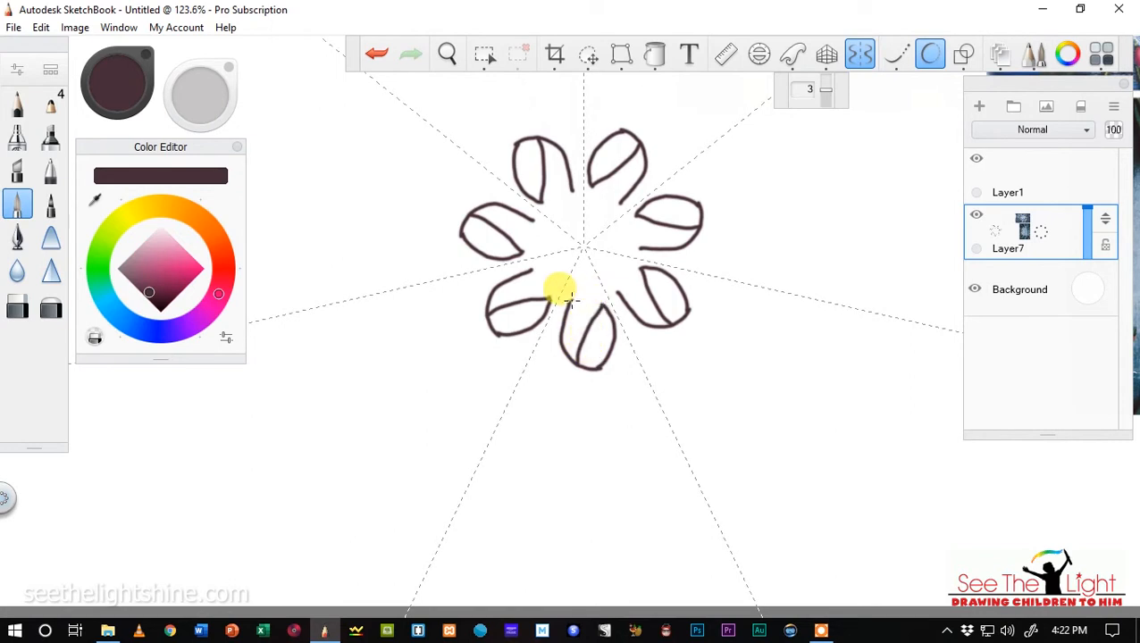
pyautogui.moveTo(588, 306); pyautogui.dragTo(572, 302)
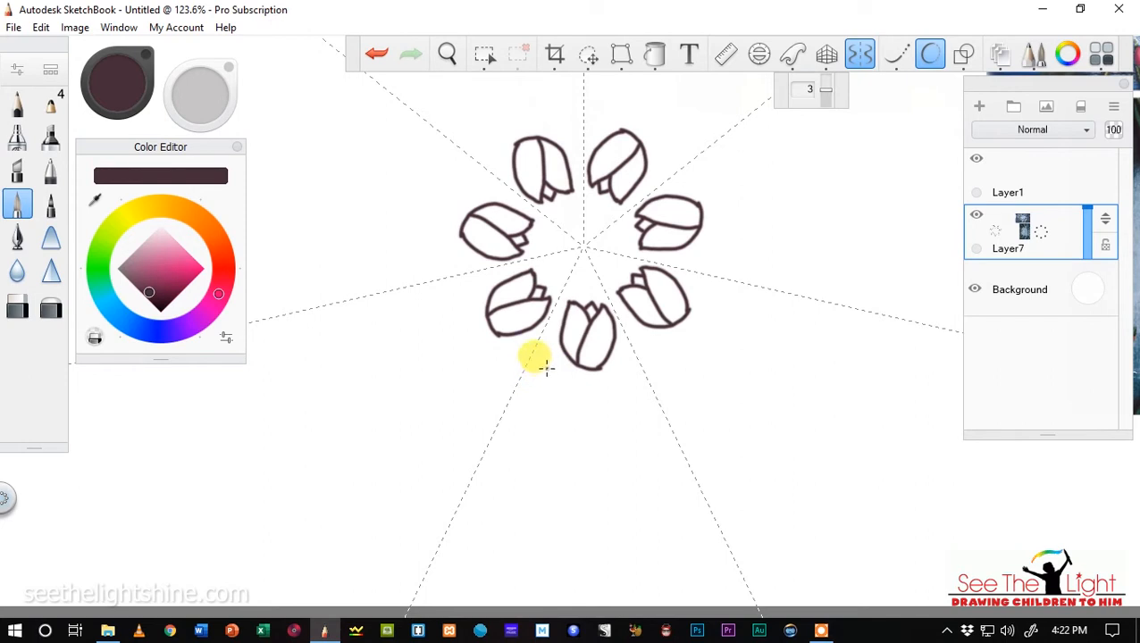
# Draw a long pointed leaf pointing outward beyond the ring of tulip heads, repeated through symmetry, and close its outer tip.
pyautogui.moveTo(547, 371)
pyautogui.mouseDown()
pyautogui.moveTo(590, 452)
pyautogui.moveTo(601, 553)
pyautogui.mouseUp()
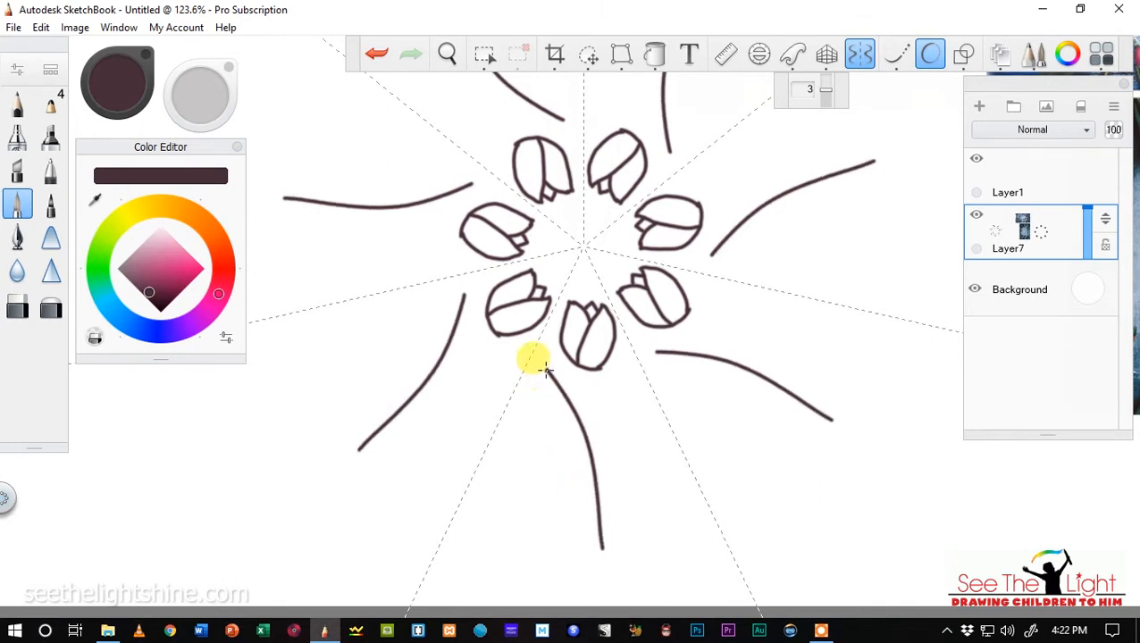
pyautogui.moveTo(546, 371)
pyautogui.mouseDown()
pyautogui.moveTo(542, 493)
pyautogui.moveTo(596, 578)
pyautogui.mouseUp()
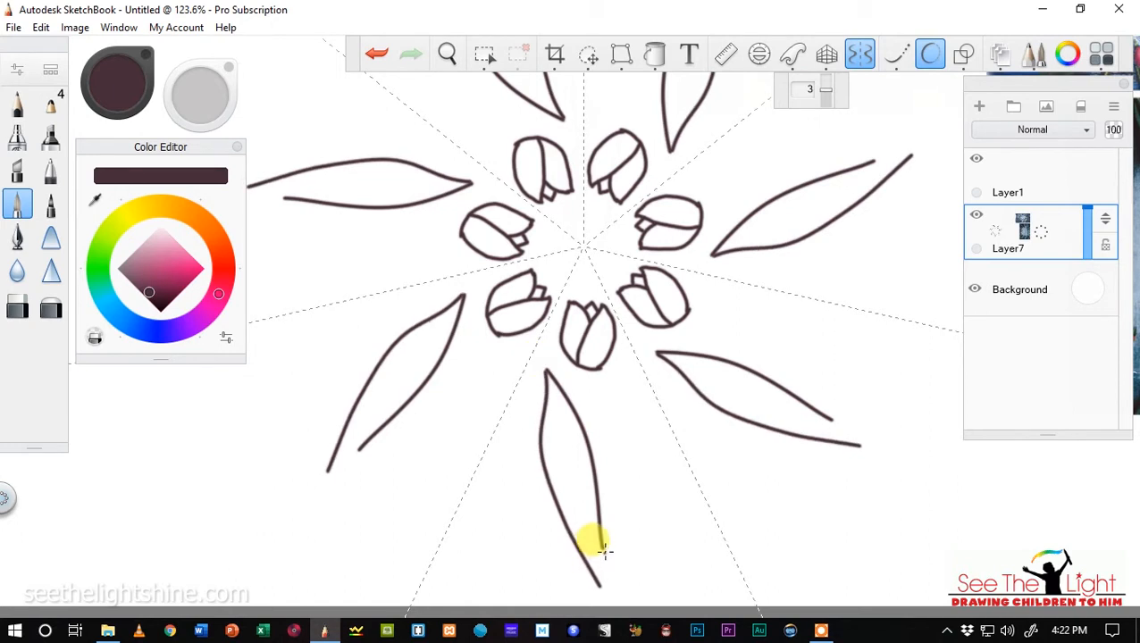
pyautogui.moveTo(603, 549); pyautogui.dragTo(600, 582)
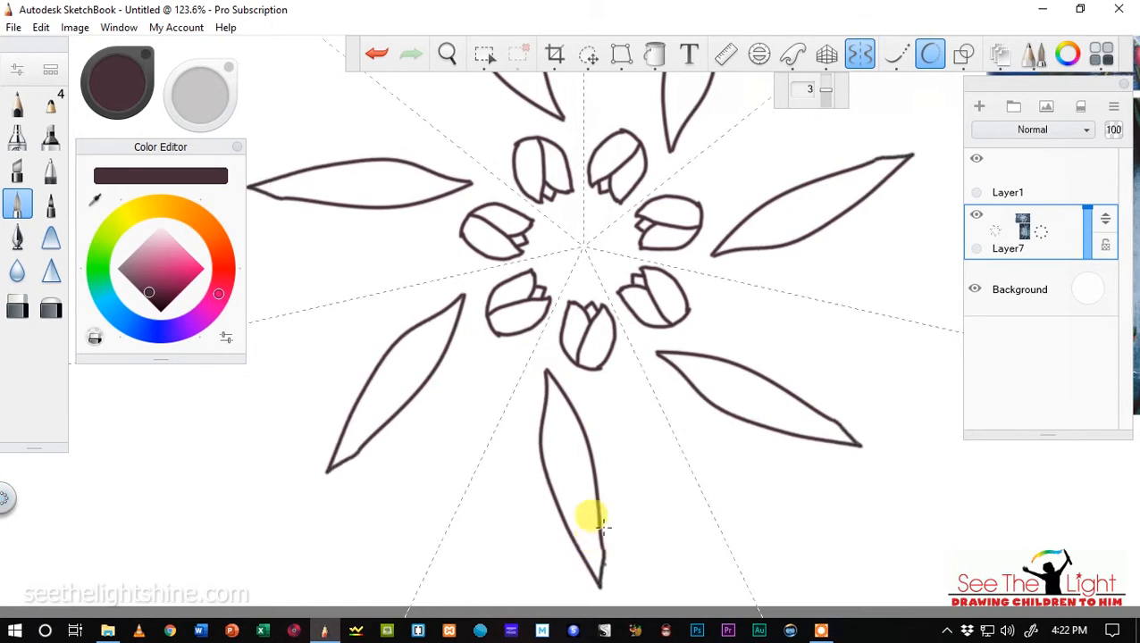
# Draw a second pointed leaf beside the first, closed at the outer tip, and a two-line stem from the tulip head down between the leaves.
pyautogui.moveTo(623, 375); pyautogui.dragTo(596, 469)
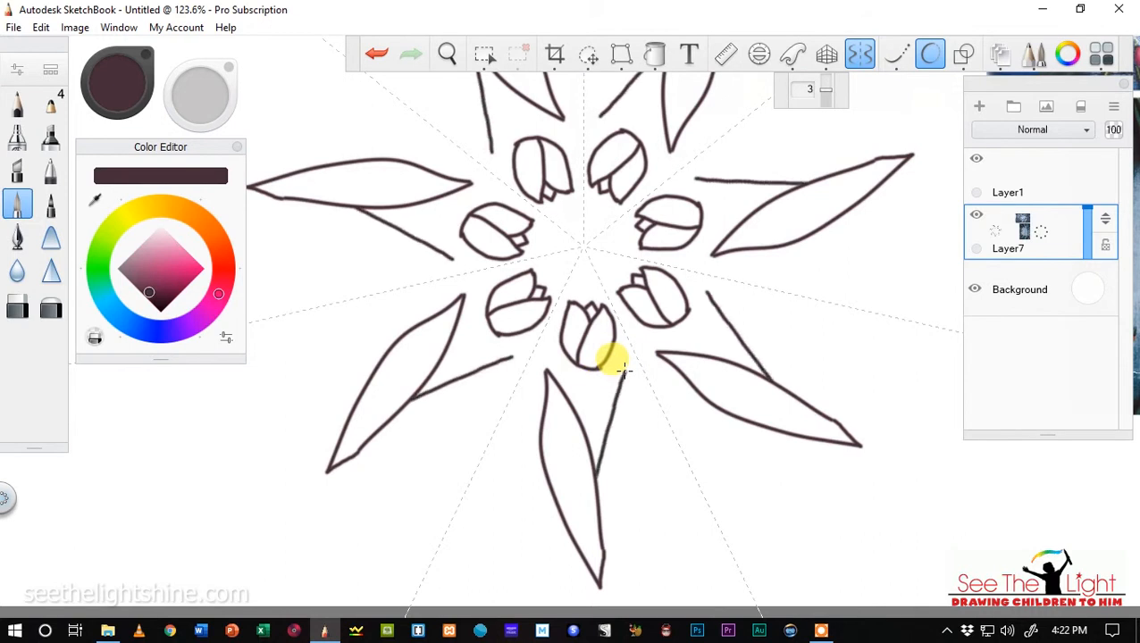
pyautogui.moveTo(624, 374)
pyautogui.mouseDown()
pyautogui.moveTo(635, 460)
pyautogui.moveTo(608, 605)
pyautogui.mouseUp()
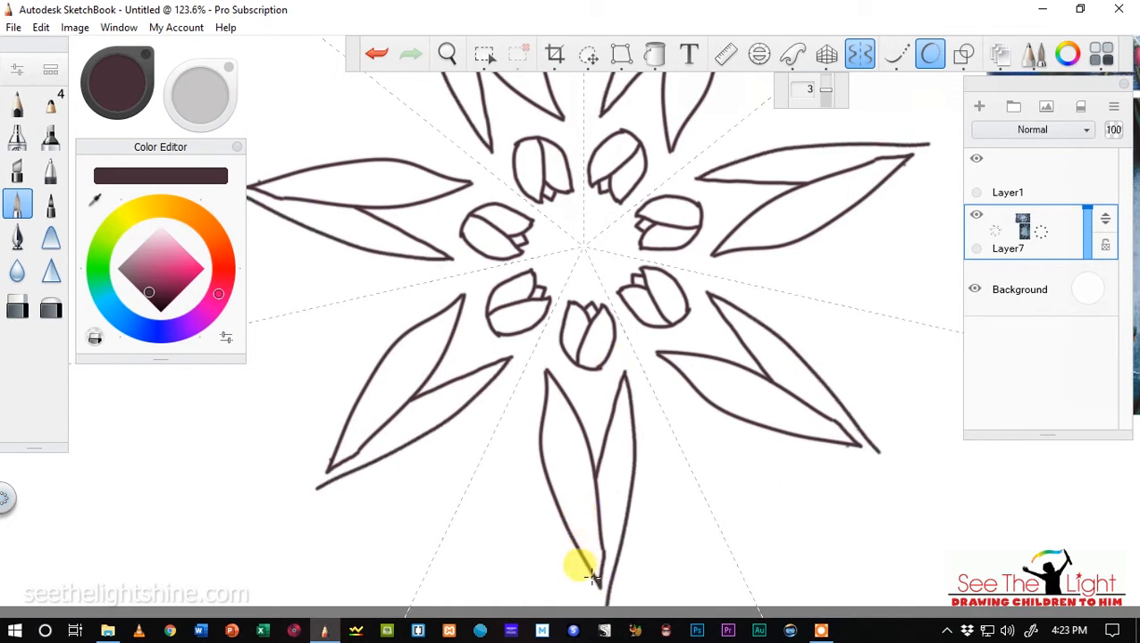
pyautogui.moveTo(592, 577); pyautogui.dragTo(609, 613)
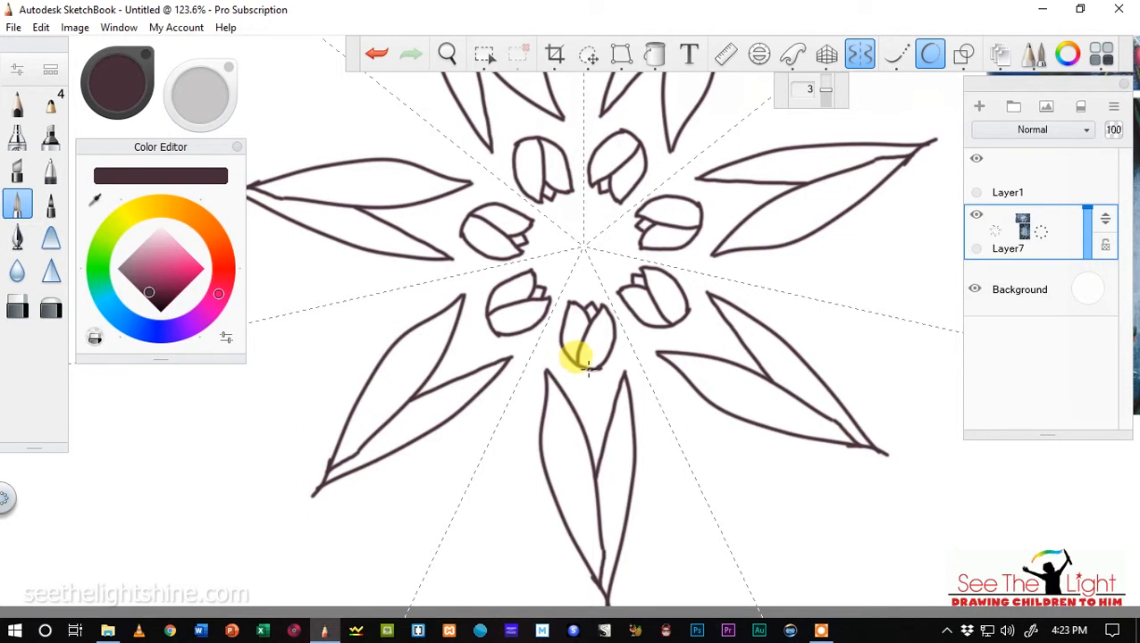
pyautogui.moveTo(587, 370); pyautogui.dragTo(591, 442)
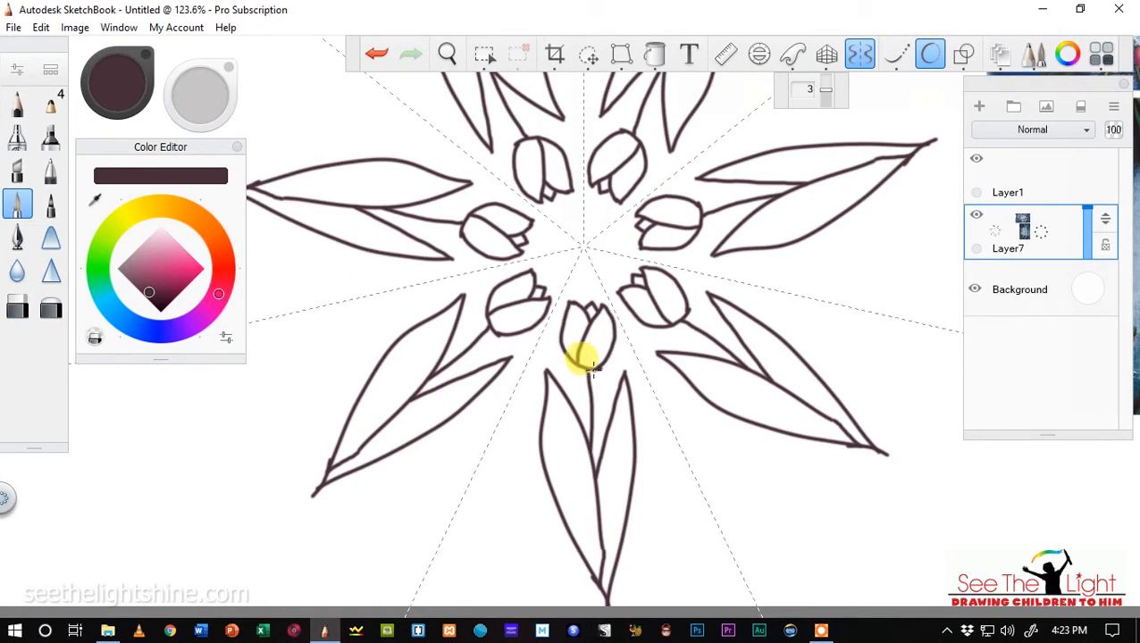
pyautogui.moveTo(591, 368); pyautogui.dragTo(597, 463)
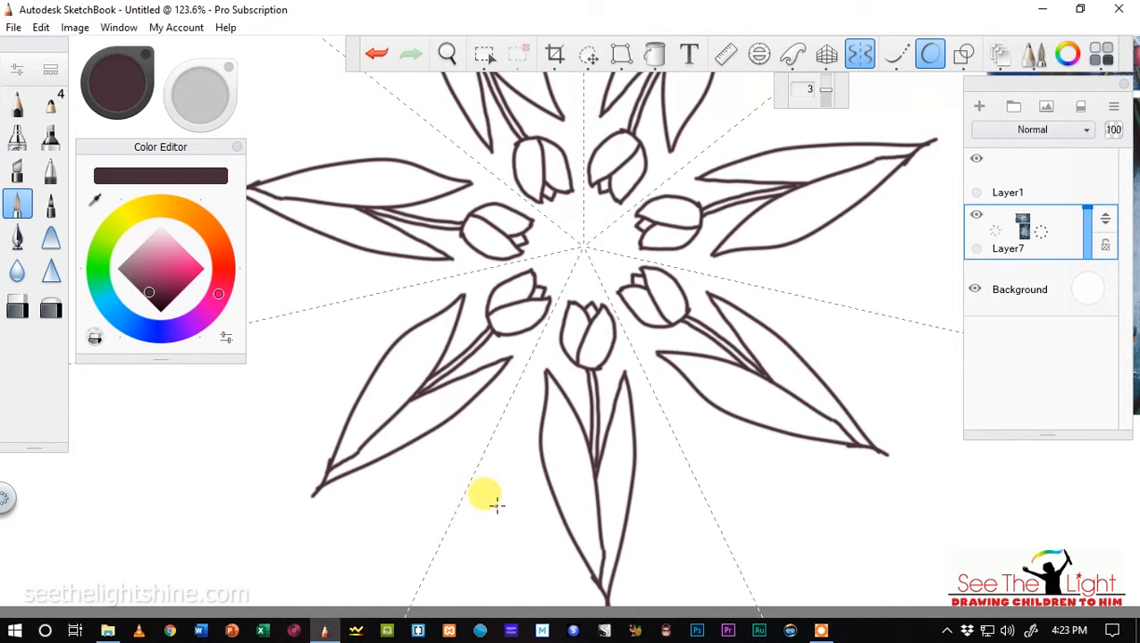
# Add a shorter pointed leaf behind each outer side of the leaf pair, undoing and redrawing the rounded first attempts.
pyautogui.moveTo(533, 472)
pyautogui.mouseDown()
pyautogui.moveTo(525, 463)
pyautogui.moveTo(579, 594)
pyautogui.moveTo(585, 542)
pyautogui.moveTo(600, 579)
pyautogui.mouseUp()
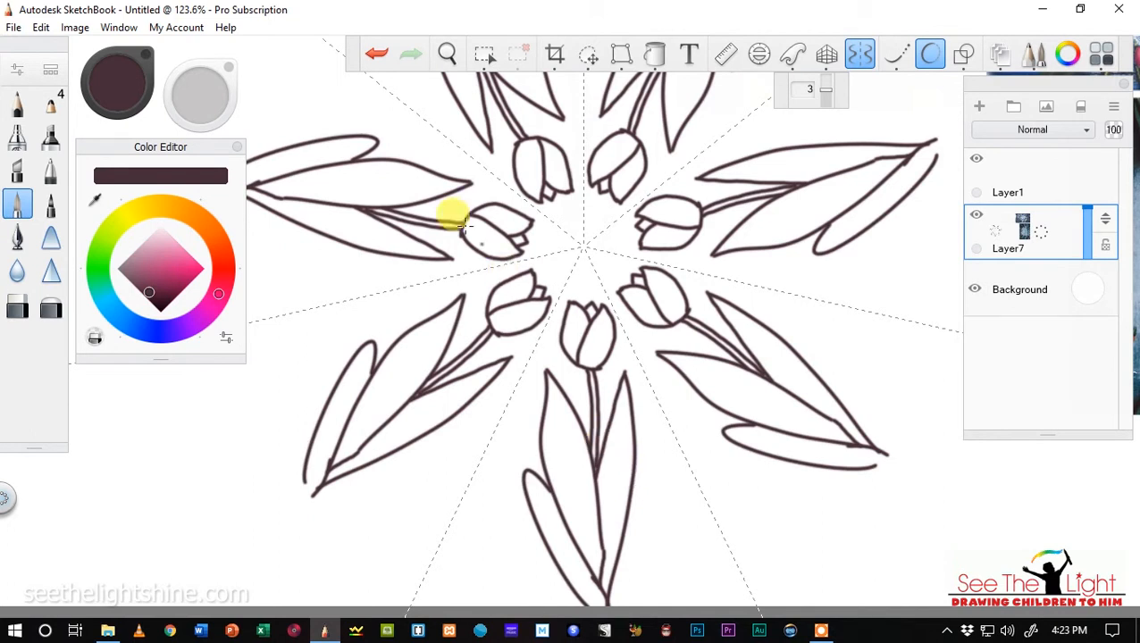
pyautogui.click(376, 54)
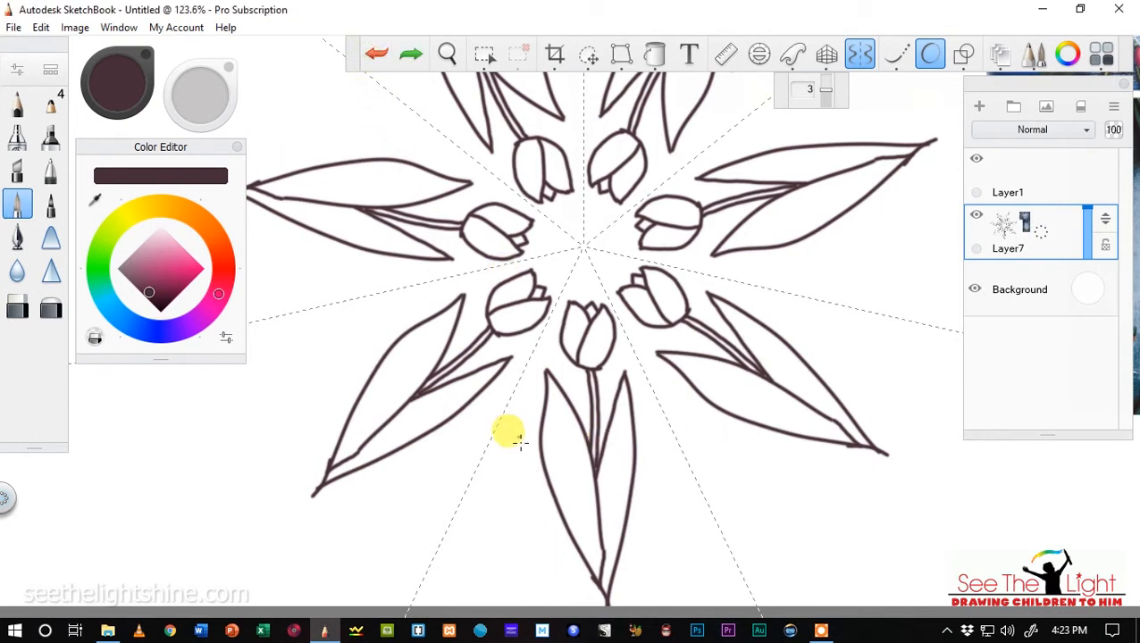
pyautogui.moveTo(525, 451)
pyautogui.mouseDown()
pyautogui.moveTo(548, 482)
pyautogui.moveTo(526, 498)
pyautogui.moveTo(539, 536)
pyautogui.moveTo(588, 606)
pyautogui.mouseUp()
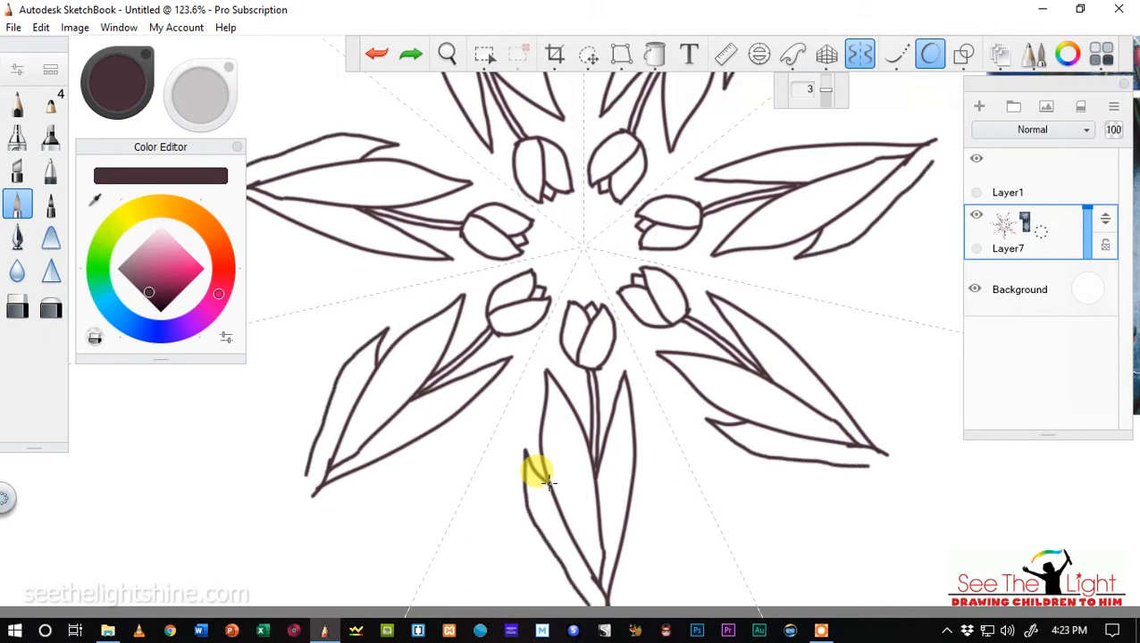
pyautogui.moveTo(632, 481)
pyautogui.mouseDown()
pyautogui.moveTo(651, 452)
pyautogui.moveTo(647, 543)
pyautogui.moveTo(631, 598)
pyautogui.mouseUp()
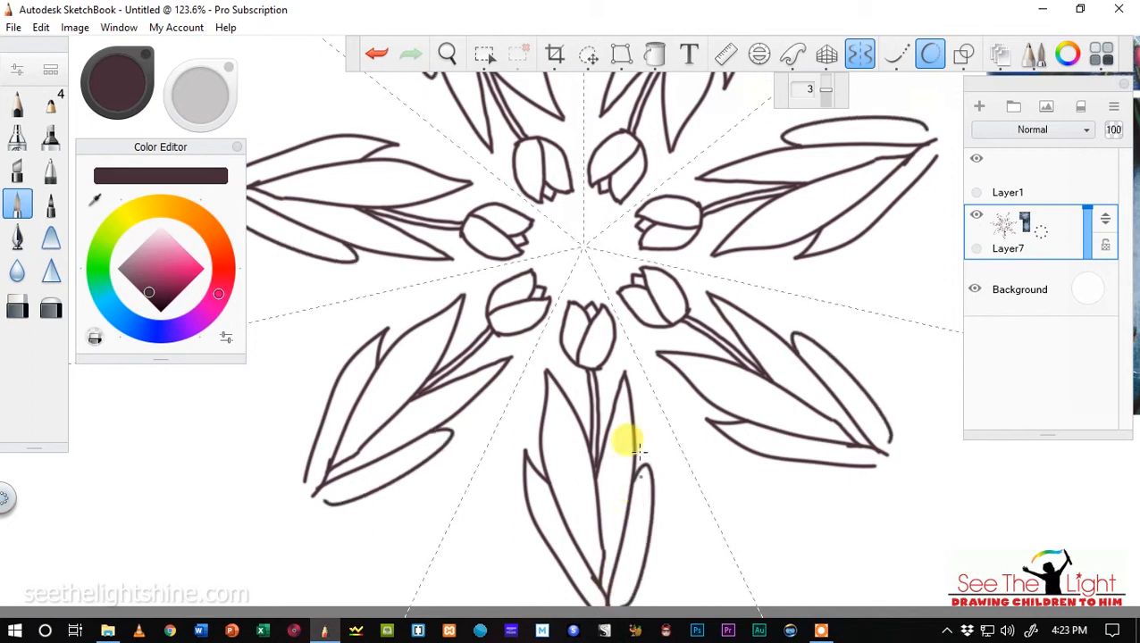
pyautogui.click(376, 54)
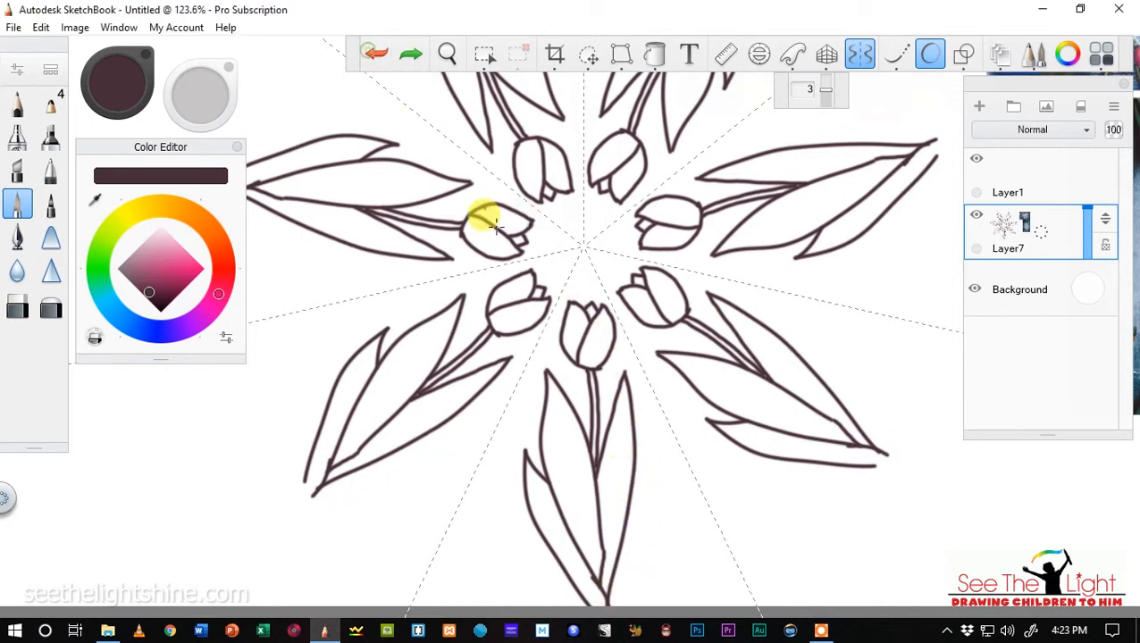
pyautogui.moveTo(630, 489)
pyautogui.mouseDown()
pyautogui.moveTo(648, 451)
pyautogui.moveTo(626, 591)
pyautogui.moveTo(628, 486)
pyautogui.moveTo(609, 607)
pyautogui.mouseUp()
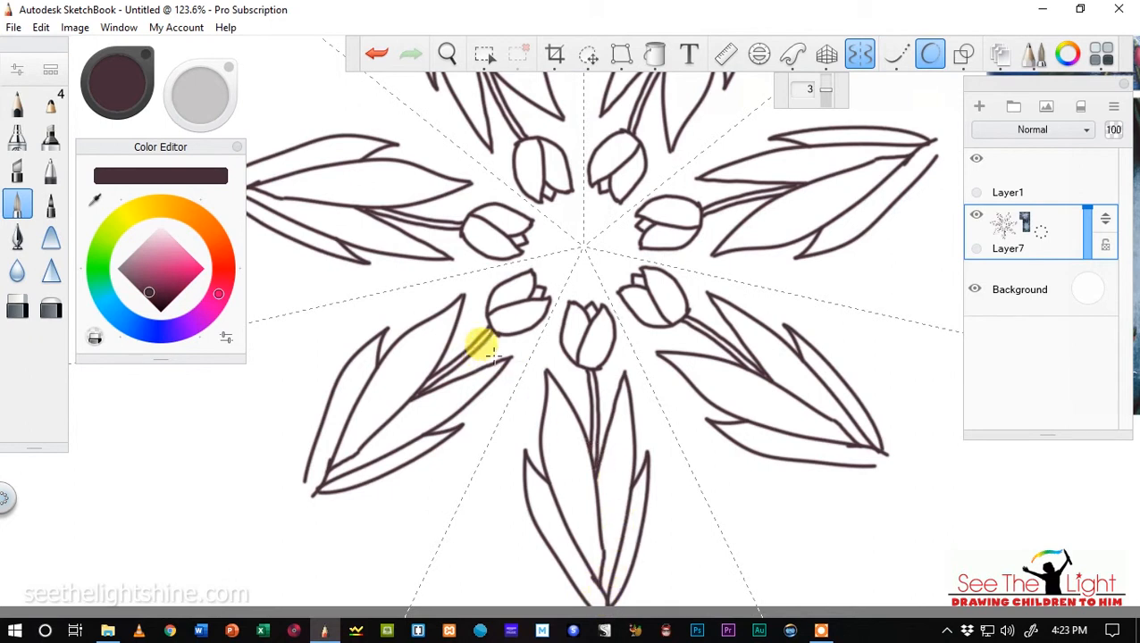
# Join the loose line ends at the outer tips of the leaf clusters with short strokes.
pyautogui.scroll(-4, 460, 254)
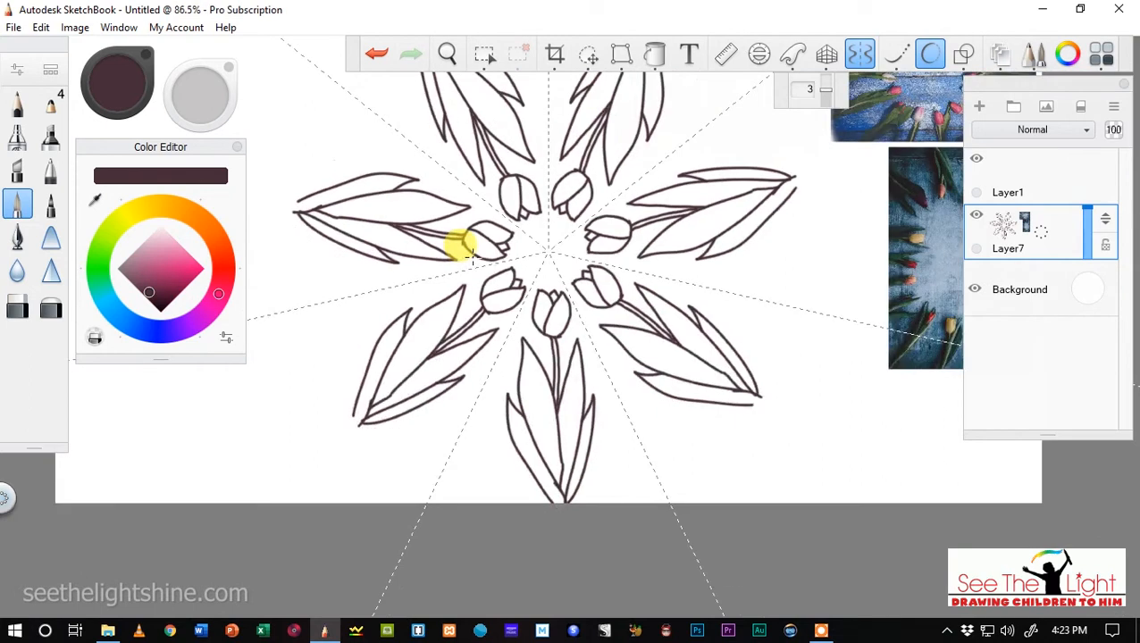
pyautogui.scroll(-2, 471, 256)
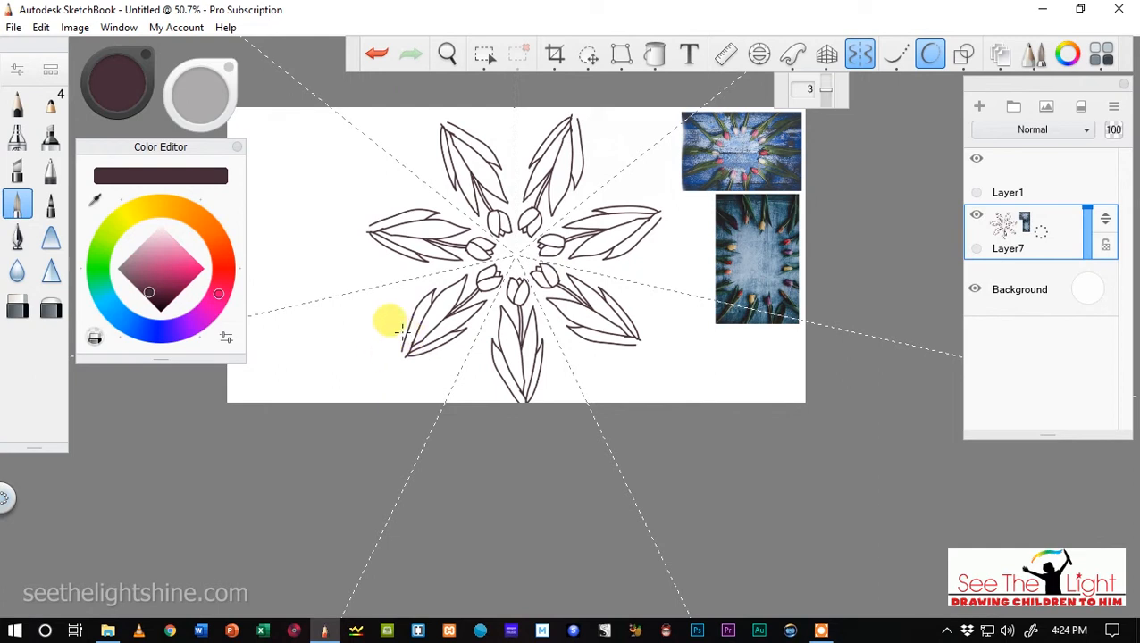
pyautogui.scroll(5, 403, 329)
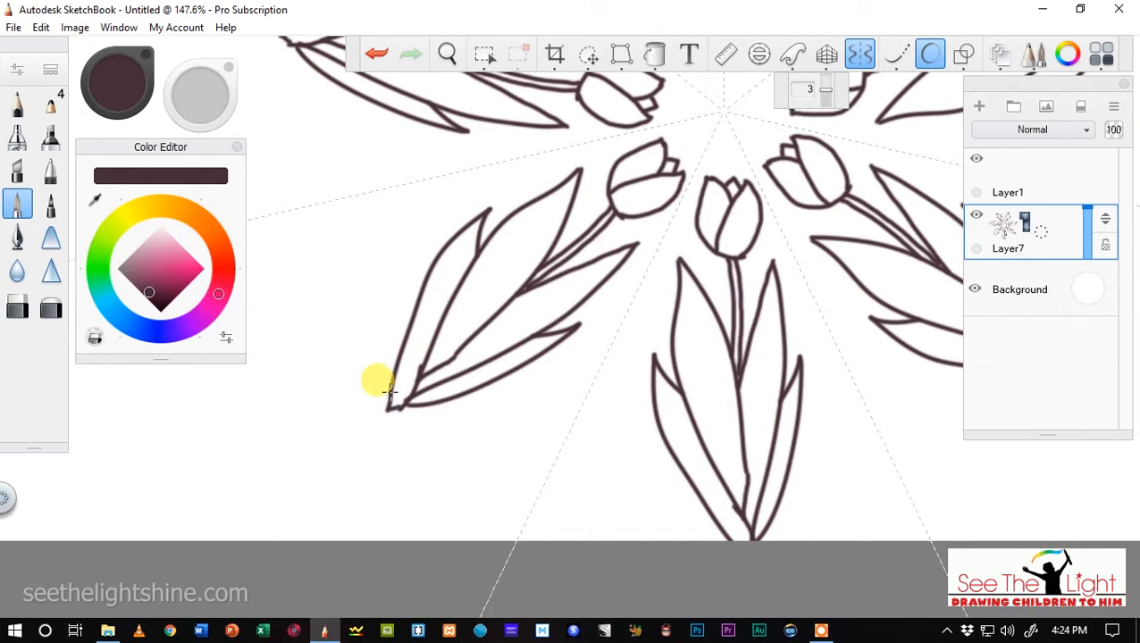
pyautogui.moveTo(407, 405); pyautogui.dragTo(435, 407)
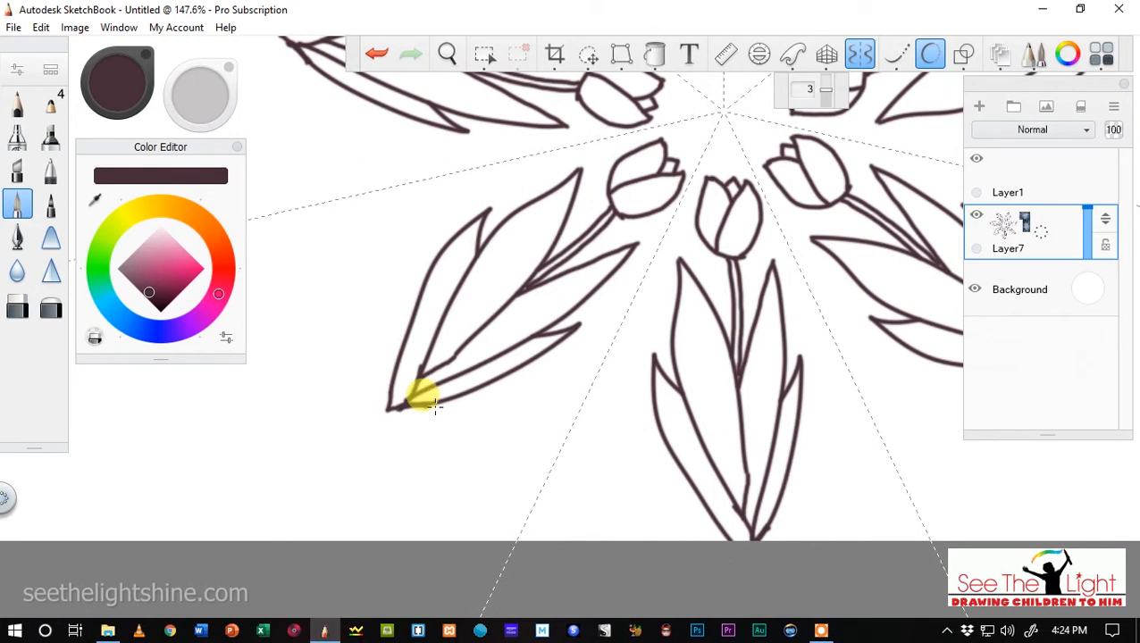
pyautogui.scroll(3, 511, 421)
pyautogui.scroll(-4, 514, 427)
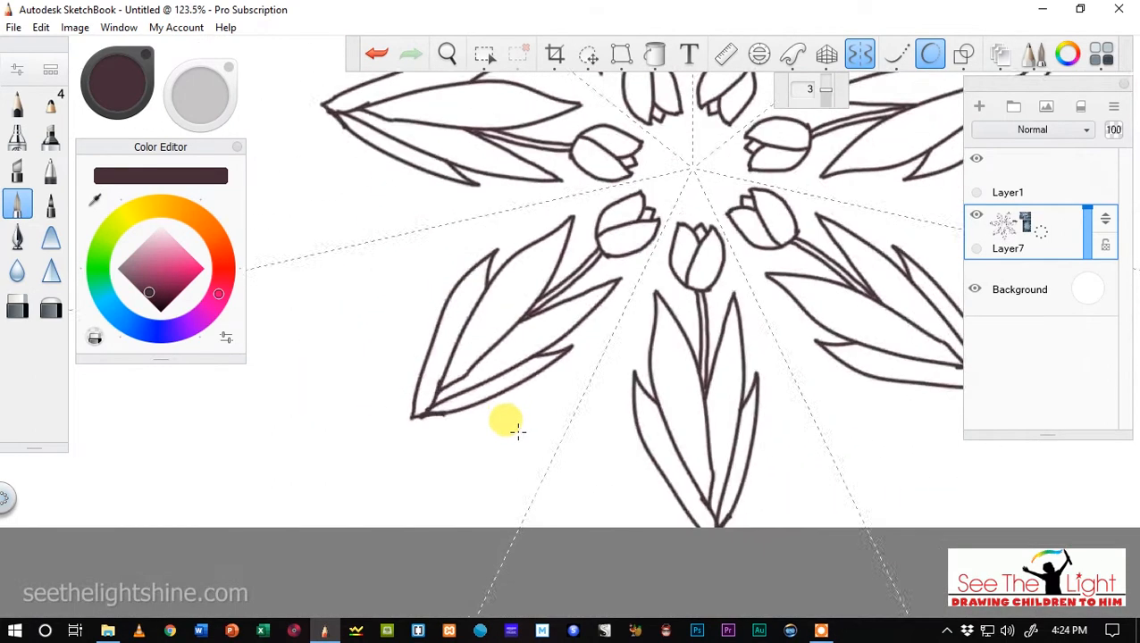
pyautogui.scroll(-4, 517, 431)
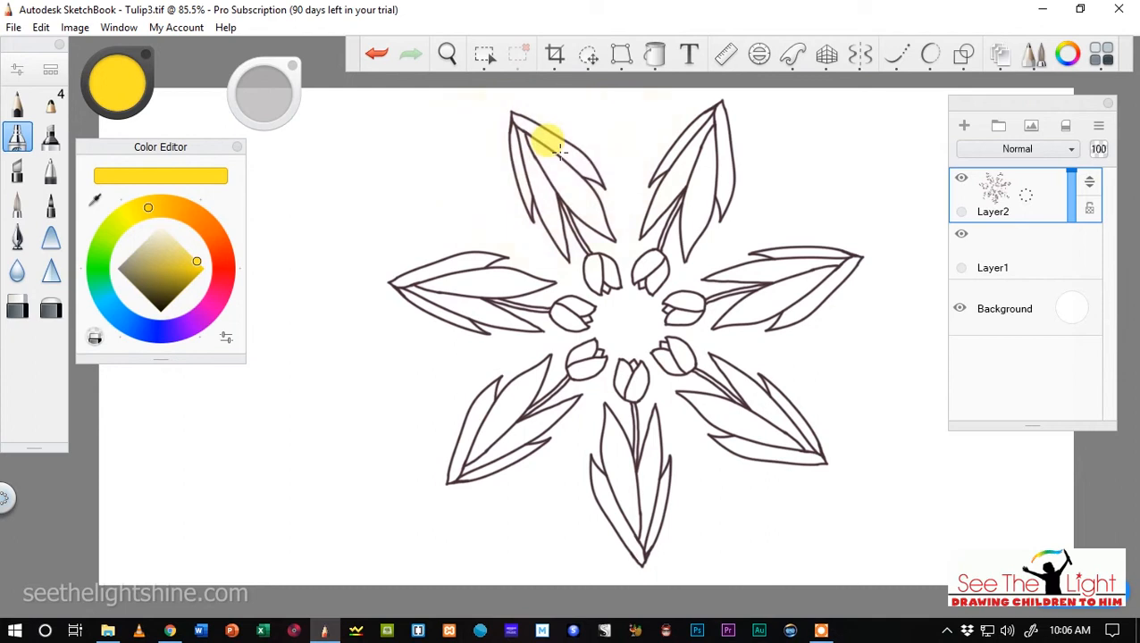
pyautogui.moveTo(557, 150); pyautogui.dragTo(561, 170)
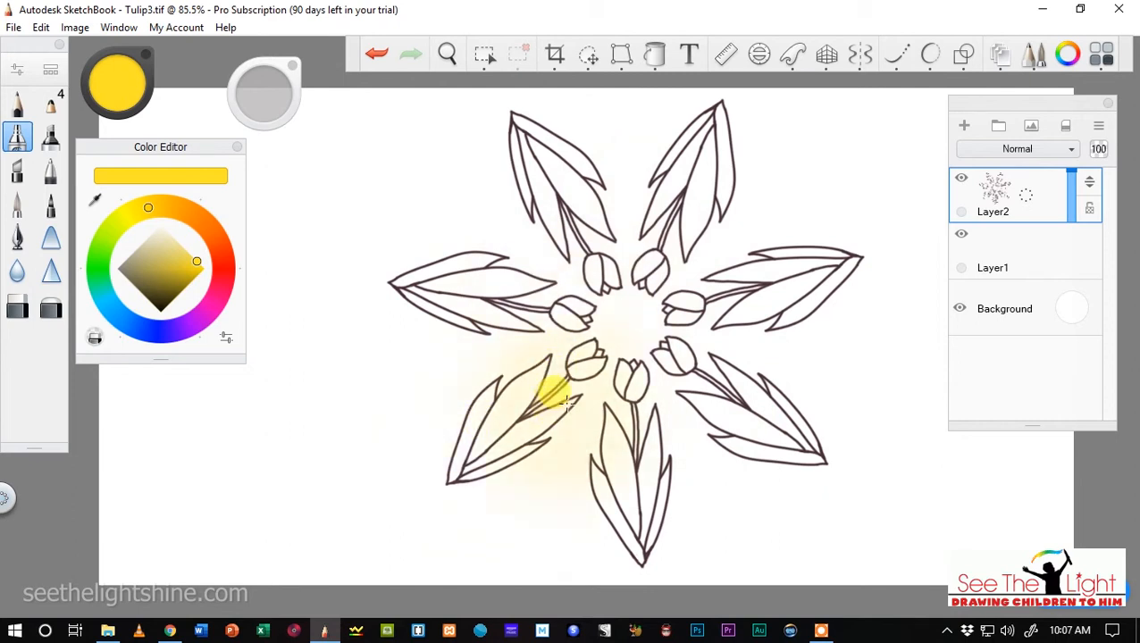
pyautogui.moveTo(566, 402)
pyautogui.mouseDown()
pyautogui.moveTo(579, 394)
pyautogui.moveTo(579, 369)
pyautogui.moveTo(597, 377)
pyautogui.mouseUp()
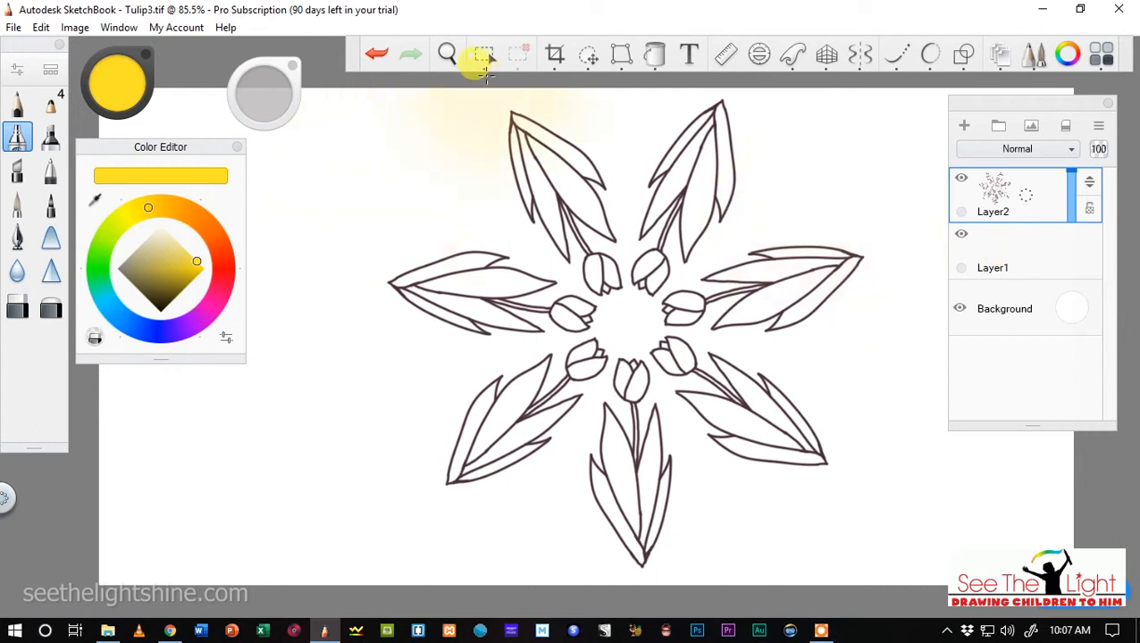
# Select the front petal of all seven tulips on Layer2 with the Magic Wand.
pyautogui.click(483, 55)
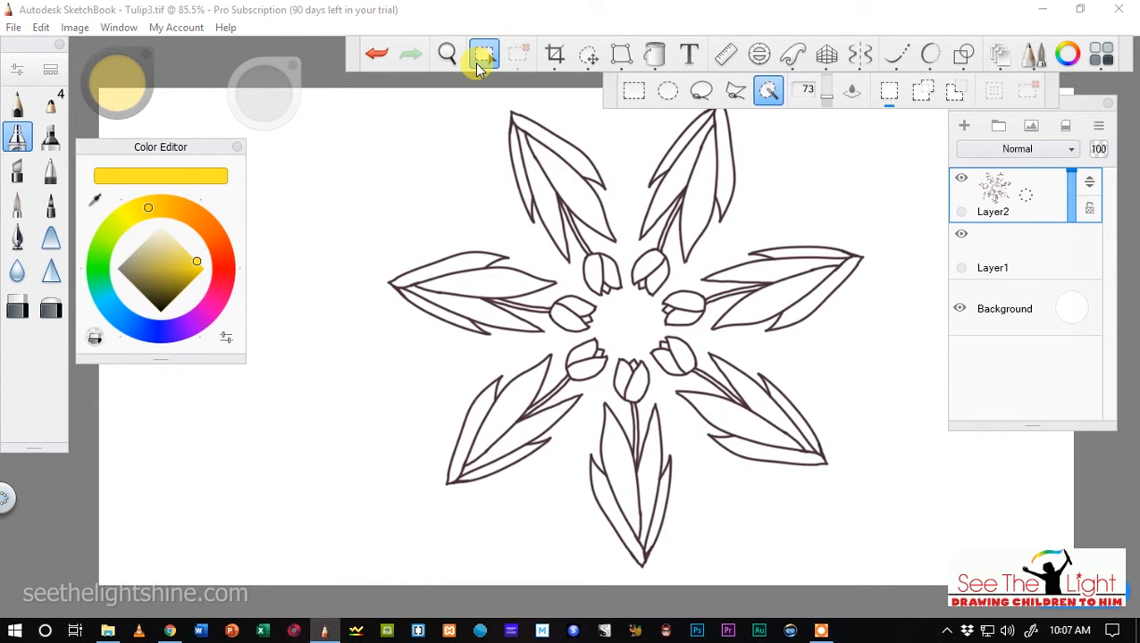
pyautogui.click(769, 95)
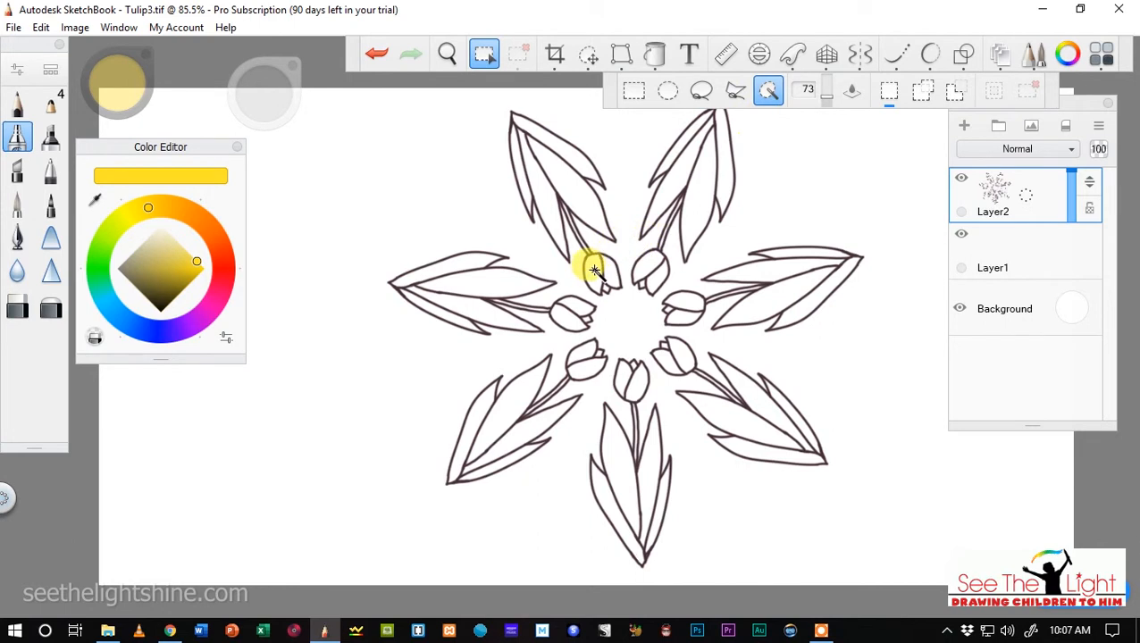
pyautogui.press('shift')
pyautogui.keyDown('shift'); pyautogui.click(594, 270); pyautogui.keyUp('shift')
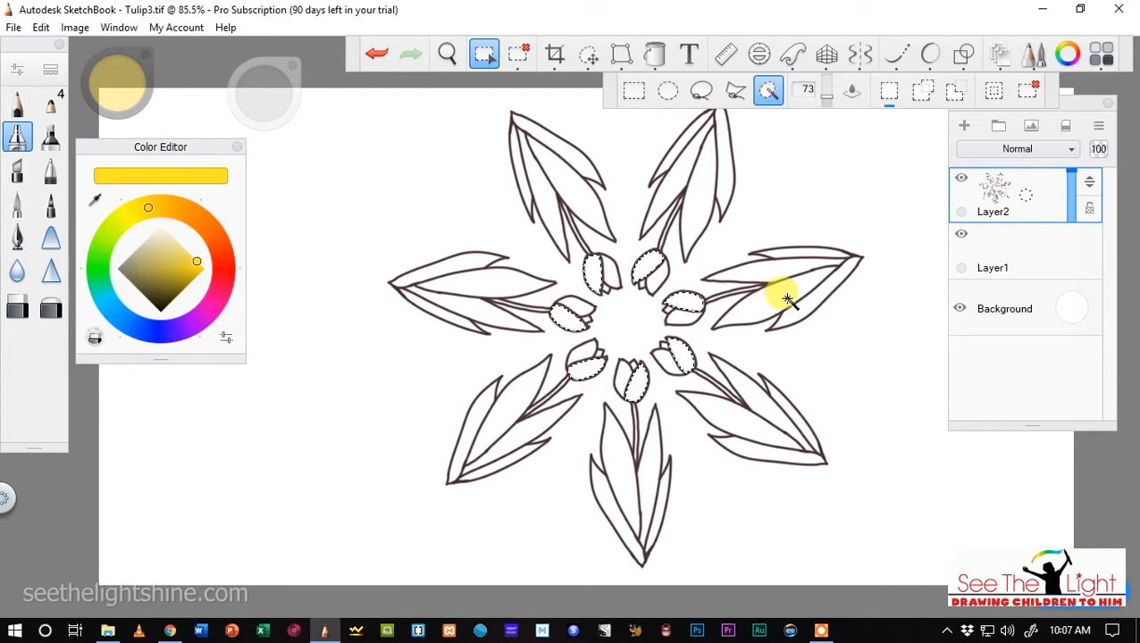
# Flood fill the selected front petals with solid yellow on Layer1 and clear the selection.
pyautogui.click(1002, 249)
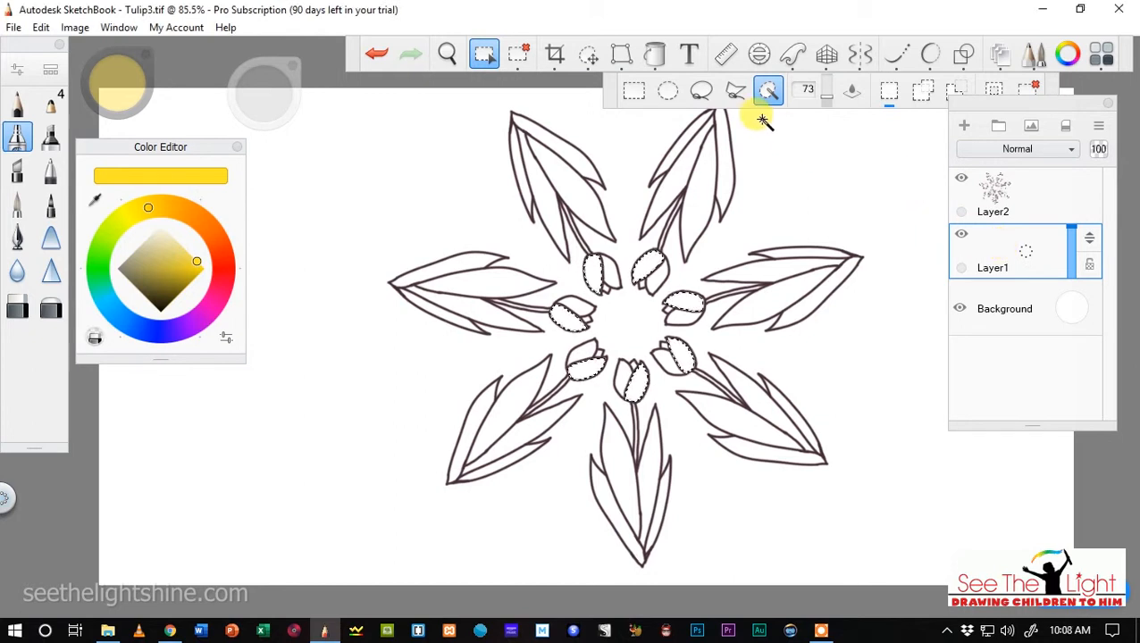
pyautogui.click(659, 61)
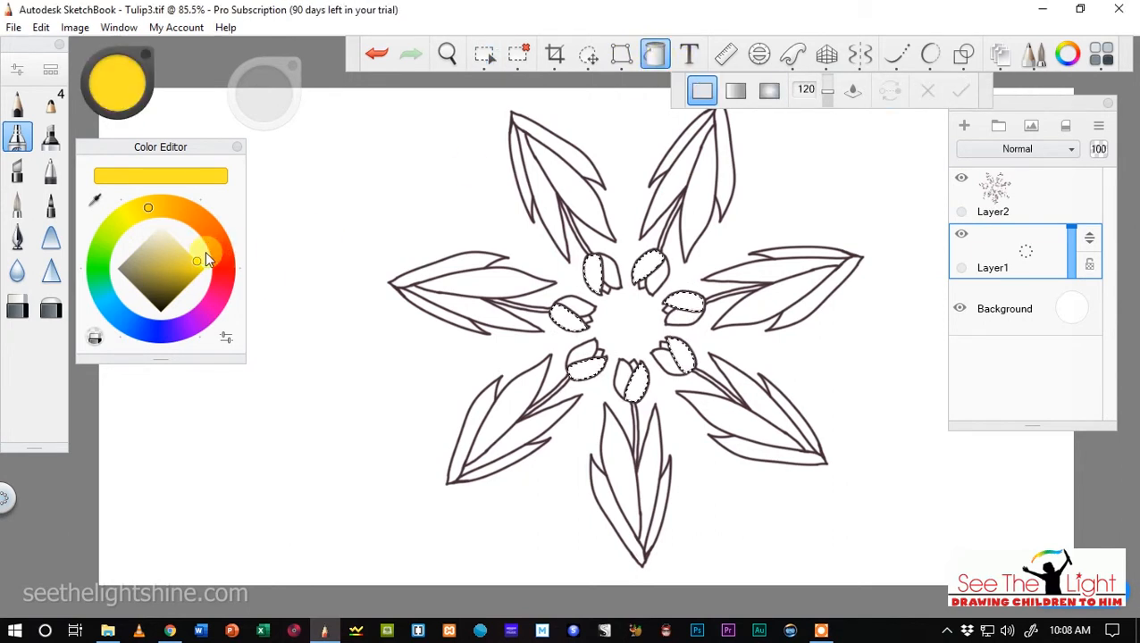
pyautogui.click(558, 315)
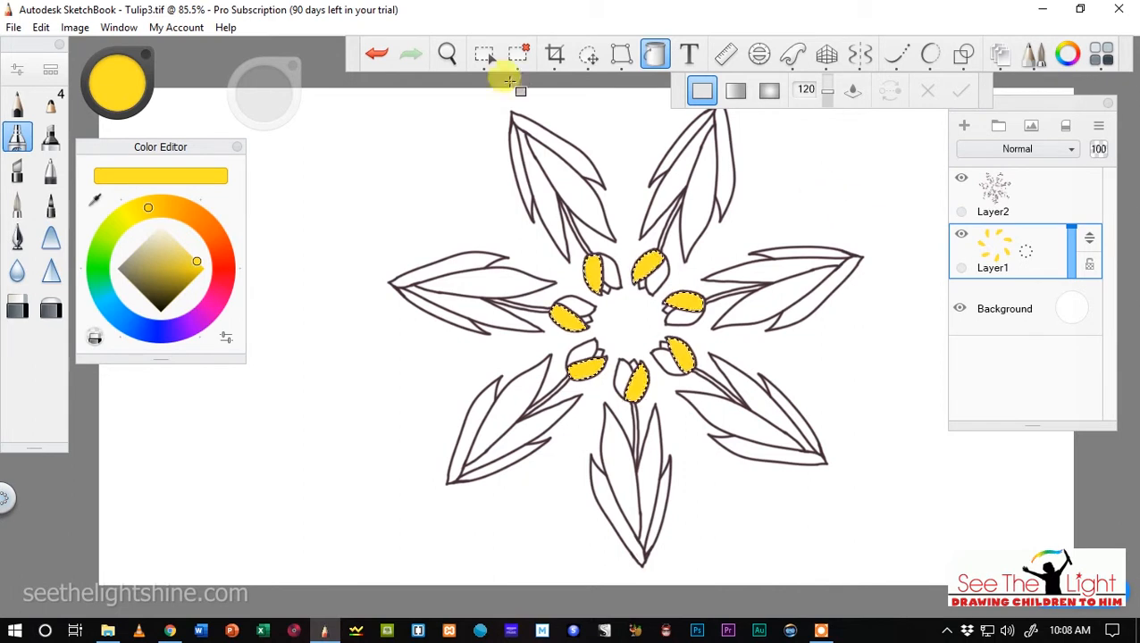
pyautogui.click(525, 54)
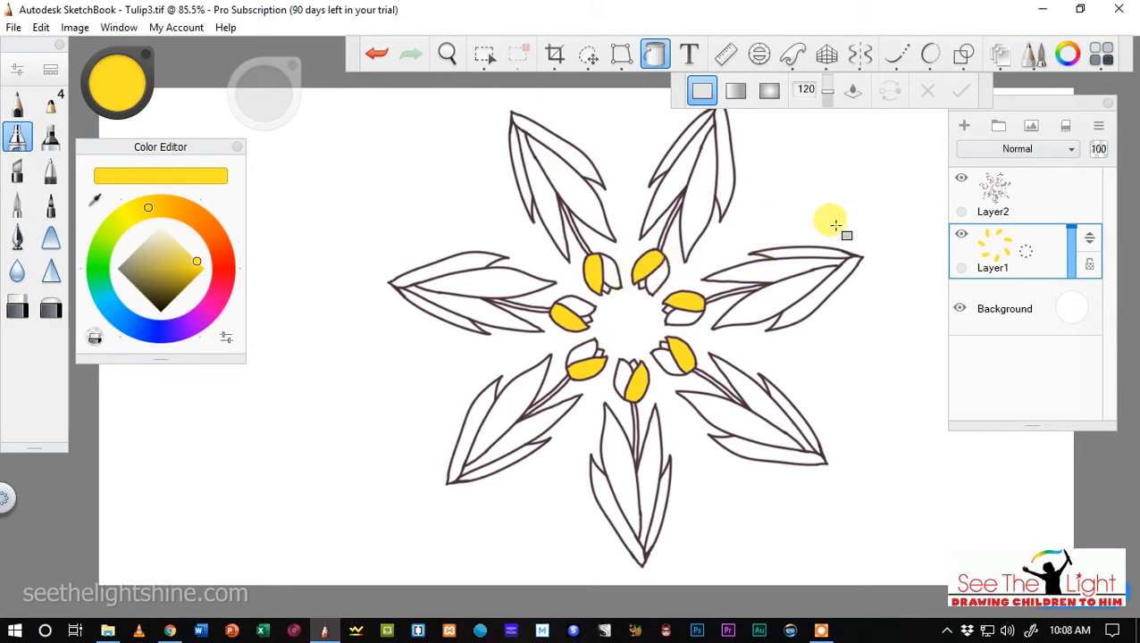
# Add a new layer above Layer1 and select the other large petal of all seven tulips from Layer2 with the Magic Wand.
pyautogui.click(962, 126)
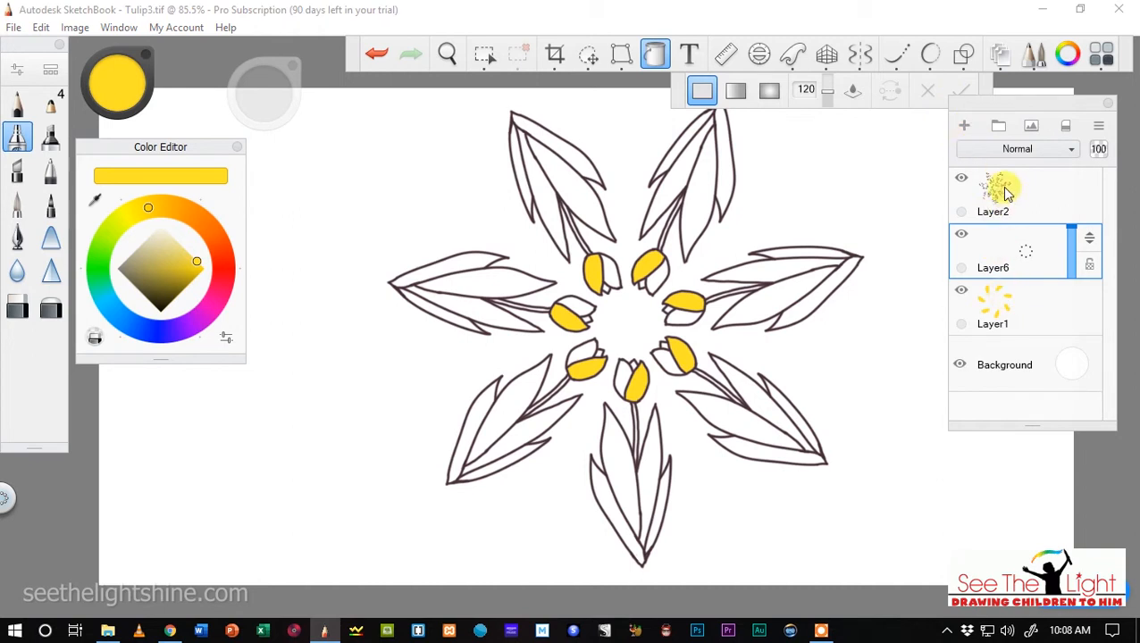
pyautogui.click(1024, 205)
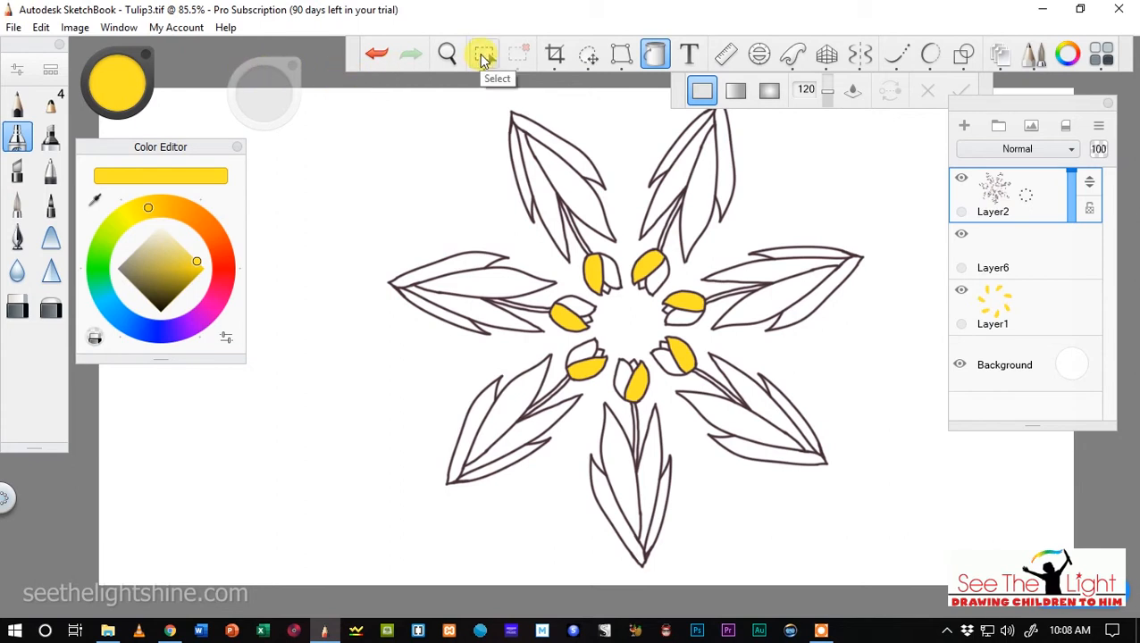
pyautogui.click(482, 55)
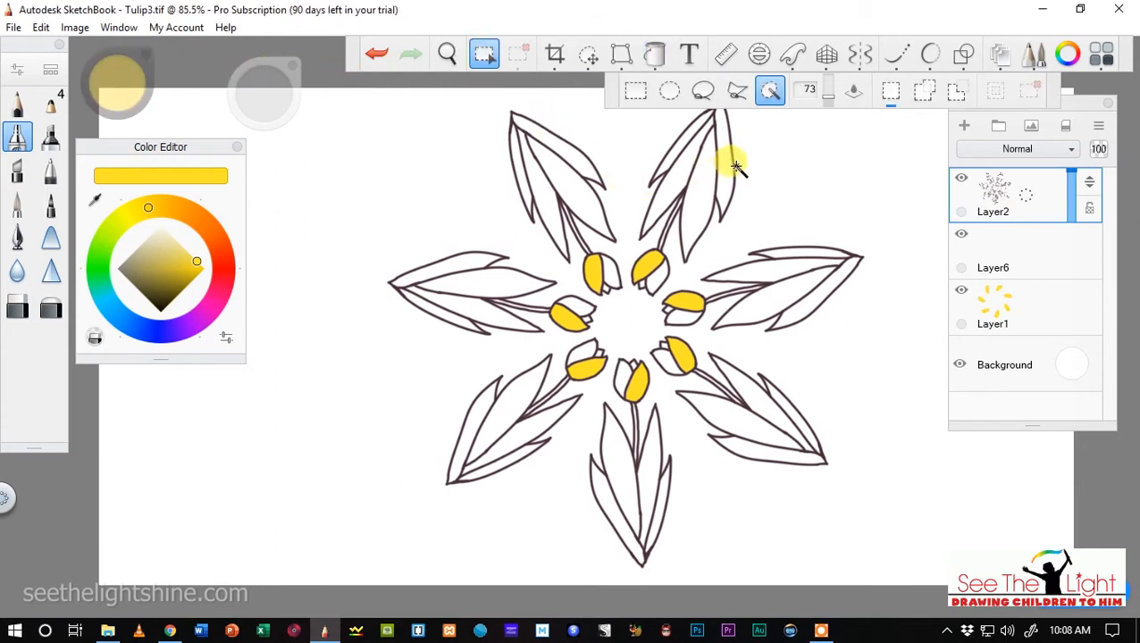
pyautogui.click(609, 273)
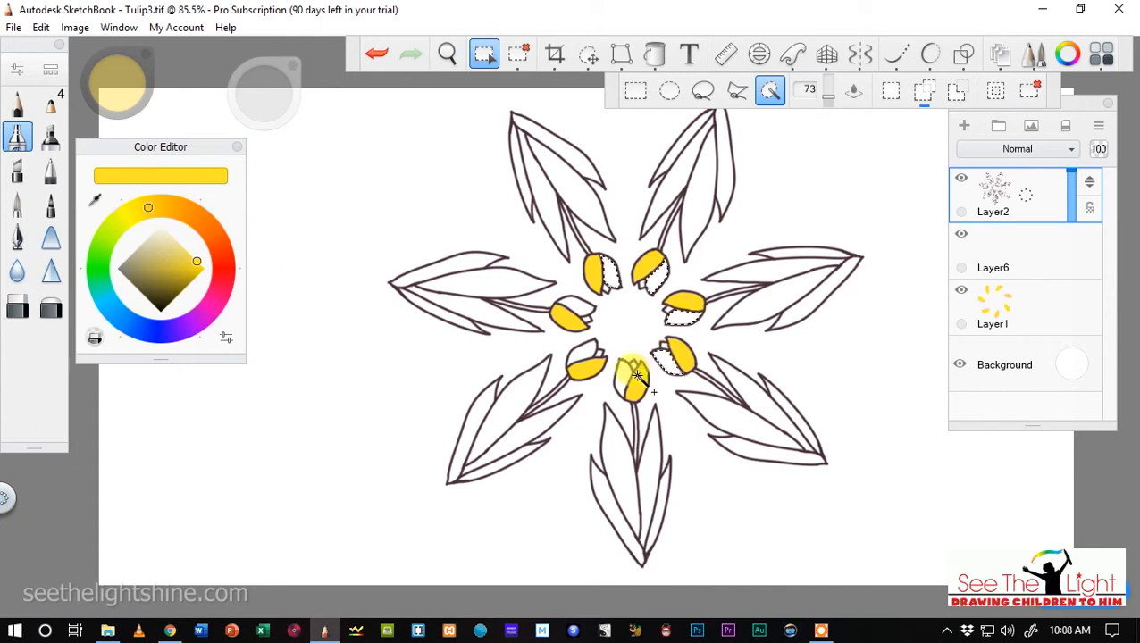
pyautogui.click(577, 355)
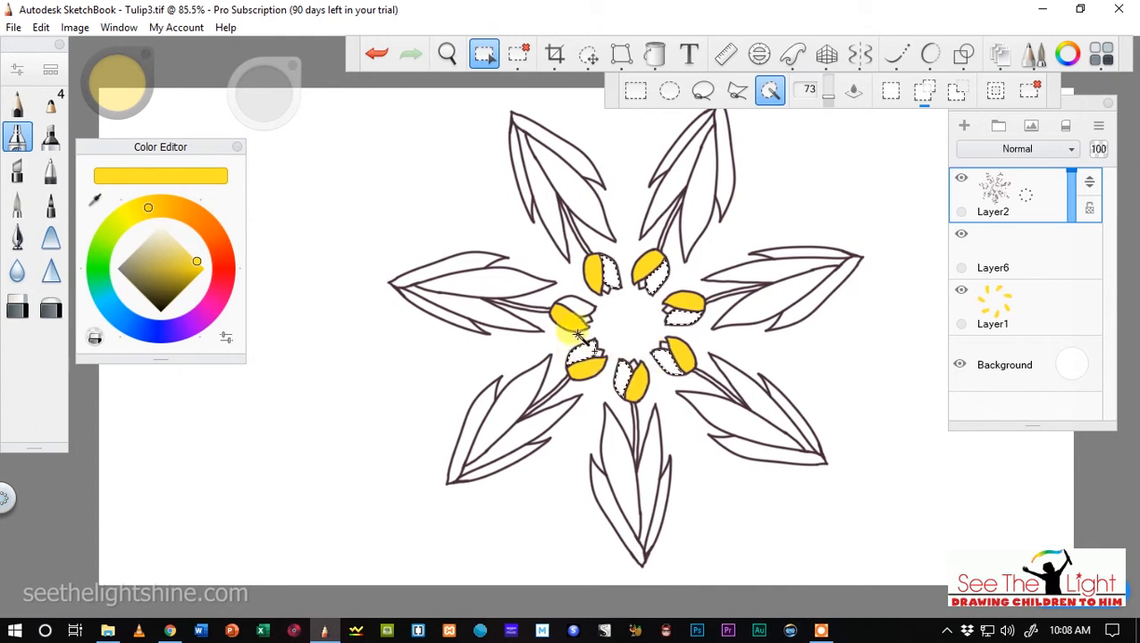
pyautogui.click(587, 300)
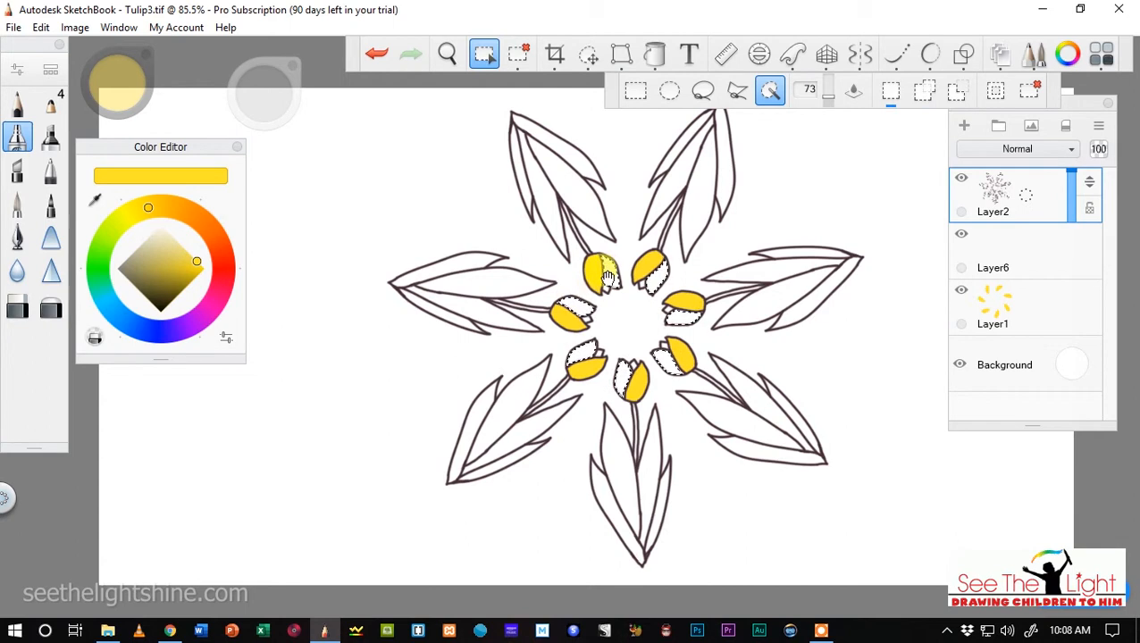
# Shift the colour to a warmer orange-yellow, flood fill the selected petals of all seven tulips on Layer6 and clear the selection.
pyautogui.click(152, 211)
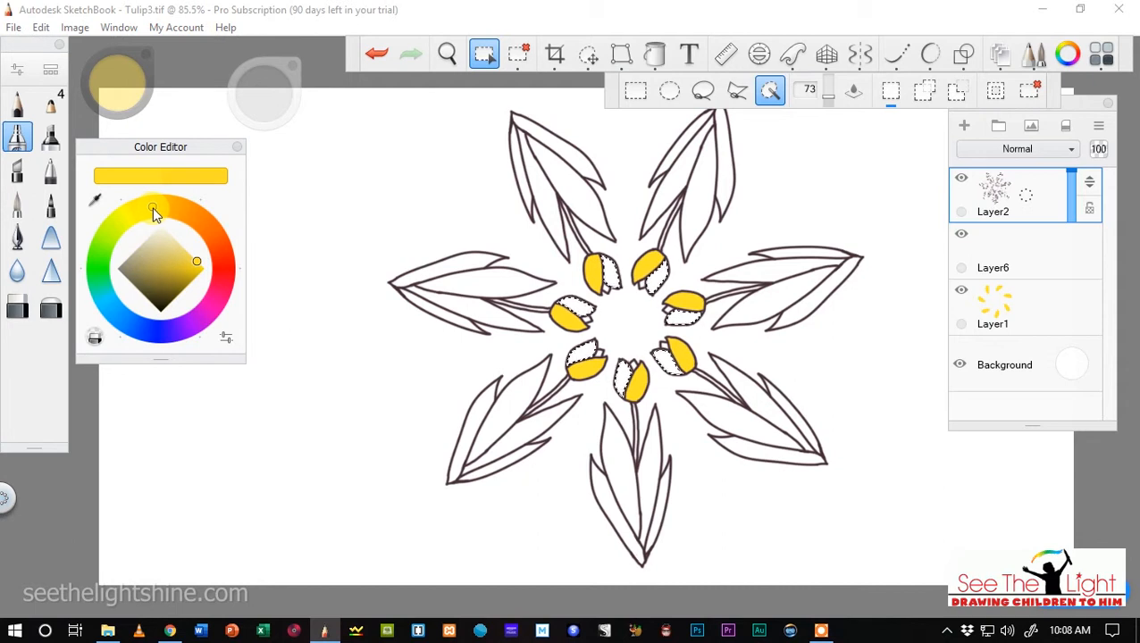
pyautogui.moveTo(157, 208); pyautogui.dragTo(162, 207)
pyautogui.moveTo(163, 205); pyautogui.dragTo(164, 205)
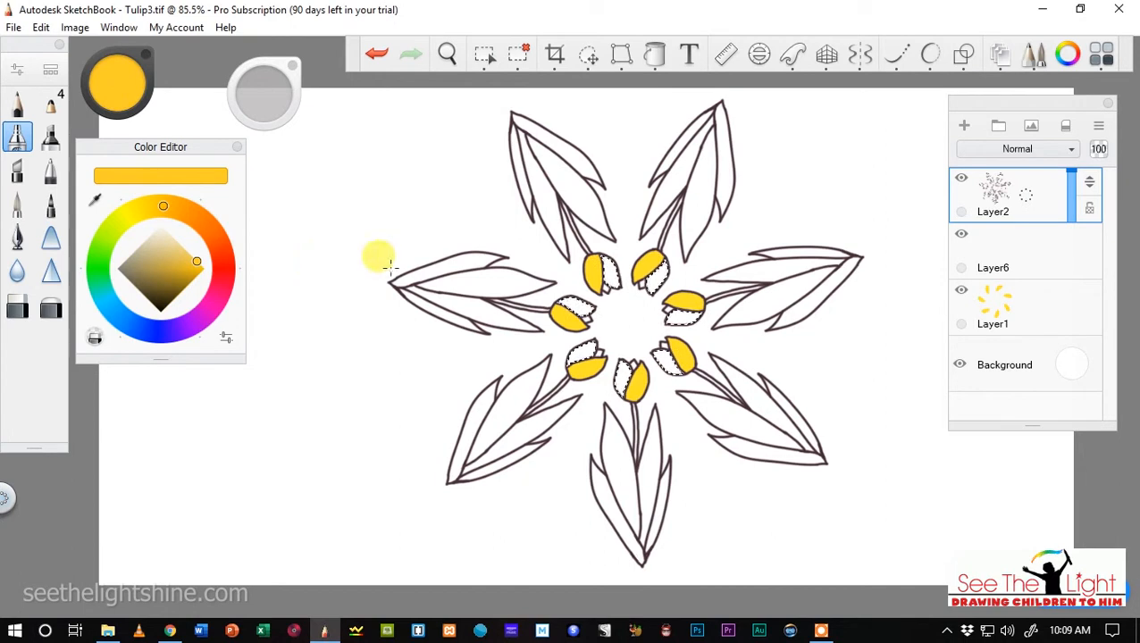
pyautogui.click(1004, 244)
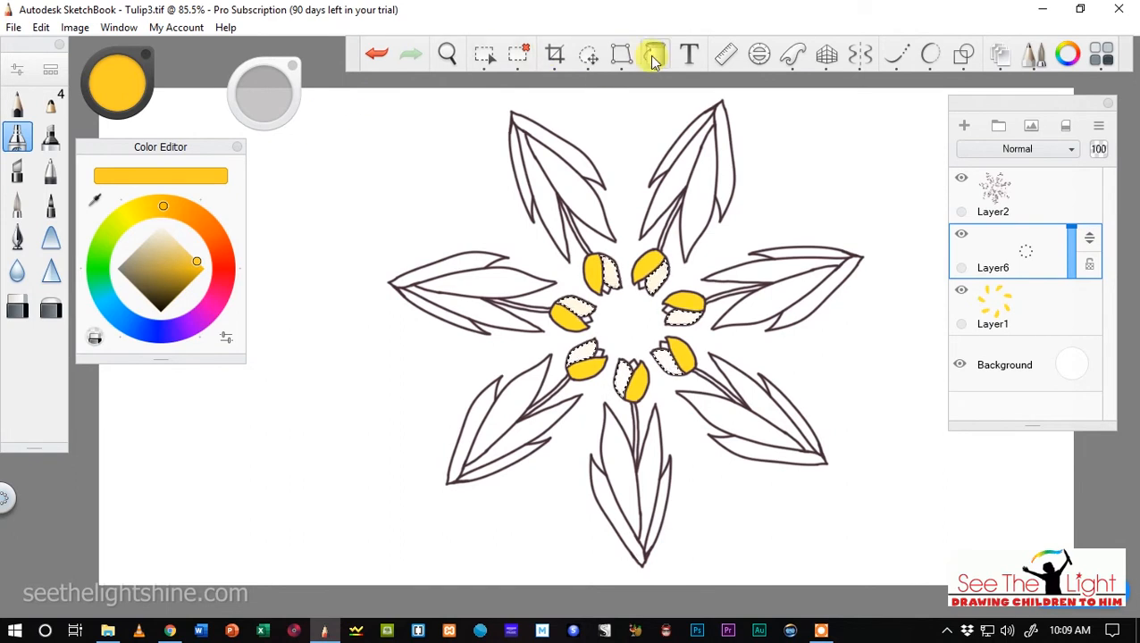
pyautogui.click(654, 56)
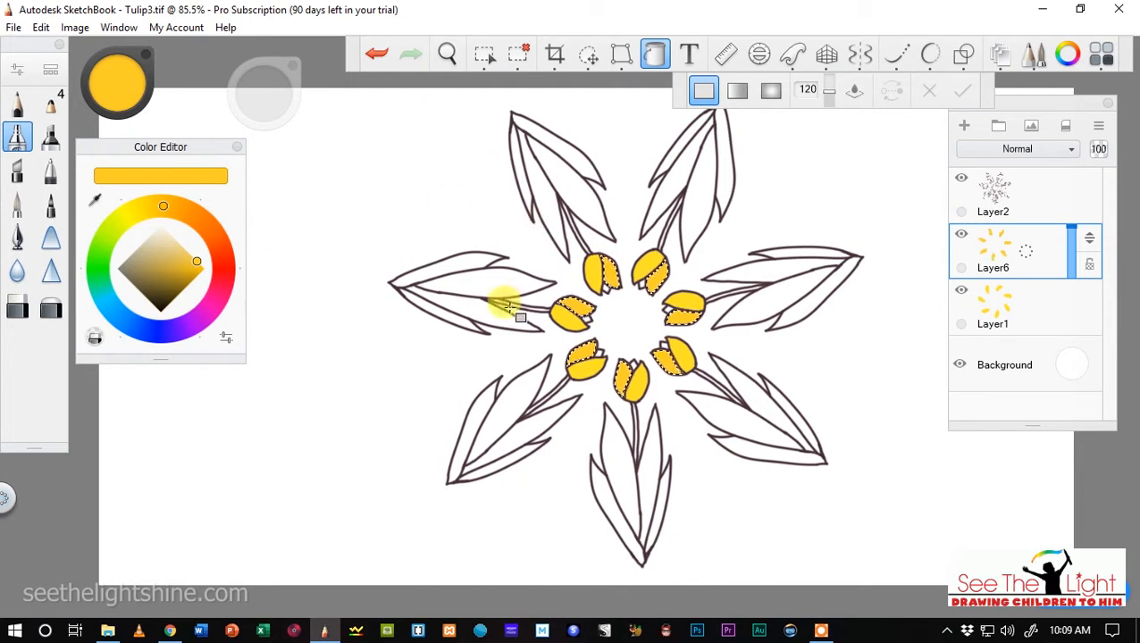
pyautogui.click(517, 54)
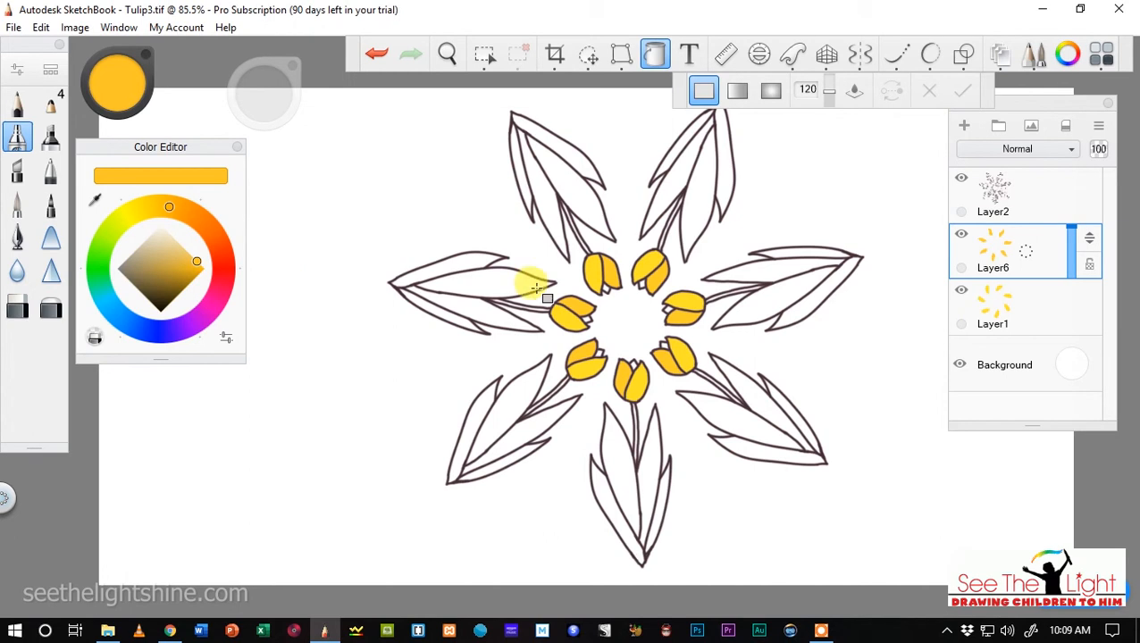
# Add a new layer above Layer6 for the small inner petals.
pyautogui.scroll(5, 604, 302)
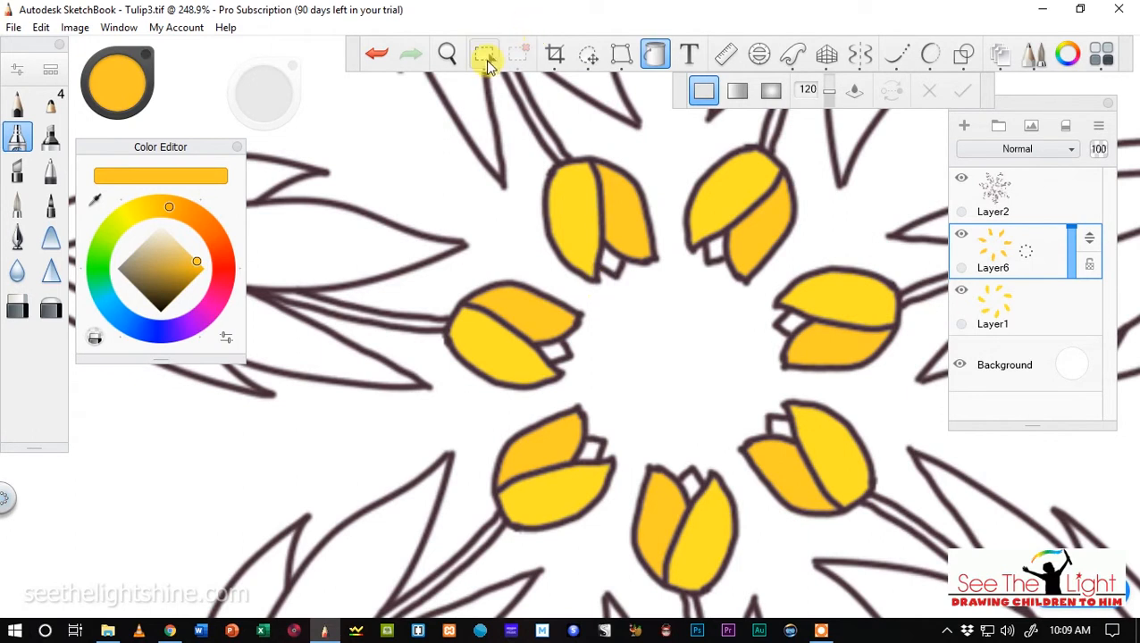
pyautogui.click(485, 57)
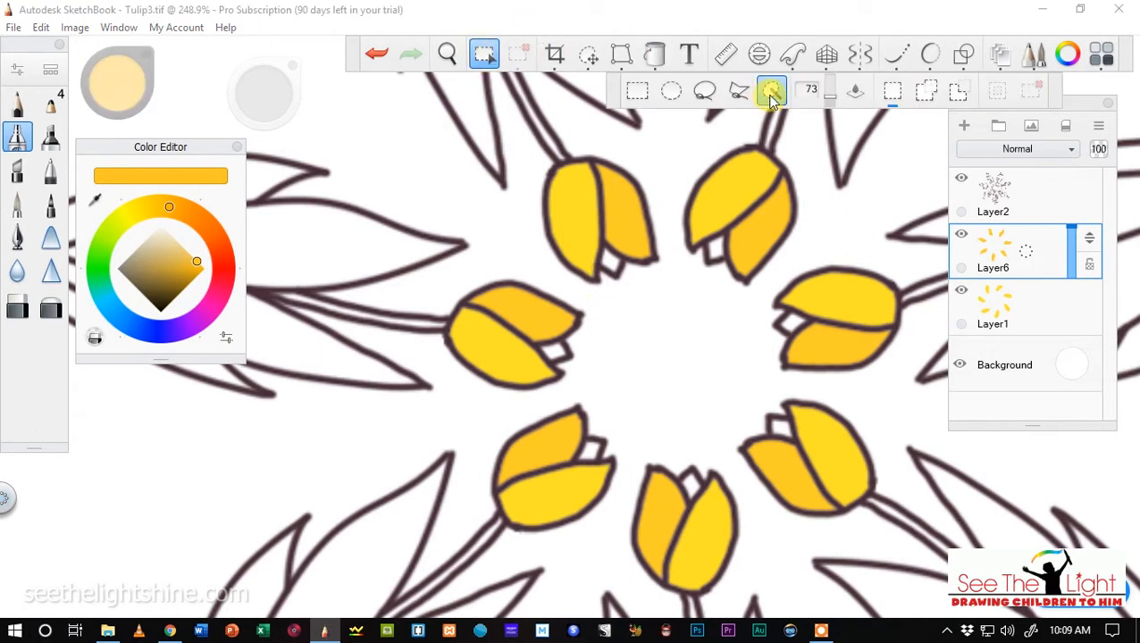
pyautogui.click(963, 126)
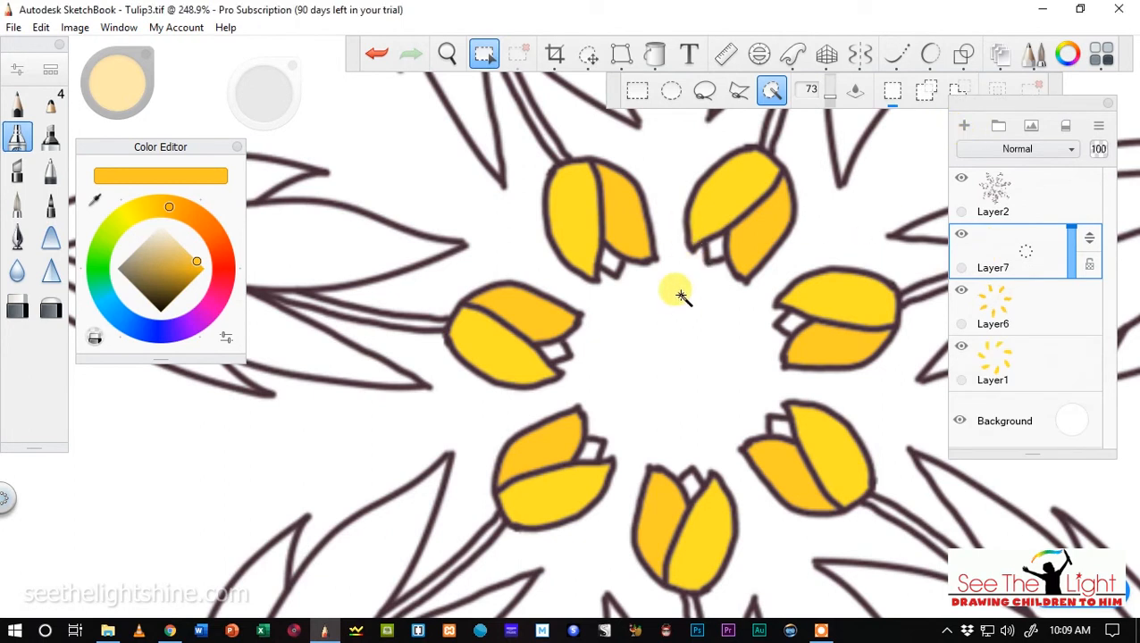
pyautogui.keyDown('shift'); pyautogui.click(610, 264); pyautogui.keyUp('shift')
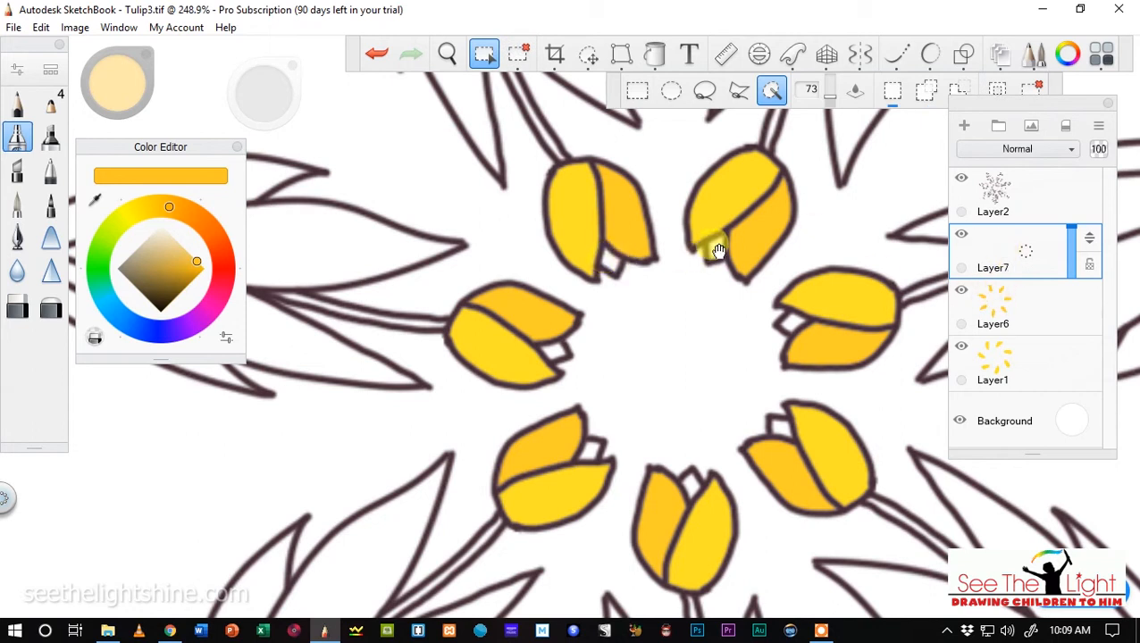
pyautogui.scroll(-6, 656, 258)
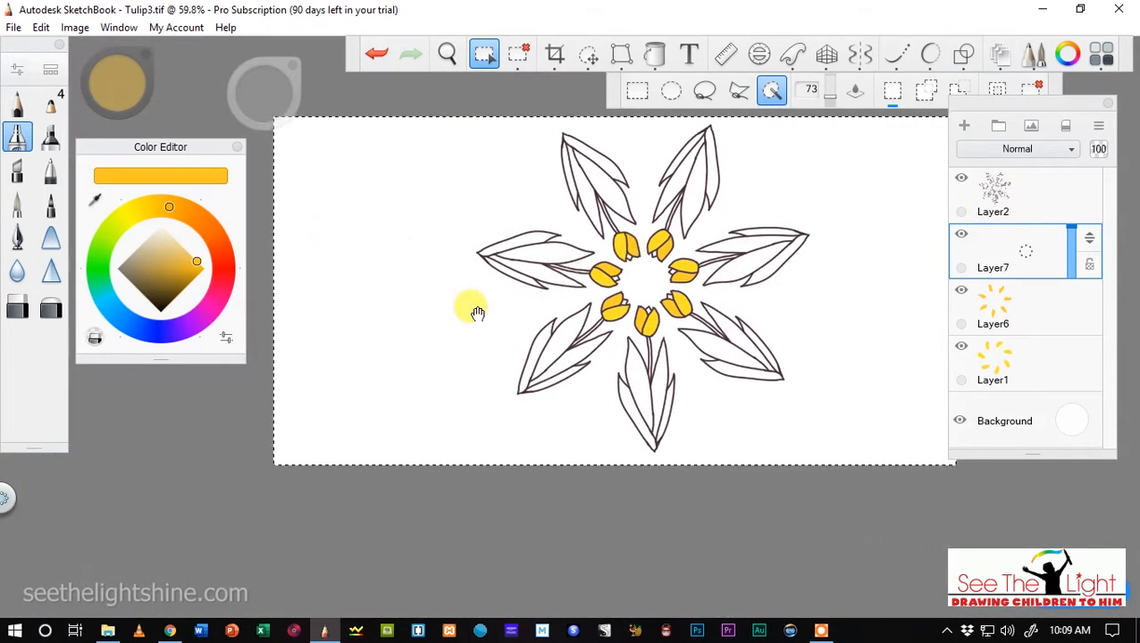
pyautogui.click(520, 55)
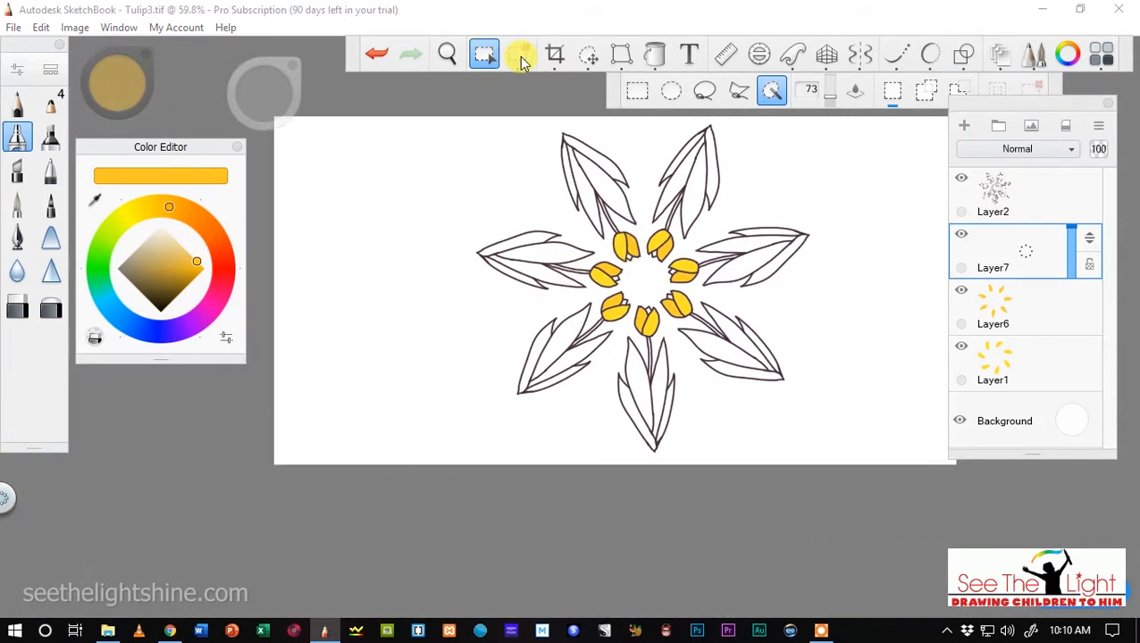
# Select the small inner petal of all seven tulips on Layer2 with the Magic Wand.
pyautogui.scroll(6, 593, 268)
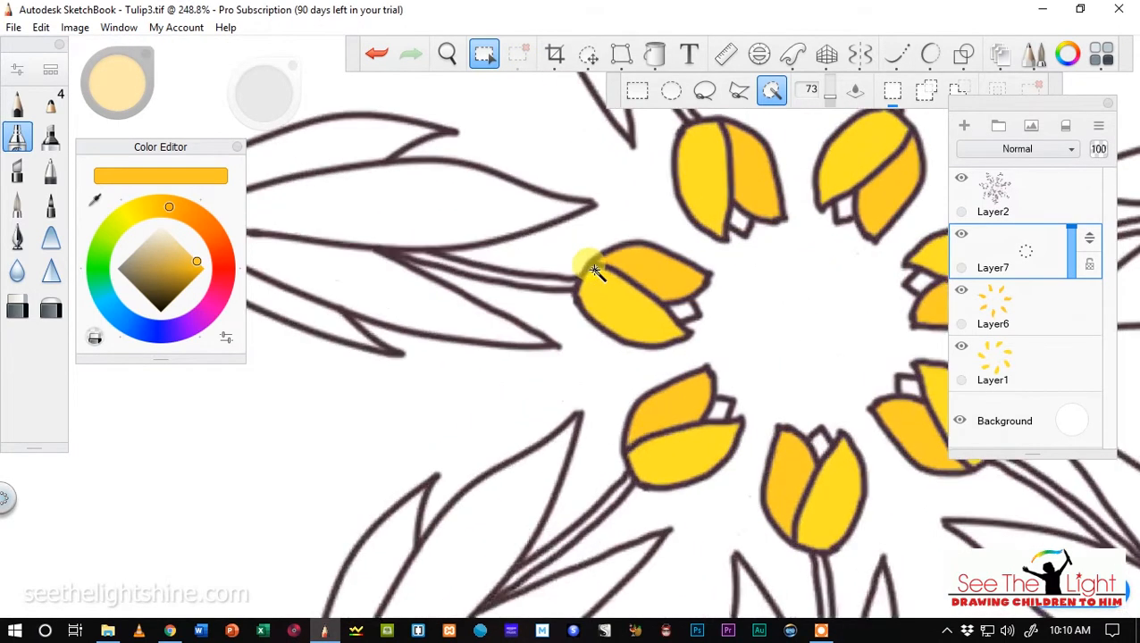
pyautogui.click(1054, 201)
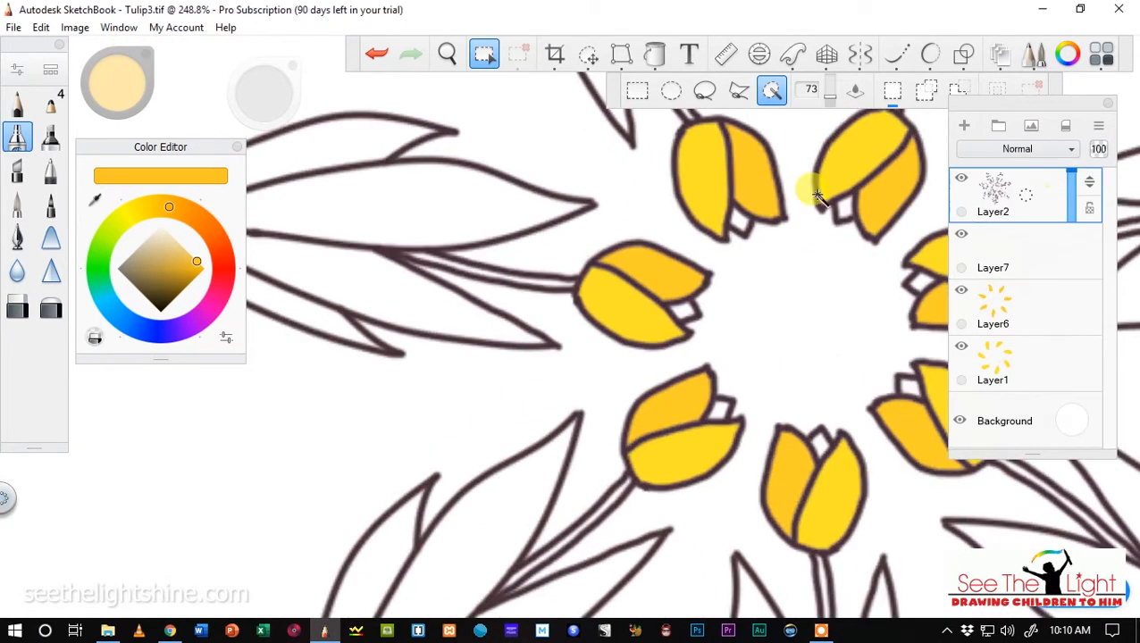
pyautogui.keyDown('shift'); pyautogui.click(737, 220); pyautogui.keyUp('shift')
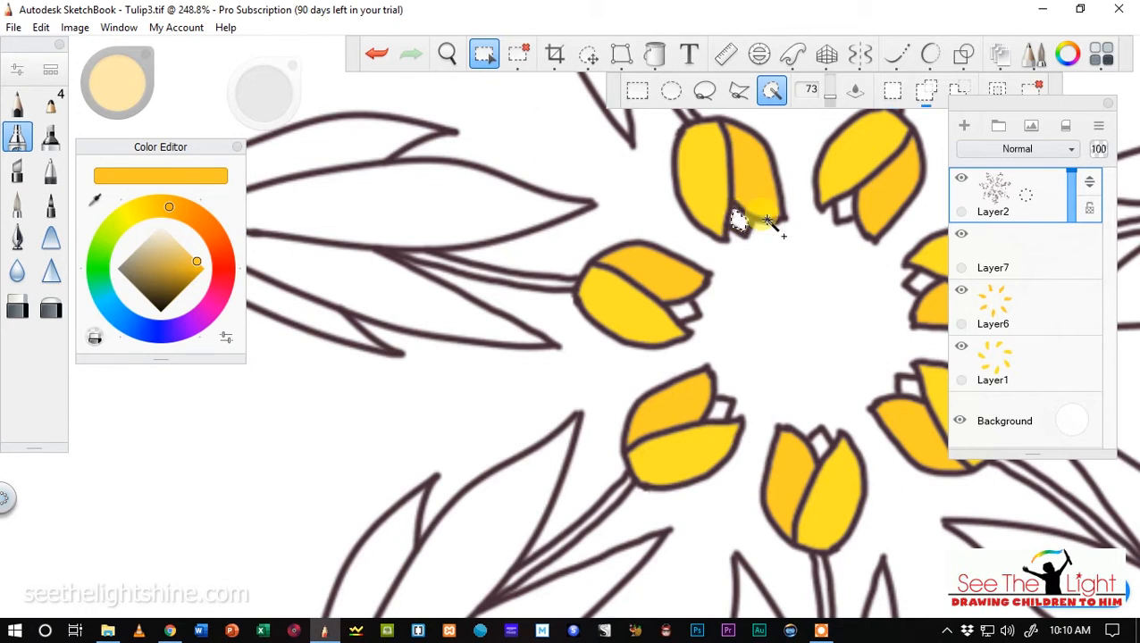
pyautogui.keyDown('shift'); pyautogui.click(843, 209); pyautogui.keyUp('shift')
pyautogui.keyDown('shift'); pyautogui.click(920, 282); pyautogui.keyUp('shift')
pyautogui.keyDown('shift'); pyautogui.click(907, 386); pyautogui.keyUp('shift')
pyautogui.keyDown('shift'); pyautogui.click(817, 442); pyautogui.keyUp('shift')
pyautogui.keyDown('shift'); pyautogui.click(720, 409); pyautogui.keyUp('shift')
pyautogui.keyDown('shift'); pyautogui.click(681, 317); pyautogui.keyUp('shift')
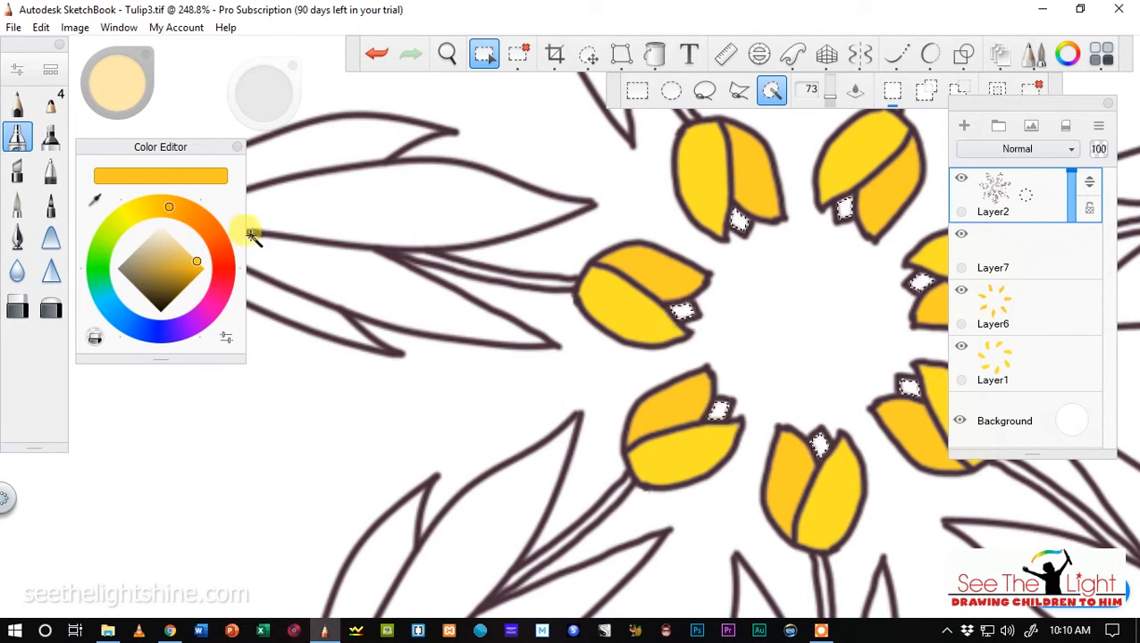
# Flood fill the selected inner petals with solid orange-yellow on Layer7 and clear the selection.
pyautogui.click(656, 56)
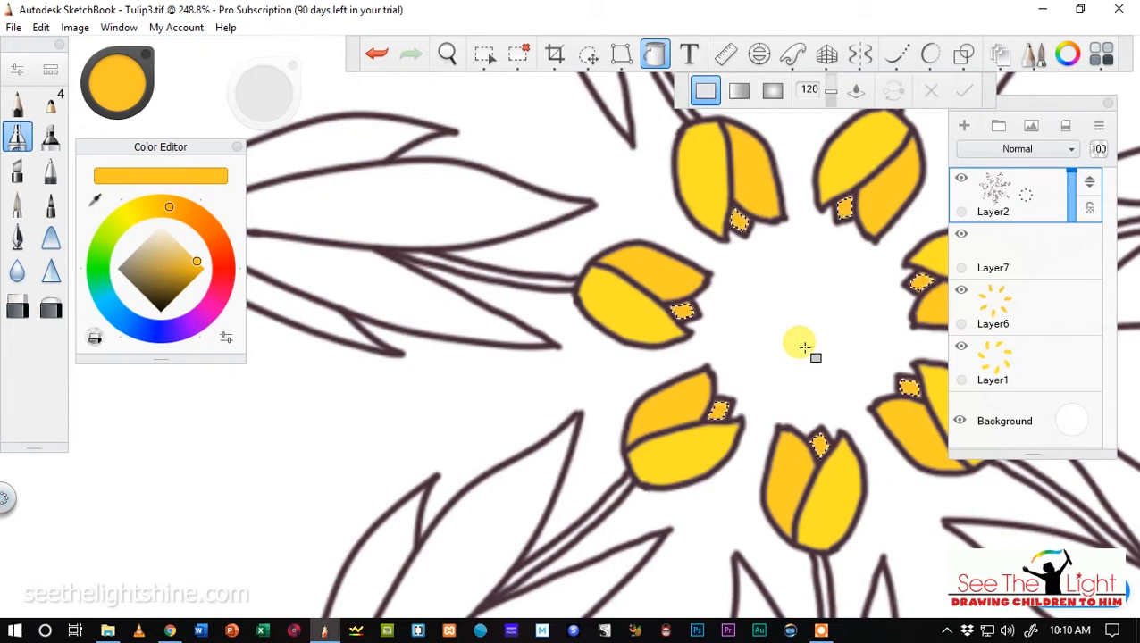
pyautogui.click(518, 55)
pyautogui.scroll(-8, 499, 190)
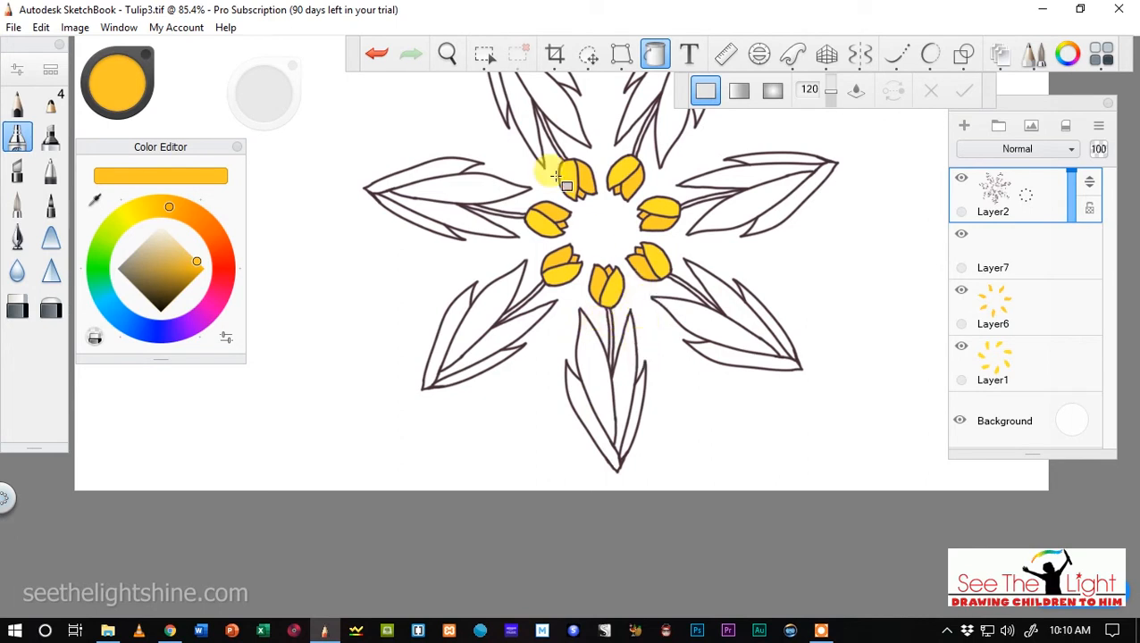
pyautogui.click(449, 54)
pyautogui.moveTo(571, 250); pyautogui.dragTo(614, 195)
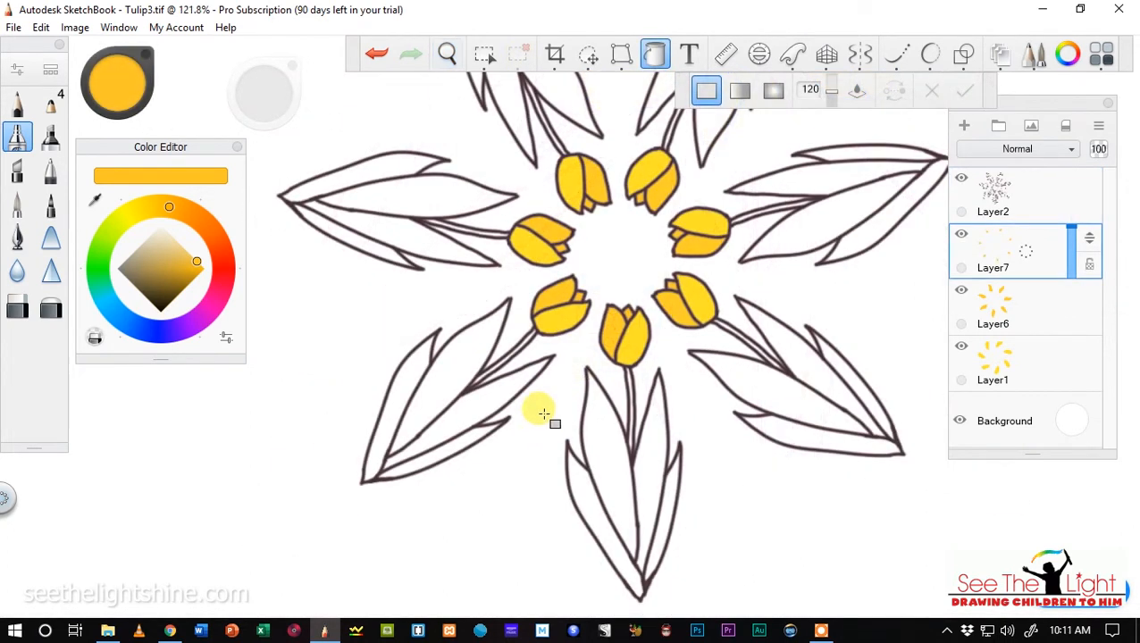
# Change the colour to a slightly muted yellow-green and add a new layer above Layer7 for the stems.
pyautogui.click(447, 54)
pyautogui.moveTo(530, 471); pyautogui.dragTo(526, 346)
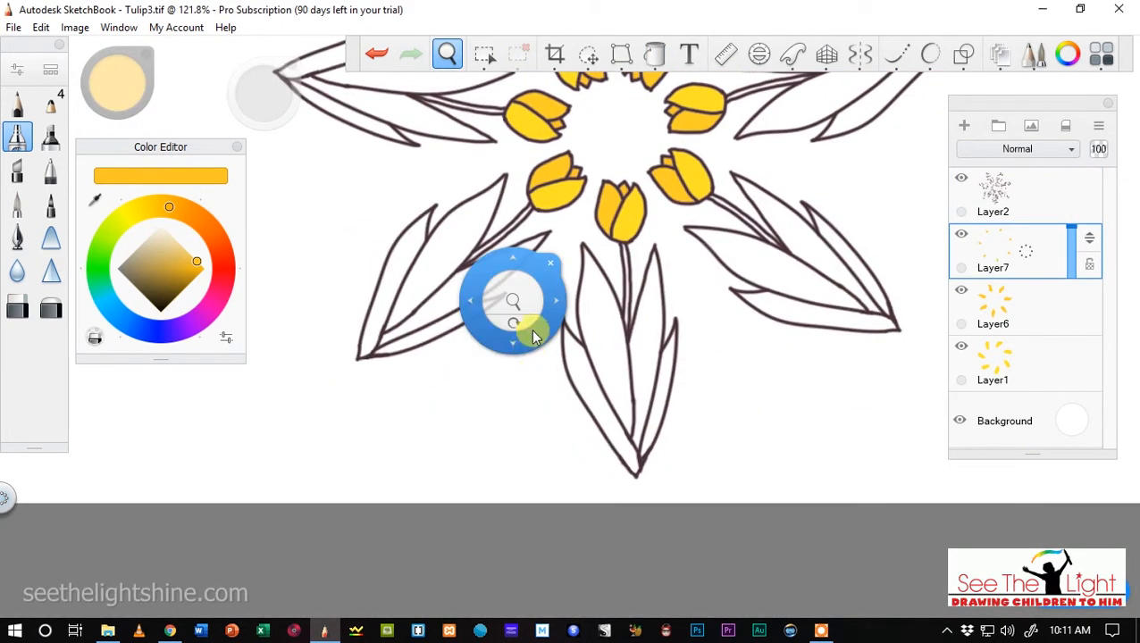
pyautogui.scroll(3, 607, 309)
pyautogui.moveTo(593, 263); pyautogui.dragTo(132, 200)
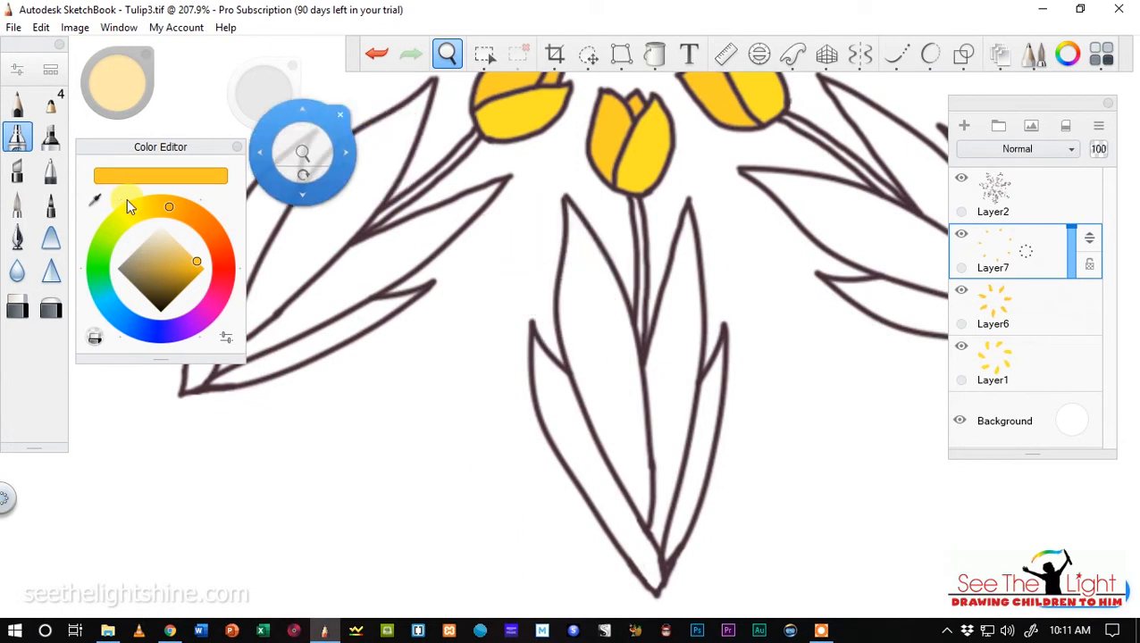
pyautogui.click(106, 233)
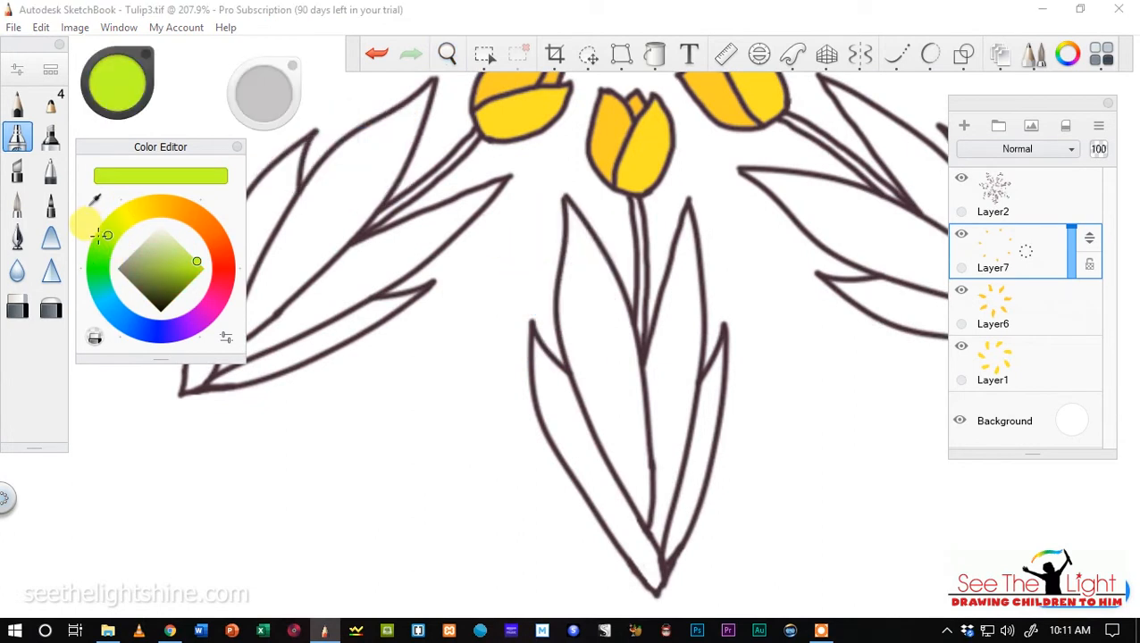
pyautogui.click(100, 245)
pyautogui.click(191, 268)
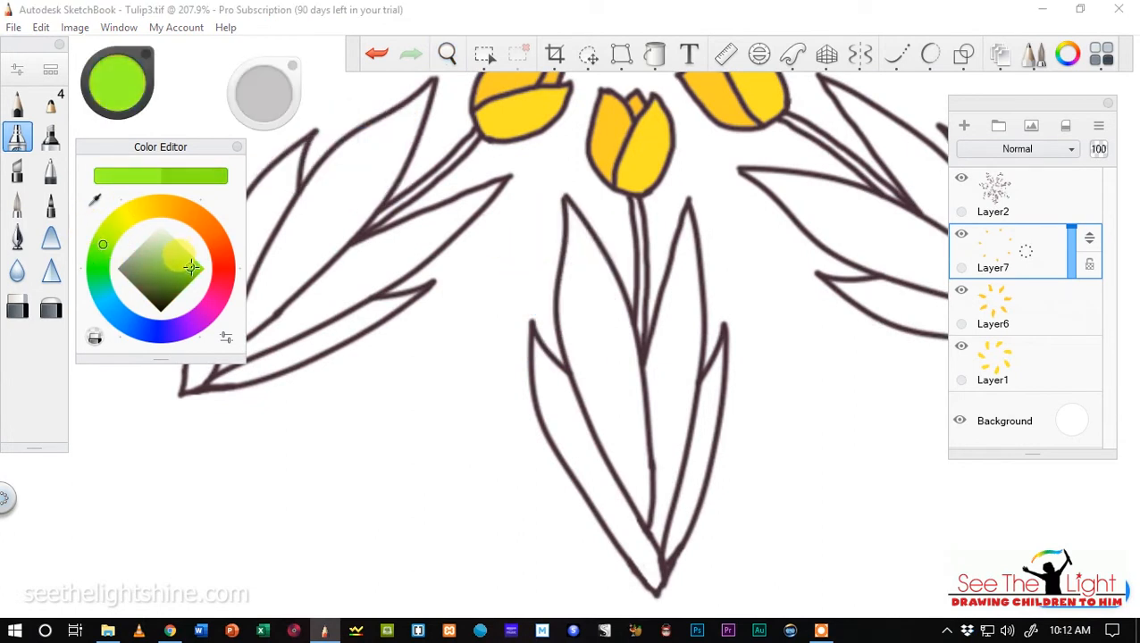
pyautogui.click(653, 55)
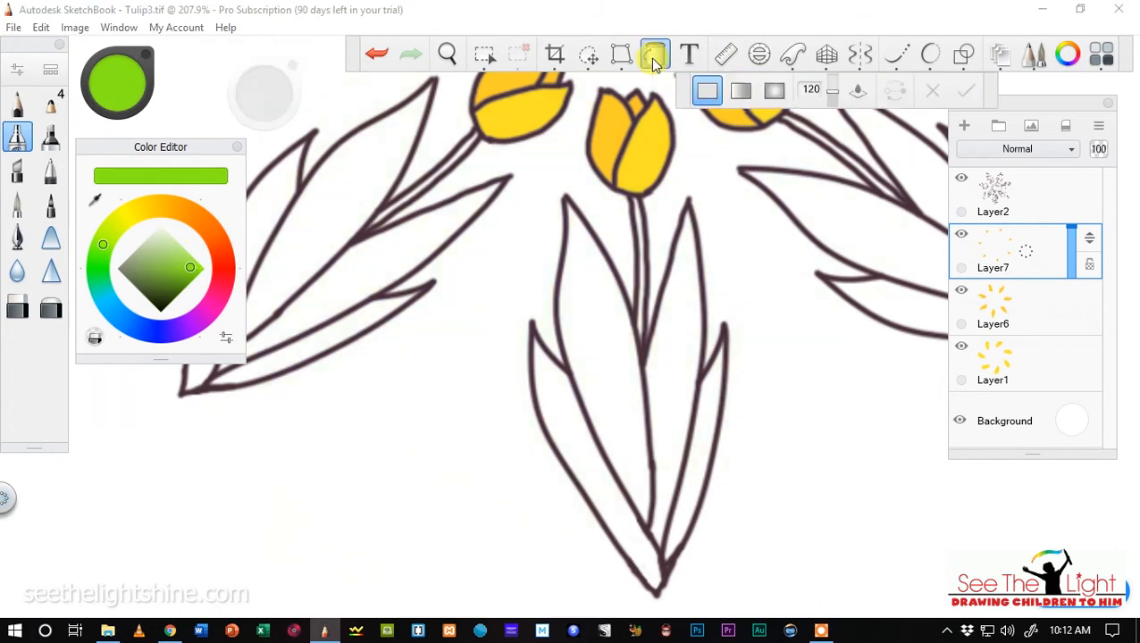
pyautogui.click(965, 126)
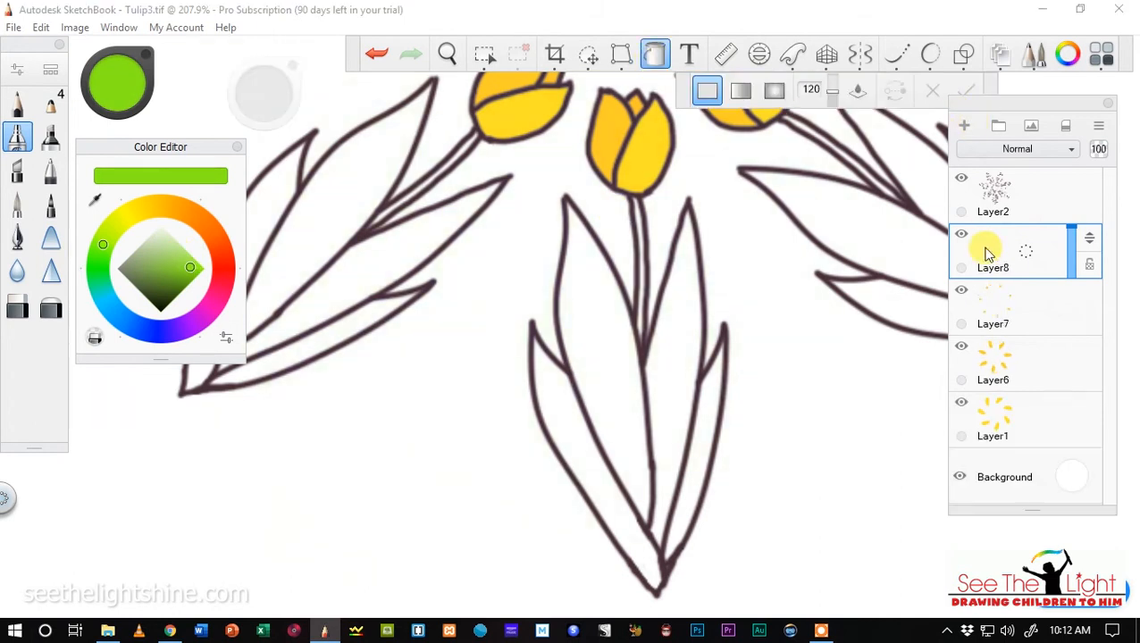
# Select the stems of all seven tulips on Layer2 with the Magic Wand.
pyautogui.click(1012, 191)
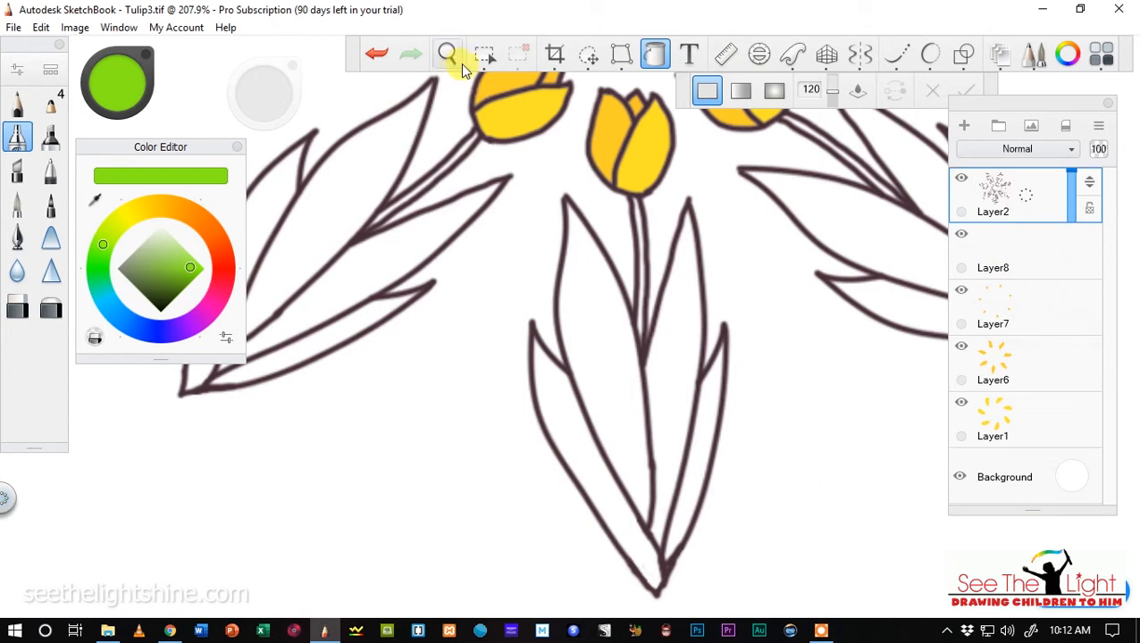
pyautogui.click(484, 54)
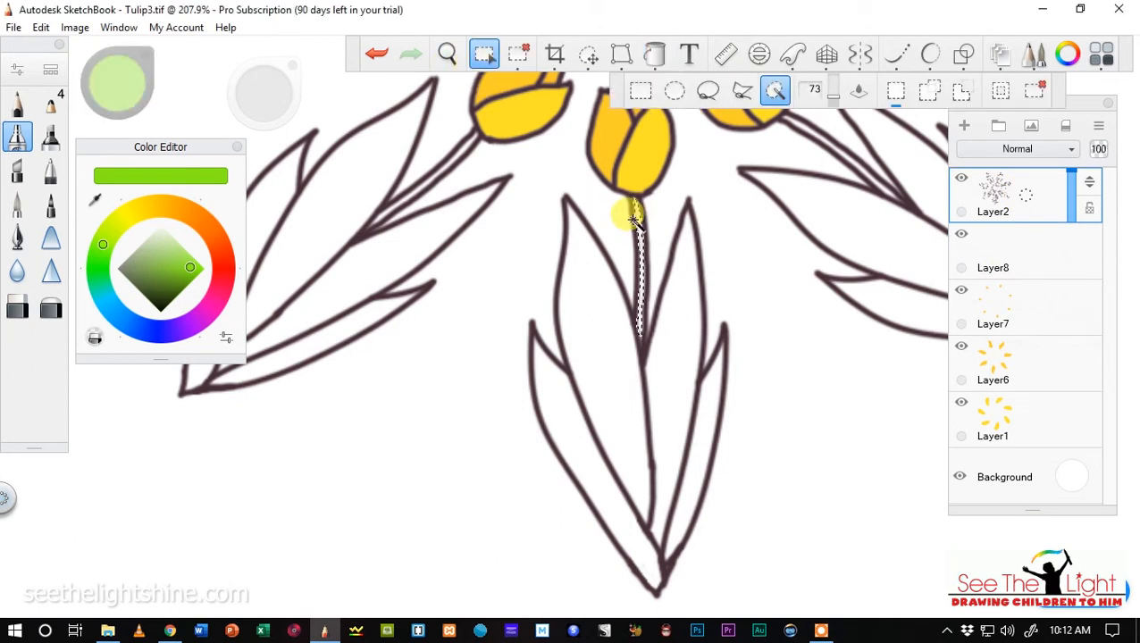
pyautogui.scroll(-4, 632, 219)
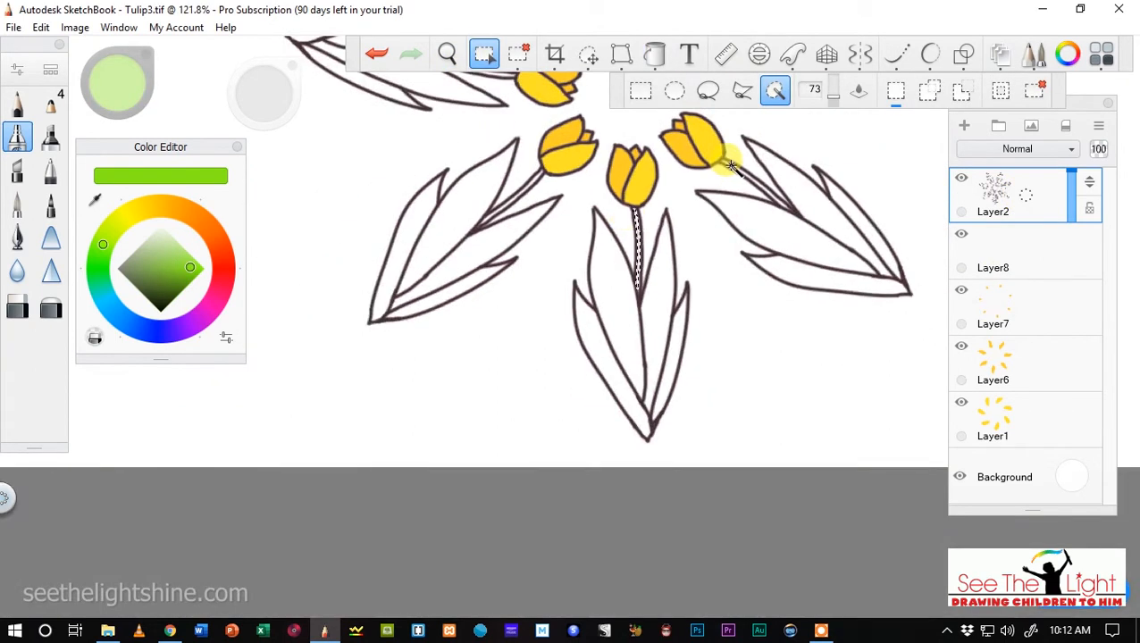
pyautogui.click(522, 175)
pyautogui.scroll(-4, 554, 180)
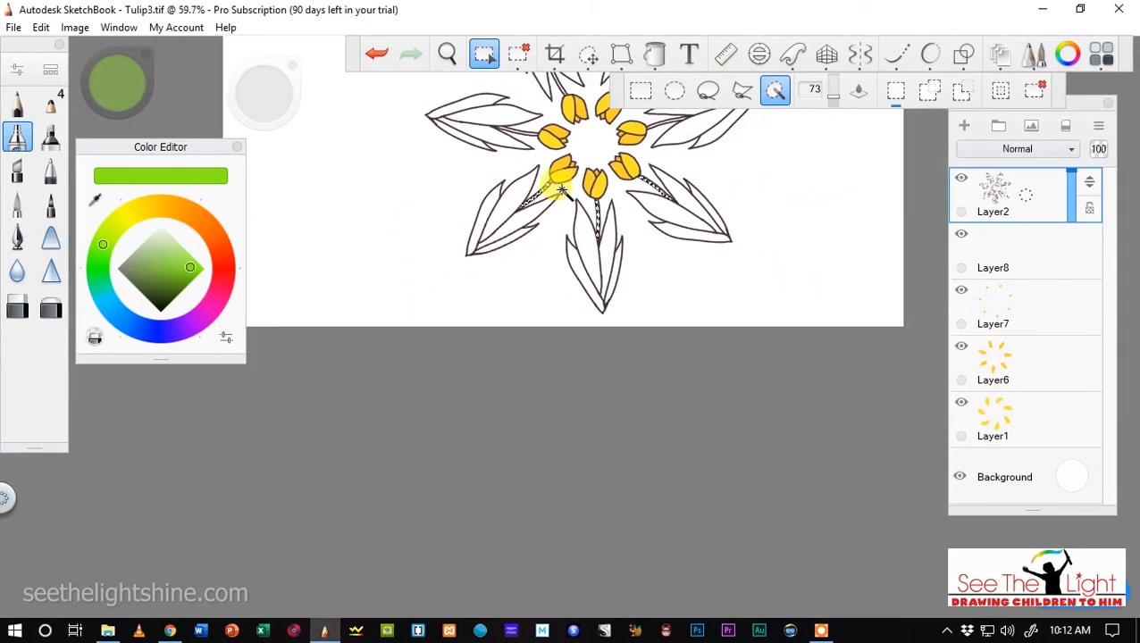
pyautogui.click(444, 57)
pyautogui.moveTo(401, 158); pyautogui.dragTo(394, 291)
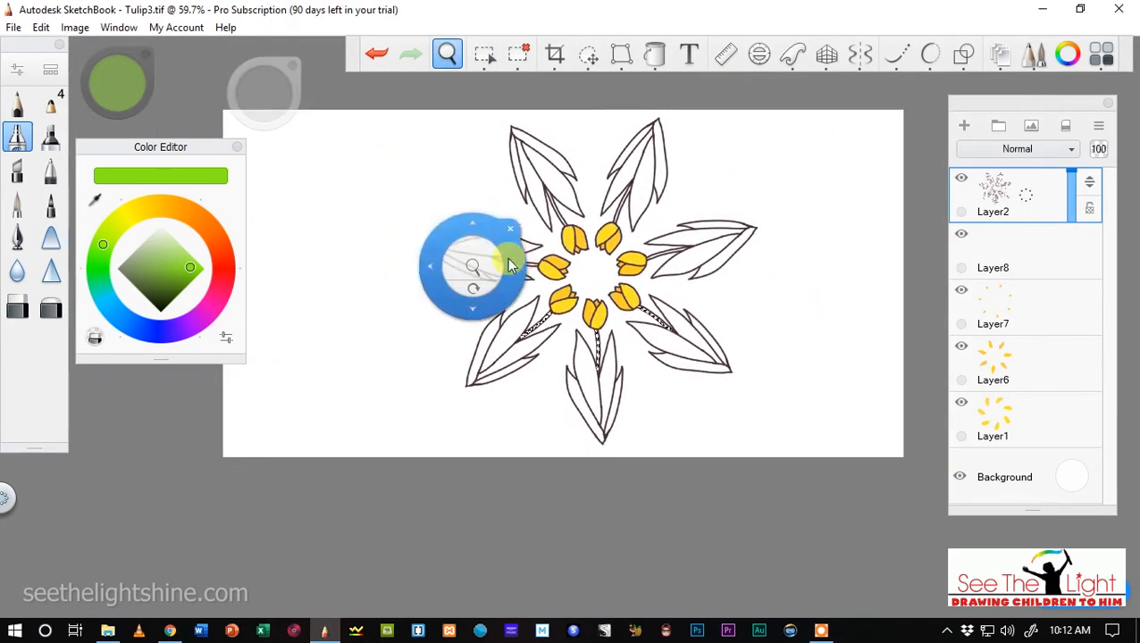
pyautogui.click(483, 56)
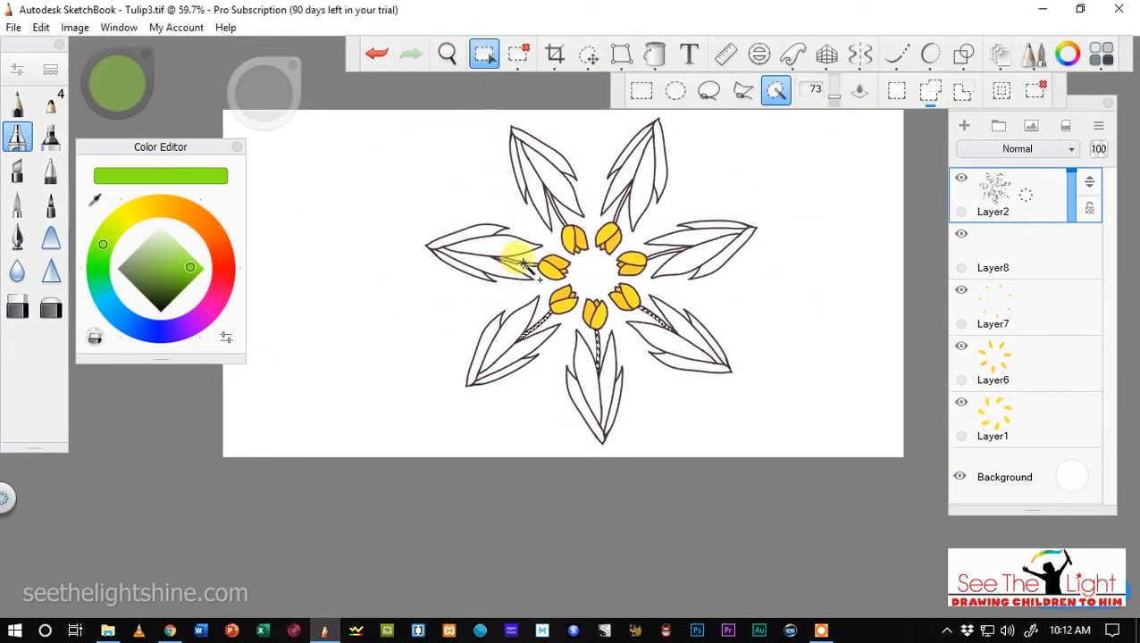
pyautogui.scroll(4, 509, 259)
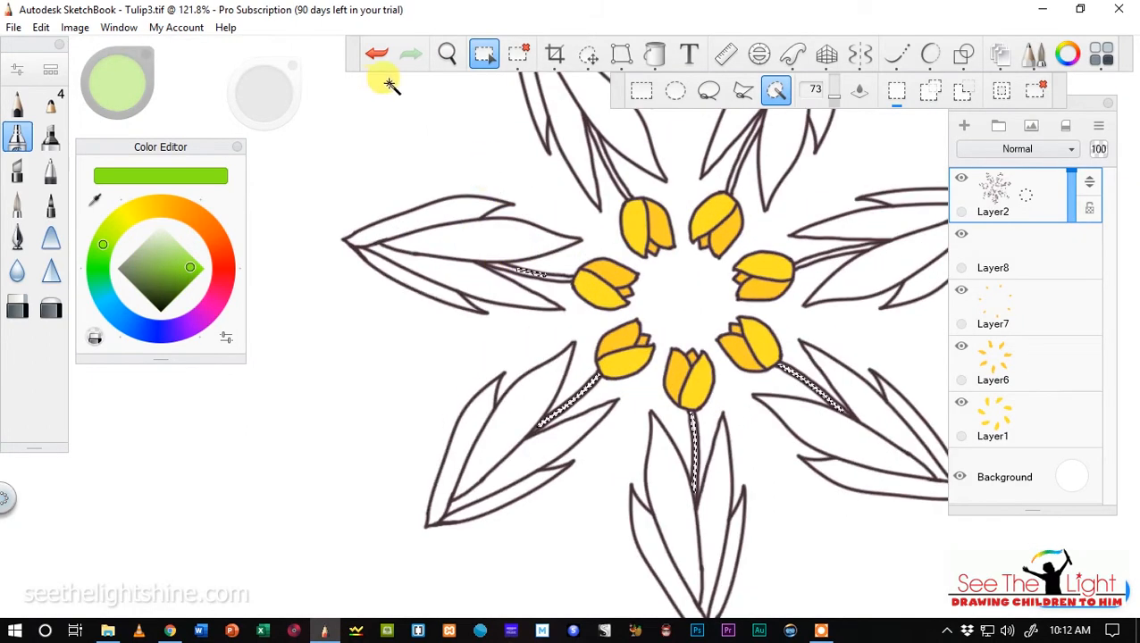
pyautogui.click(511, 268)
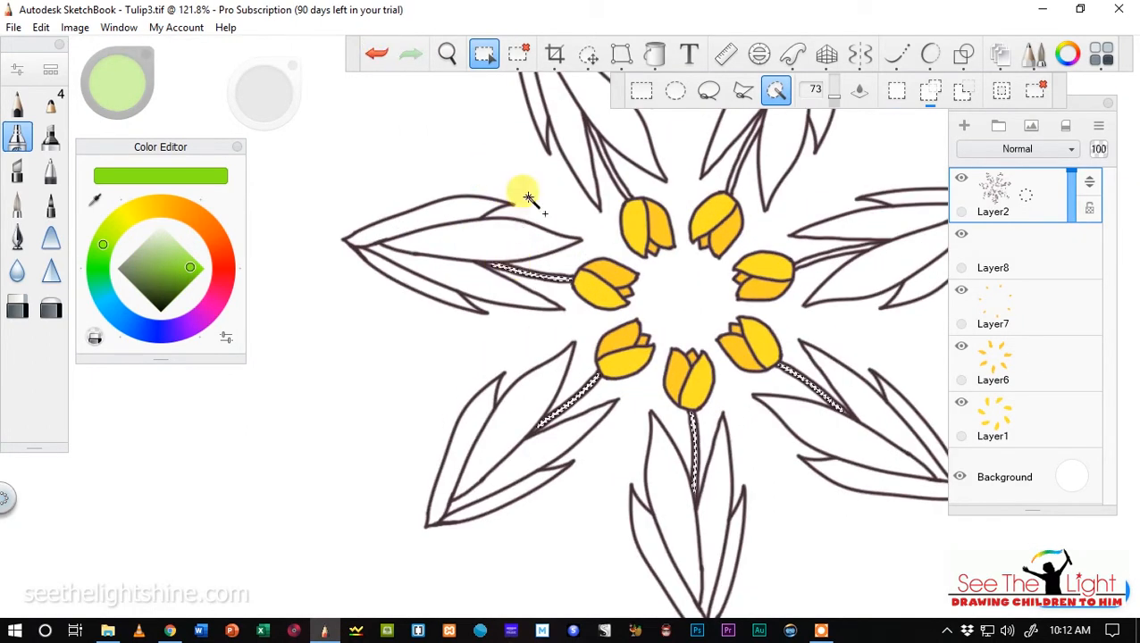
pyautogui.click(603, 157)
pyautogui.click(737, 166)
pyautogui.click(829, 251)
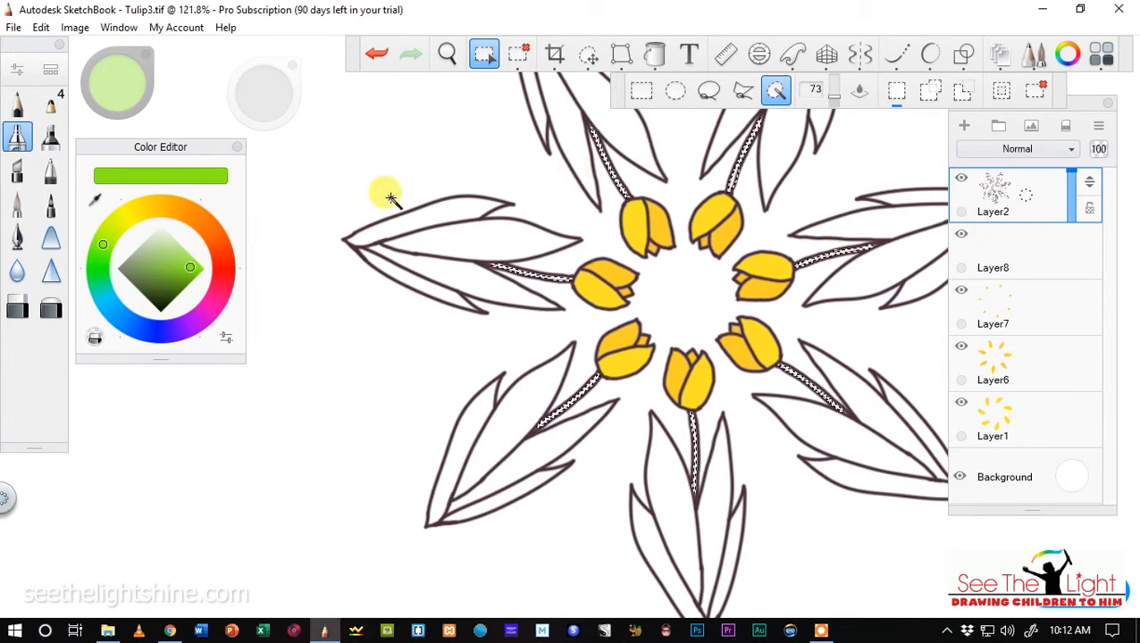
# Flood fill the selected stems with solid yellow-green on Layer8.
pyautogui.scroll(5, 590, 255)
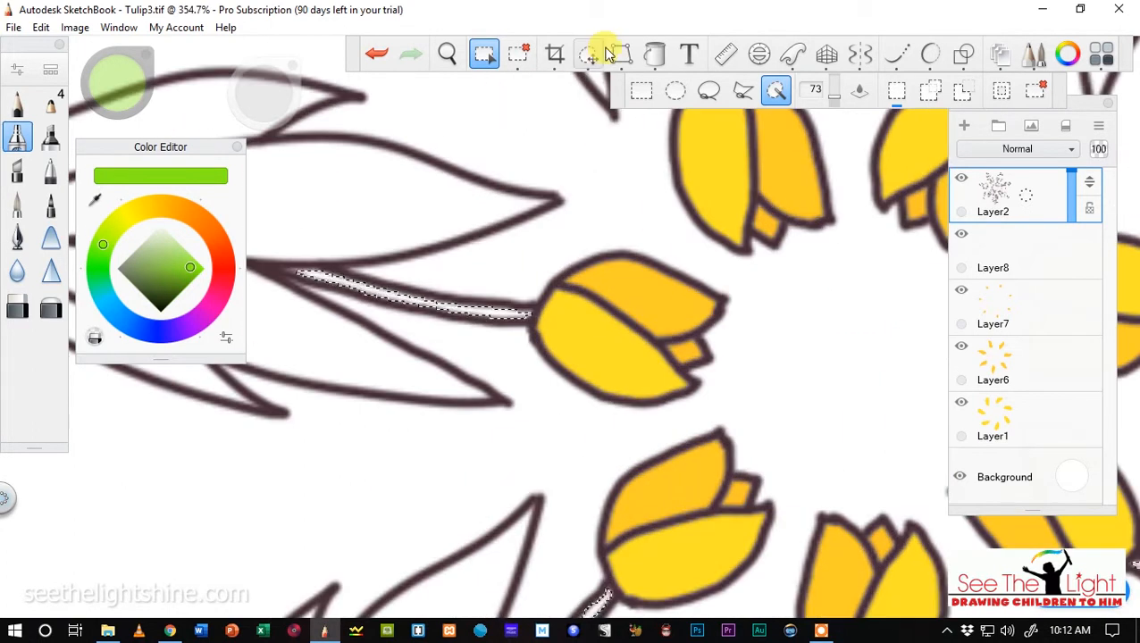
pyautogui.click(666, 57)
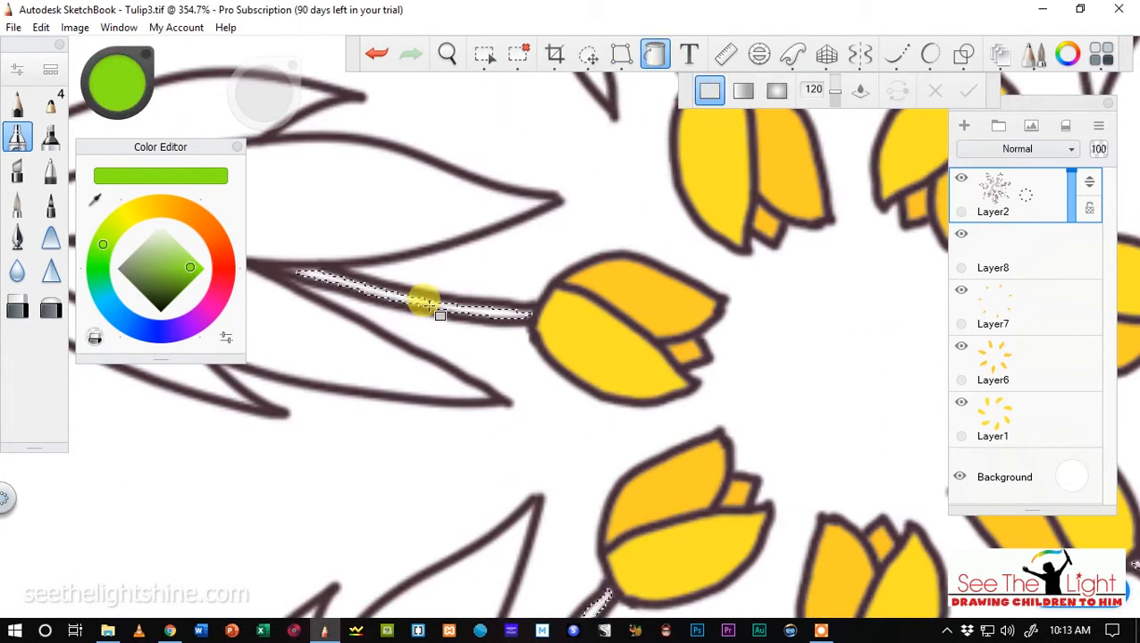
pyautogui.click(991, 246)
pyautogui.click(386, 298)
pyautogui.scroll(-6, 470, 272)
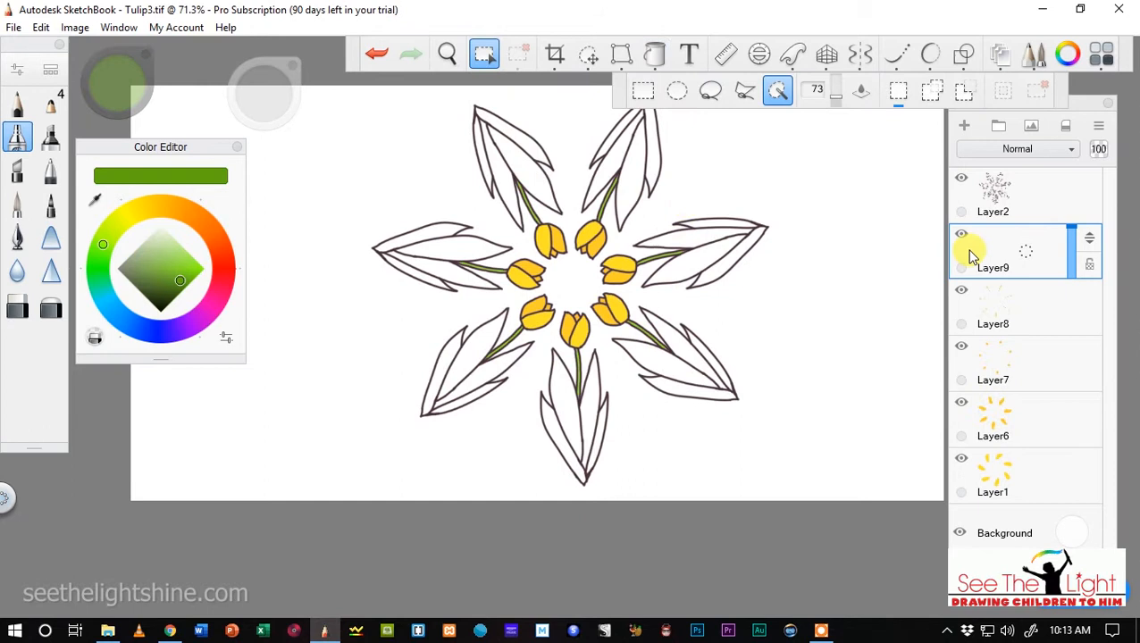
# Select the larger front leaf of all seven tulips on Layer2 with the Magic Wand.
pyautogui.click(1009, 192)
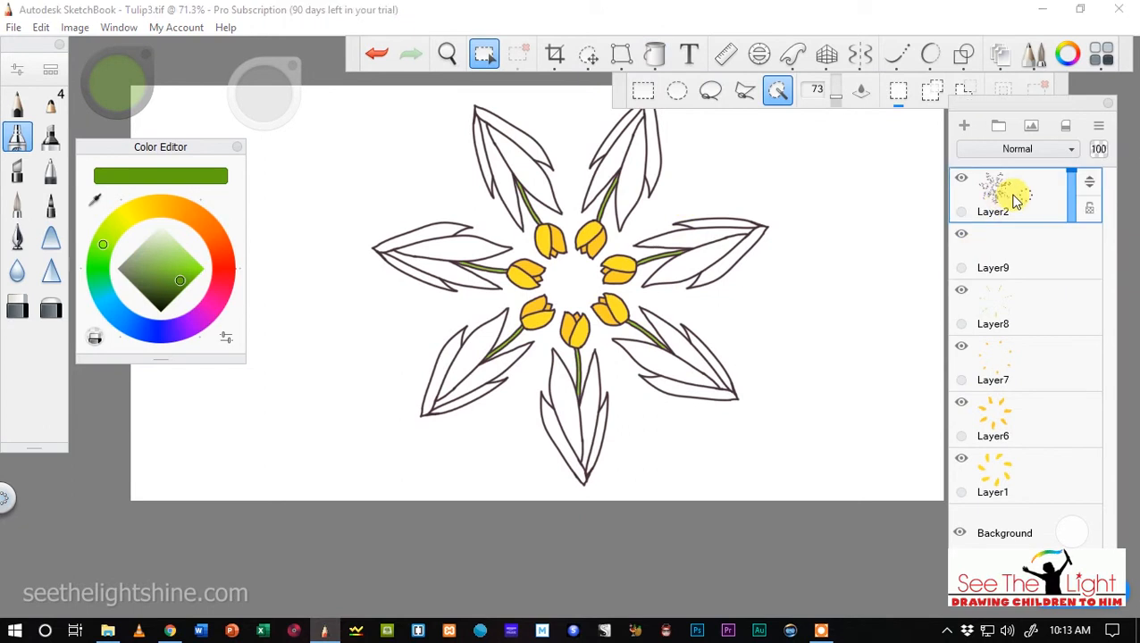
pyautogui.keyDown('shift'); pyautogui.click(517, 161); pyautogui.keyUp('shift')
pyautogui.keyDown('shift'); pyautogui.click(625, 183); pyautogui.keyUp('shift')
pyautogui.keyDown('shift'); pyautogui.click(677, 265); pyautogui.keyUp('shift')
pyautogui.keyDown('shift'); pyautogui.click(649, 360); pyautogui.keyUp('shift')
pyautogui.keyDown('shift'); pyautogui.click(547, 391); pyautogui.keyUp('shift')
pyautogui.keyDown('shift'); pyautogui.click(472, 353); pyautogui.keyUp('shift')
pyautogui.keyDown('shift'); pyautogui.click(447, 246); pyautogui.keyUp('shift')
pyautogui.keyDown('shift'); pyautogui.click(495, 142); pyautogui.keyUp('shift')
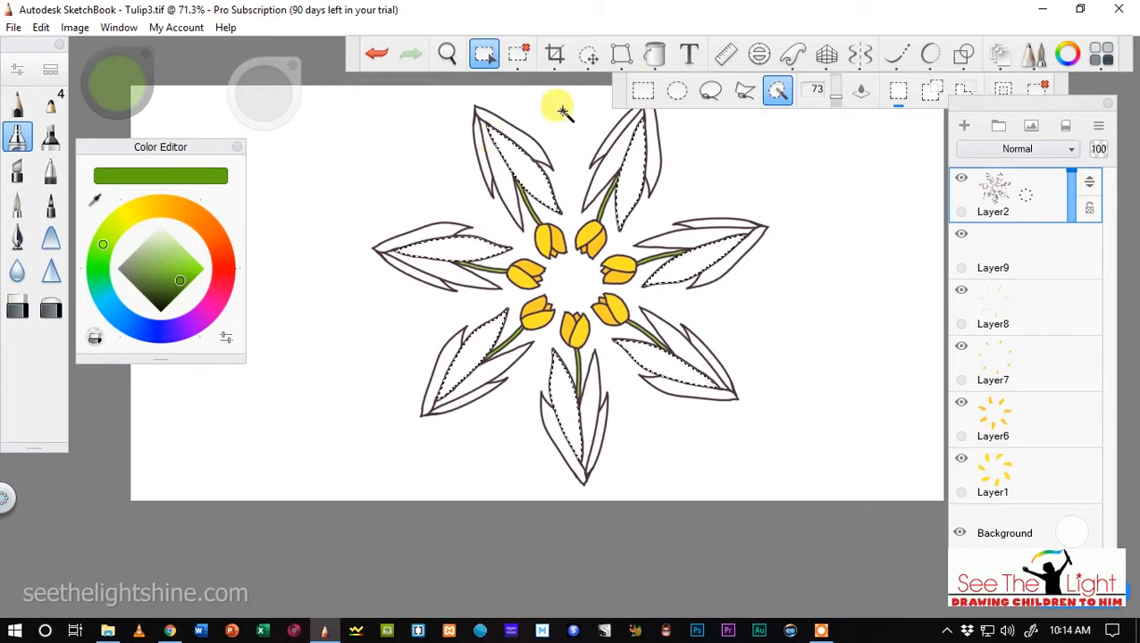
# Try to flood fill the selected larger leaves with solid green on Layer2 and clear the selection.
pyautogui.click(655, 56)
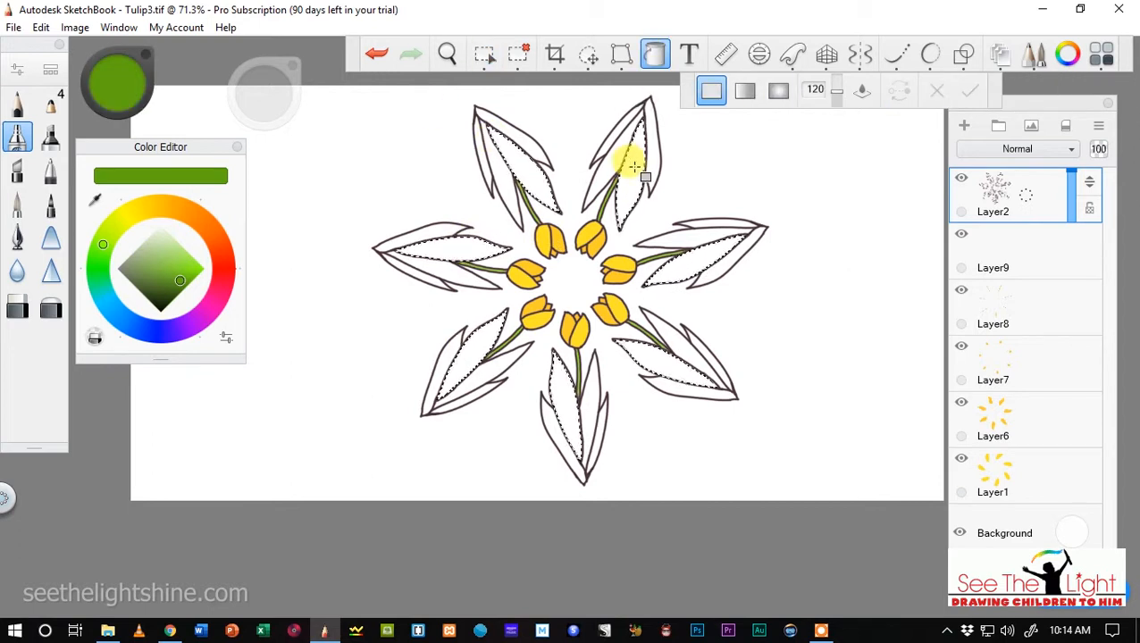
pyautogui.click(518, 53)
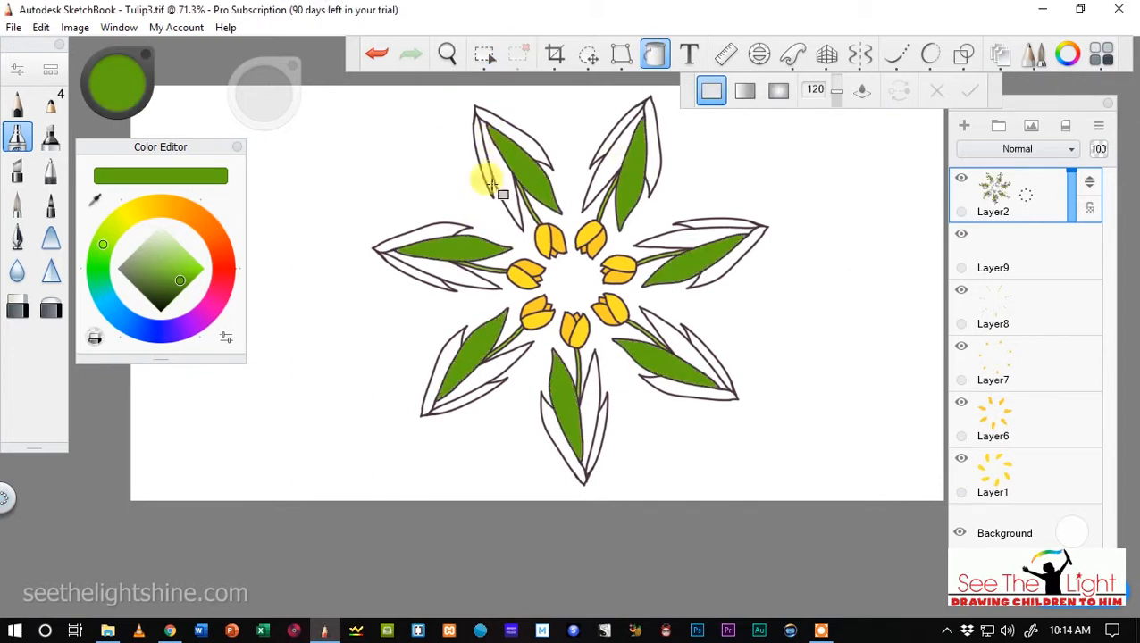
# Undo the deselection and leaf fill on Layer2, and flood fill the selected leaves with a darker solid green on Layer9.
pyautogui.click(180, 287)
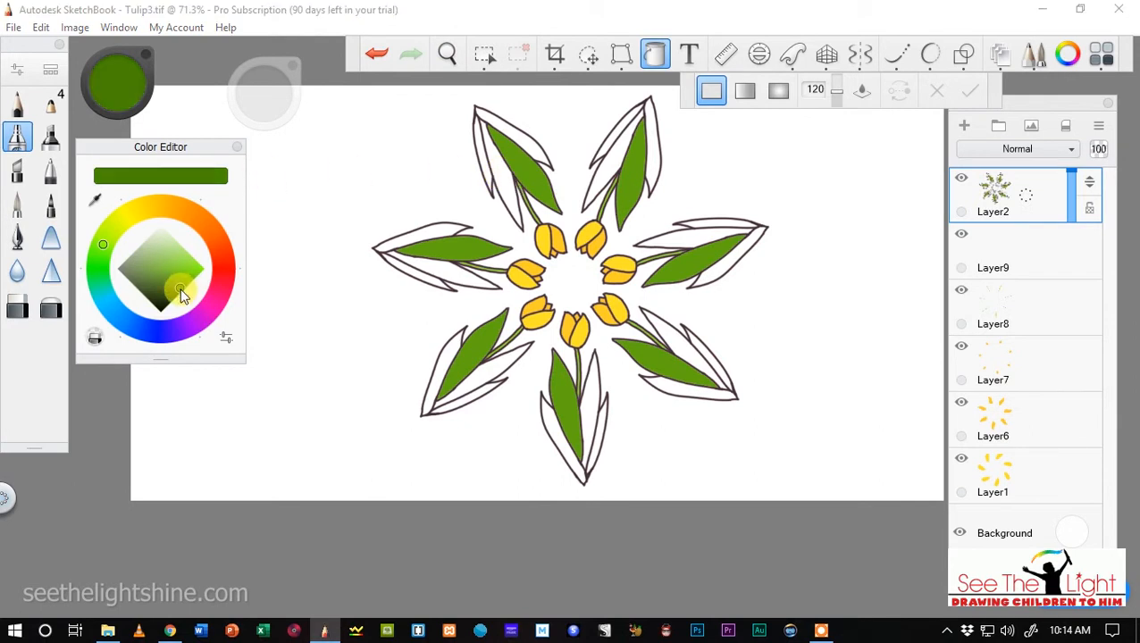
pyautogui.click(376, 55)
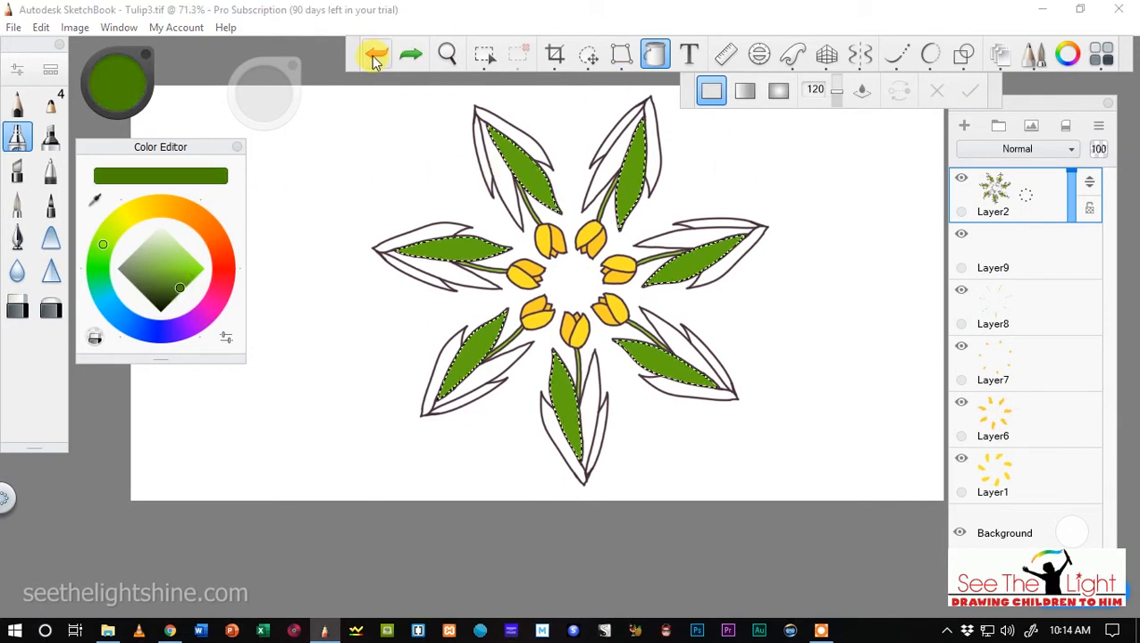
pyautogui.click(376, 55)
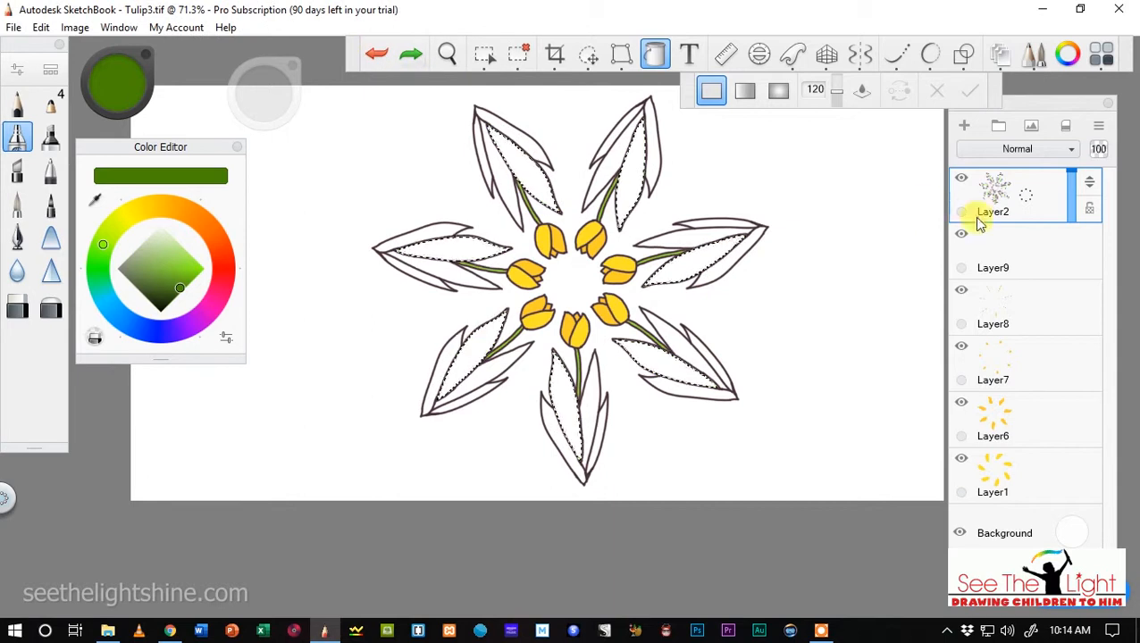
pyautogui.click(1010, 247)
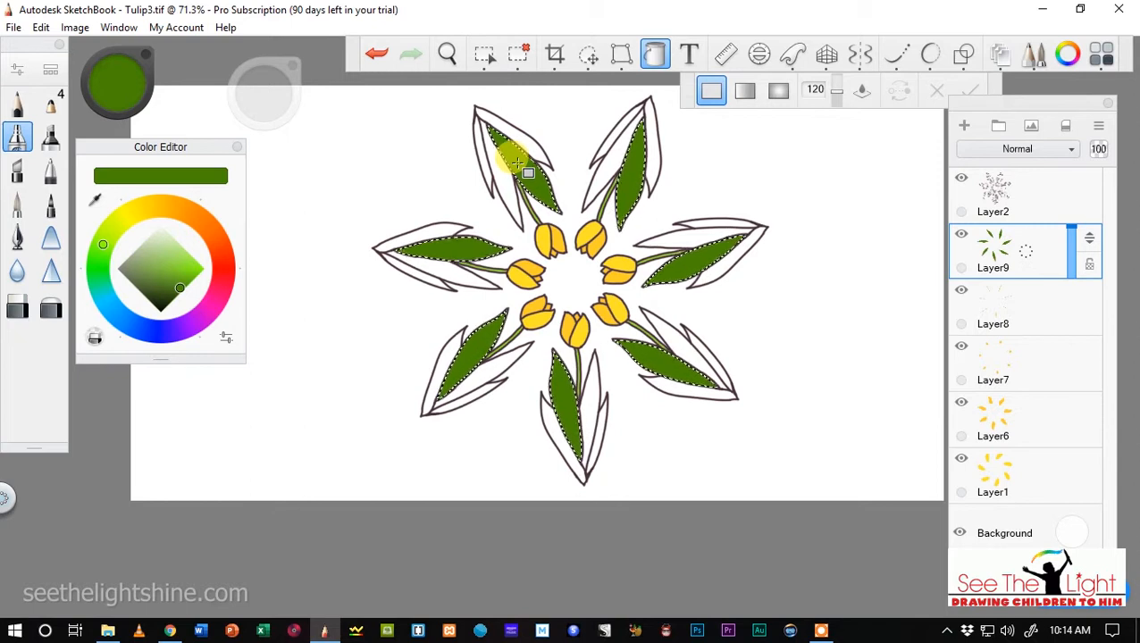
# Change the colour to a more muted dark green, clear the selection and add a new layer above Layer9.
pyautogui.click(166, 288)
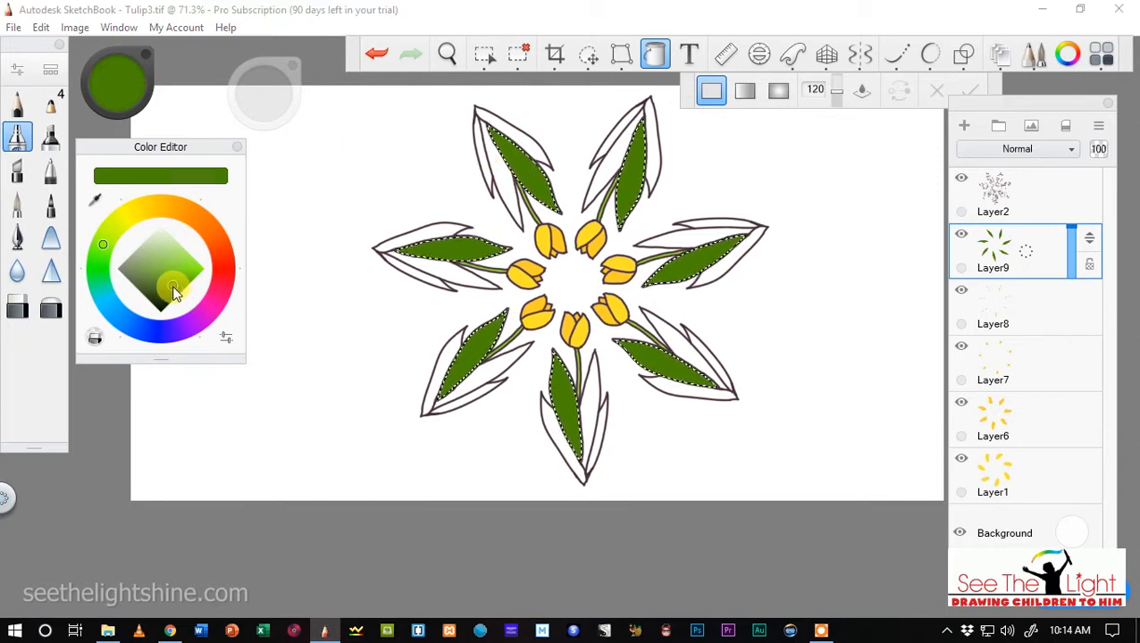
pyautogui.click(164, 287)
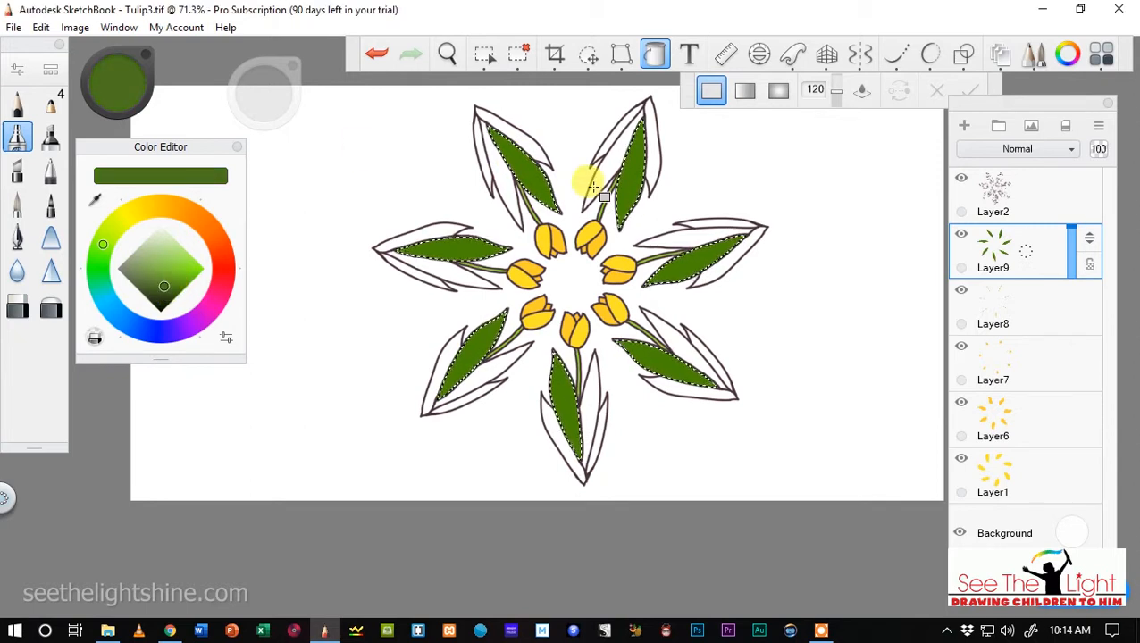
pyautogui.click(516, 54)
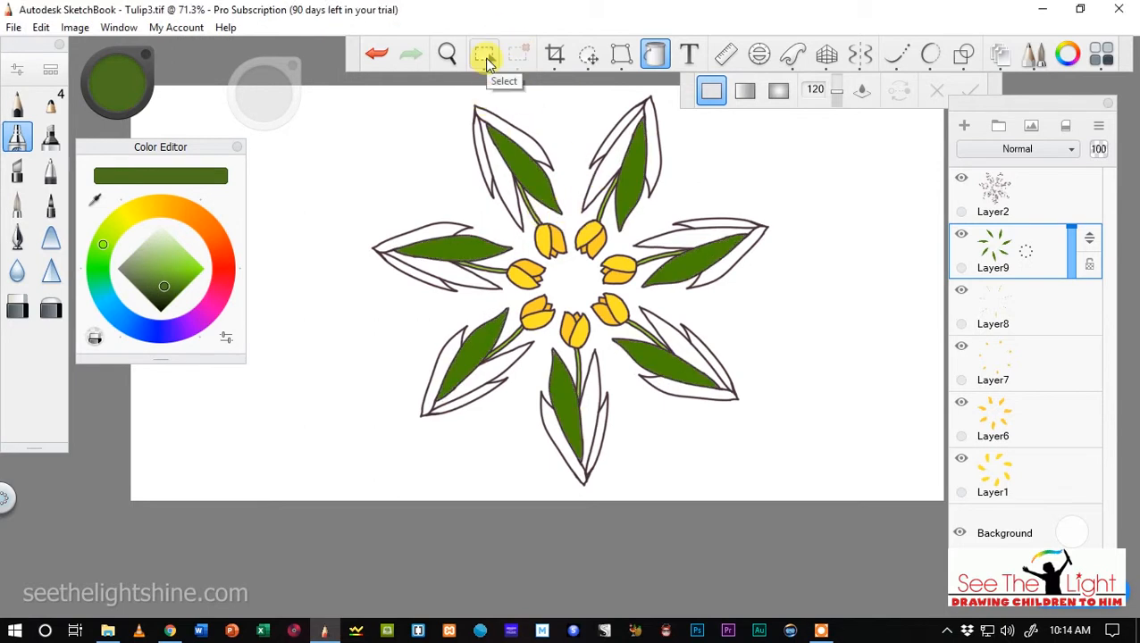
pyautogui.click(483, 54)
pyautogui.click(963, 128)
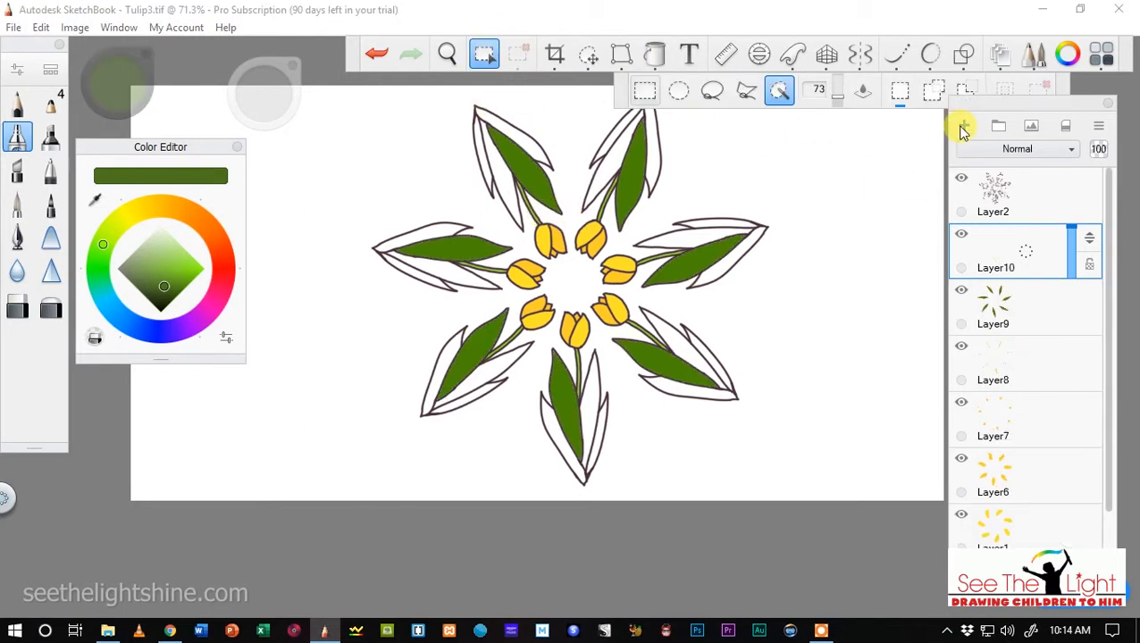
# Select the narrower front leaf on the other side of each tulip's stem on Layer2 with the Magic Wand.
pyautogui.click(1012, 204)
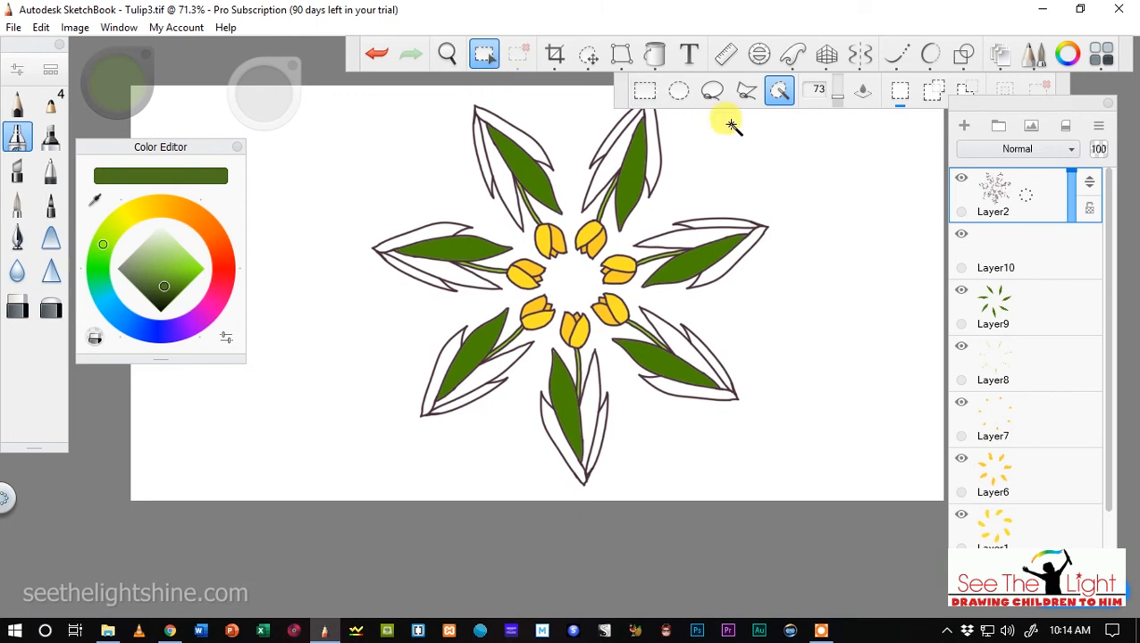
pyautogui.click(498, 183)
pyautogui.keyDown('shift'); pyautogui.click(603, 171); pyautogui.keyUp('shift')
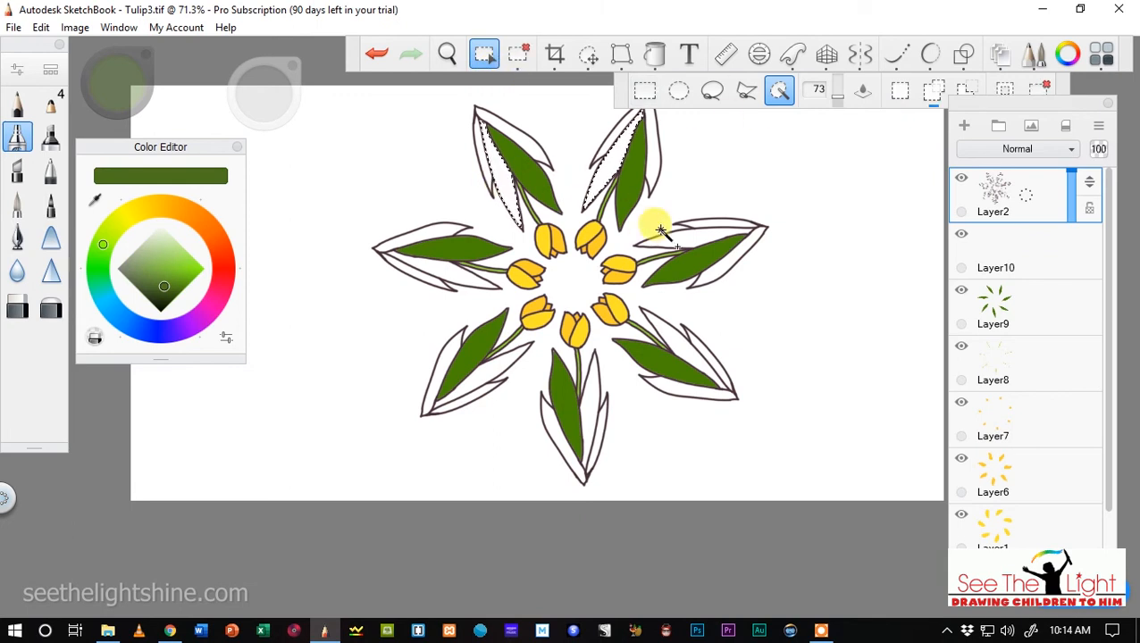
pyautogui.keyDown('shift'); pyautogui.click(497, 384); pyautogui.keyUp('shift')
pyautogui.keyDown('shift'); pyautogui.click(429, 268); pyautogui.keyUp('shift')
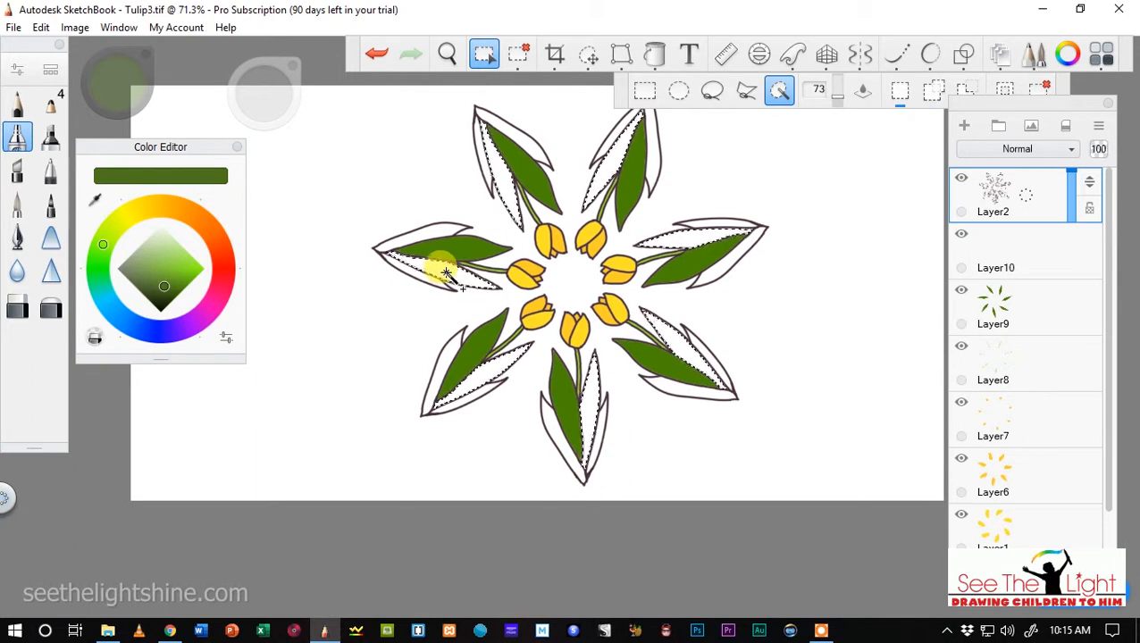
# Flood fill the selected narrower leaves with solid muted dark green on Layer10.
pyautogui.click(982, 252)
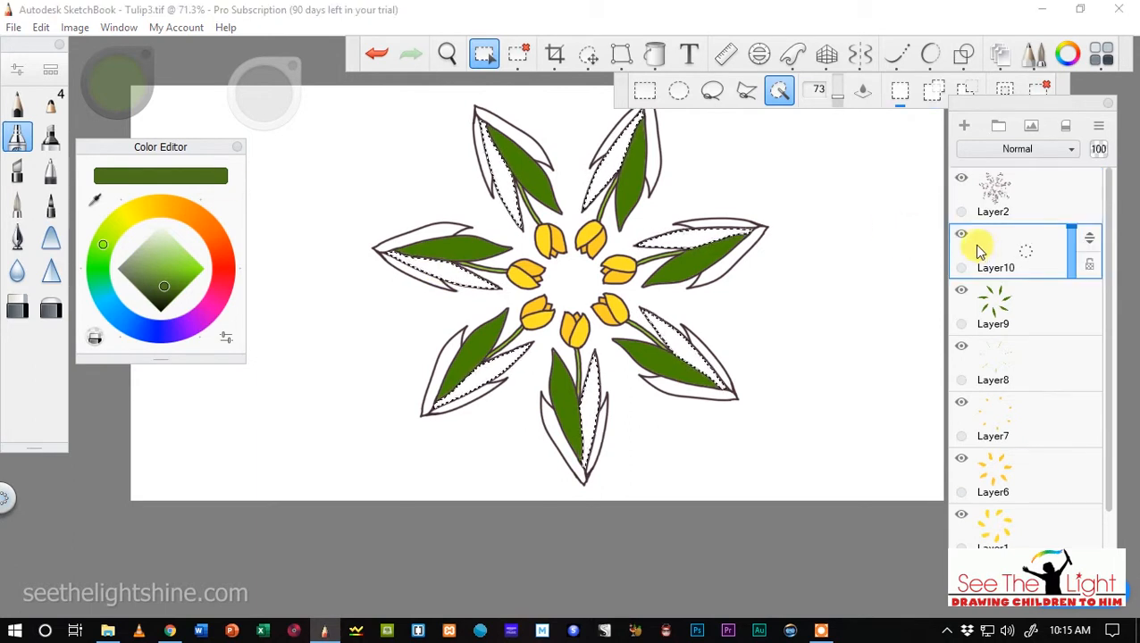
pyautogui.click(654, 54)
pyautogui.click(505, 170)
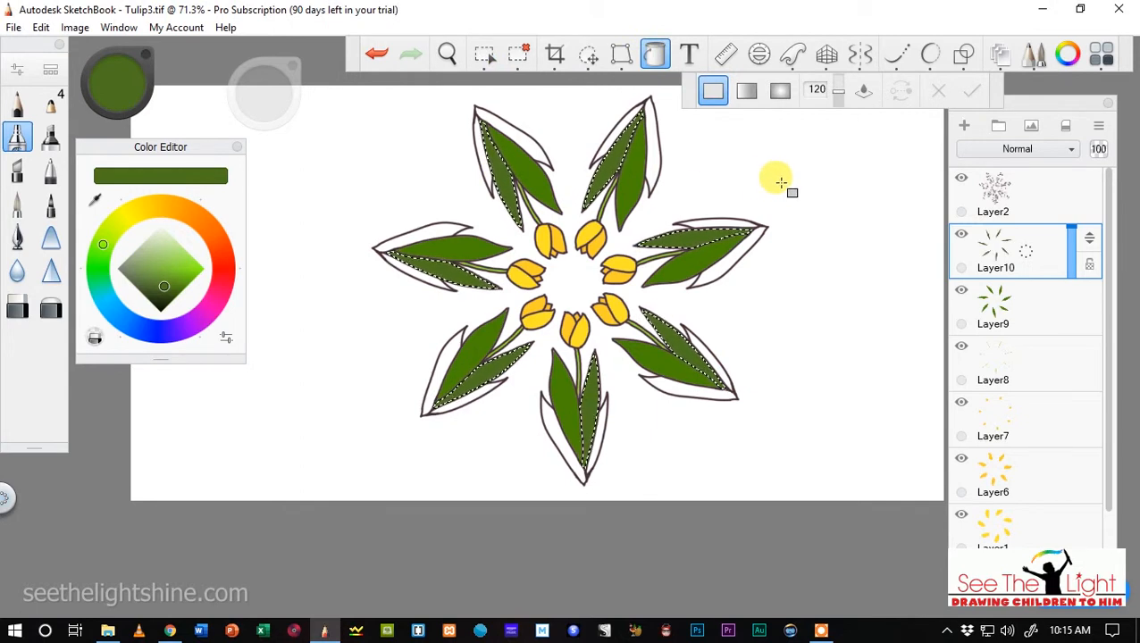
# Clear the selection, change the colour to a brighter, more saturated green and add a new layer above Layer10.
pyautogui.click(520, 57)
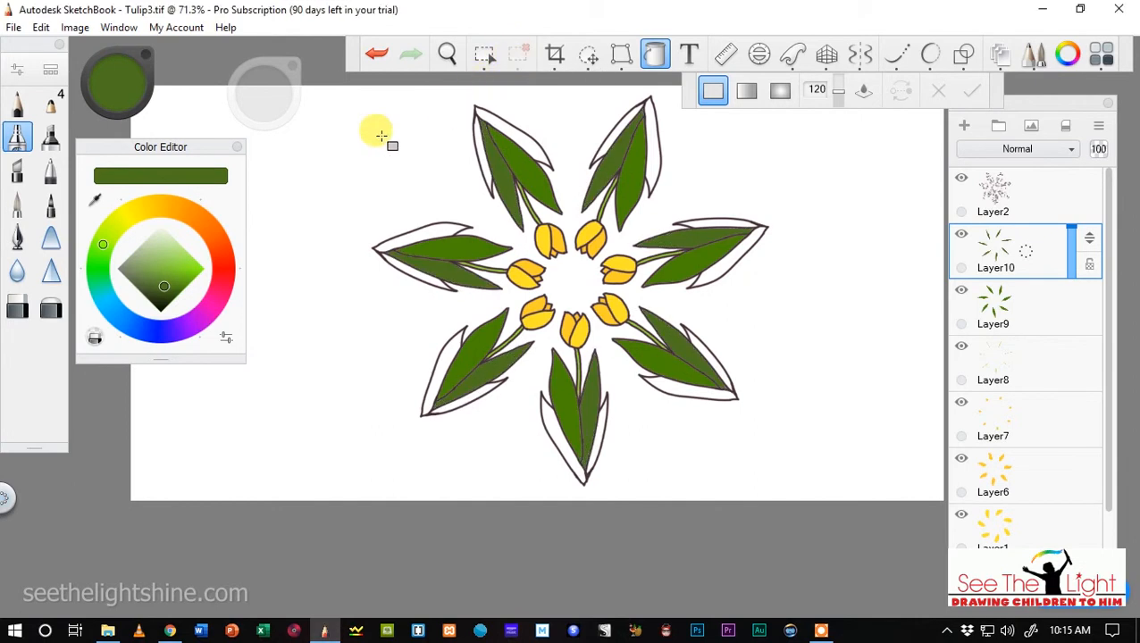
pyautogui.moveTo(165, 286); pyautogui.dragTo(190, 278)
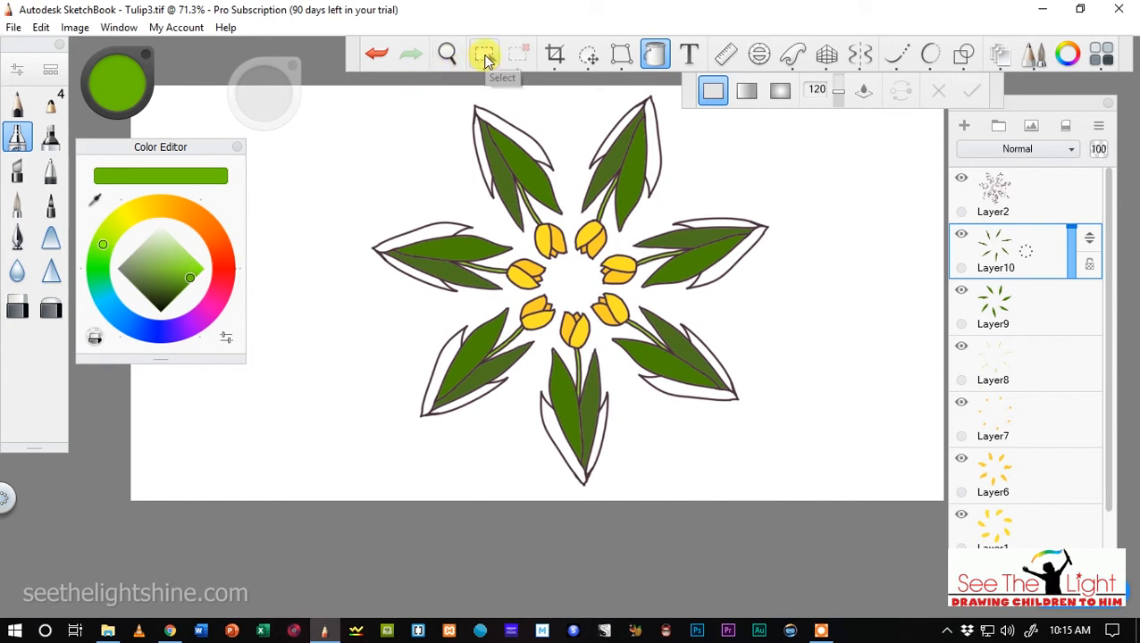
pyautogui.click(964, 126)
# Select the outer leaf strip behind the larger front leaf of all seven tulips on Layer2 with the Magic Wand.
pyautogui.click(1052, 198)
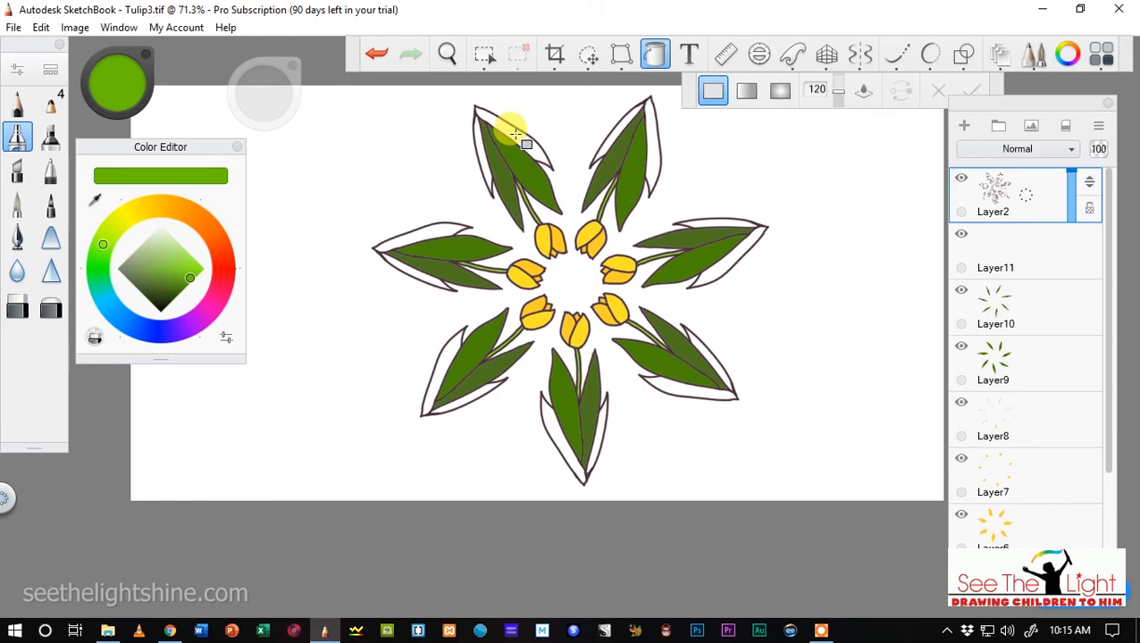
pyautogui.click(483, 55)
pyautogui.click(522, 134)
pyautogui.click(643, 157)
pyautogui.click(709, 250)
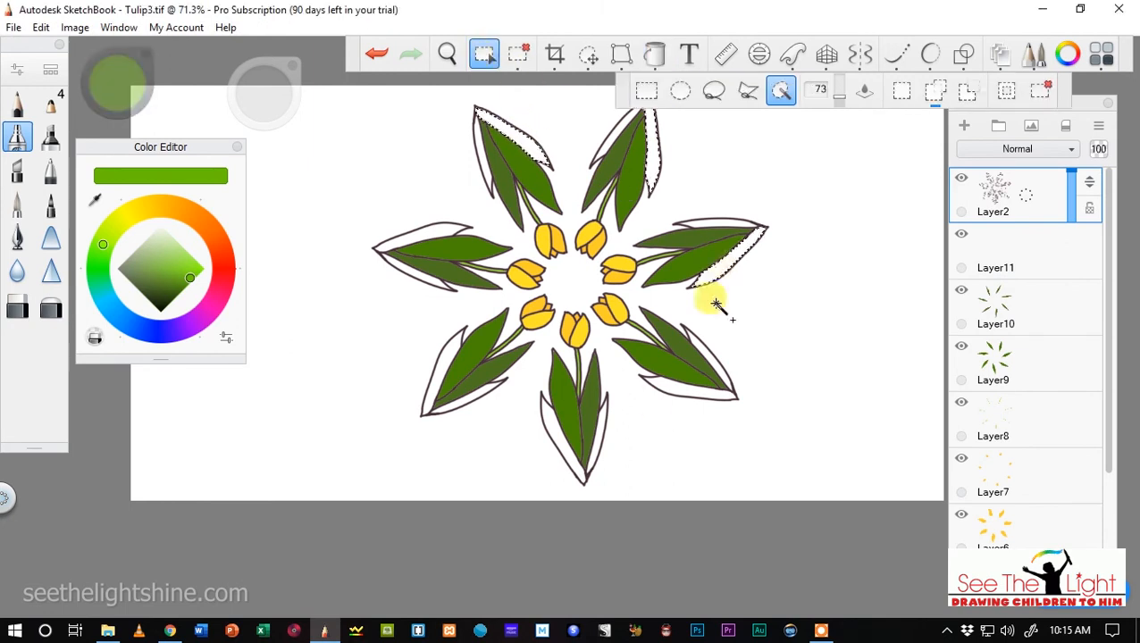
pyautogui.click(667, 384)
pyautogui.click(556, 443)
pyautogui.click(432, 395)
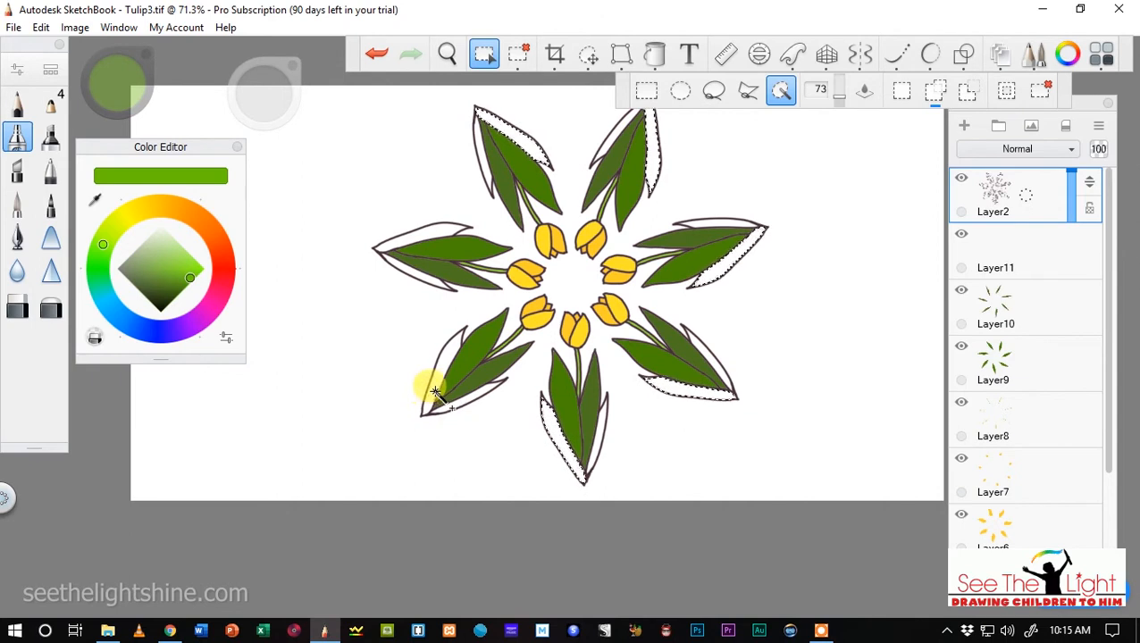
pyautogui.click(425, 234)
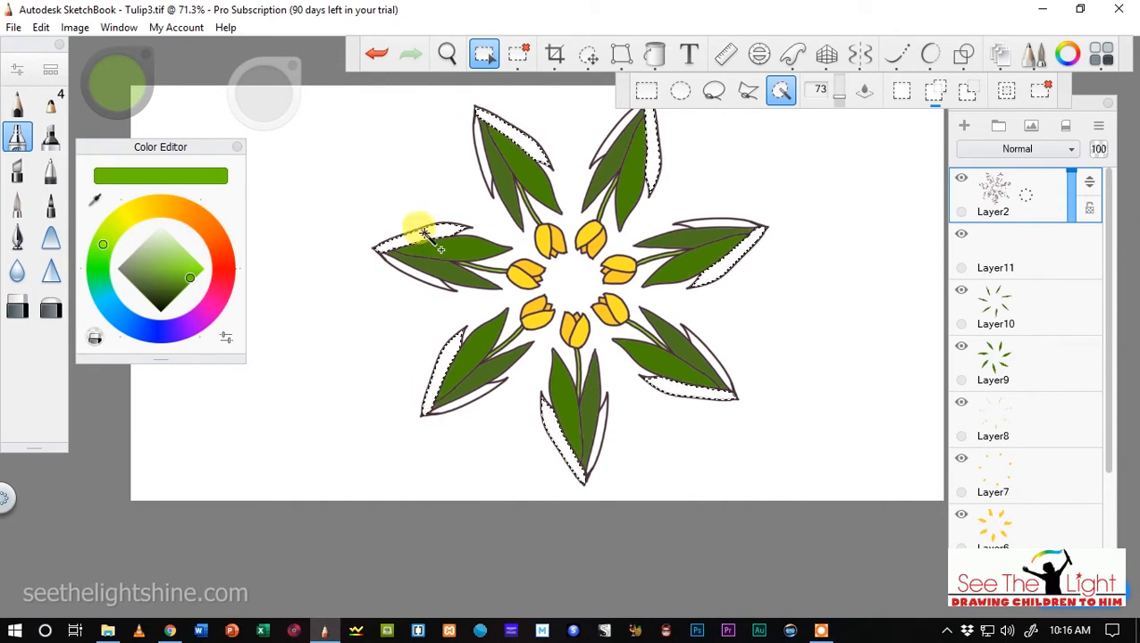
# Flood fill the selected outer leaf strips with solid bright green on Layer11.
pyautogui.click(654, 53)
pyautogui.click(1009, 250)
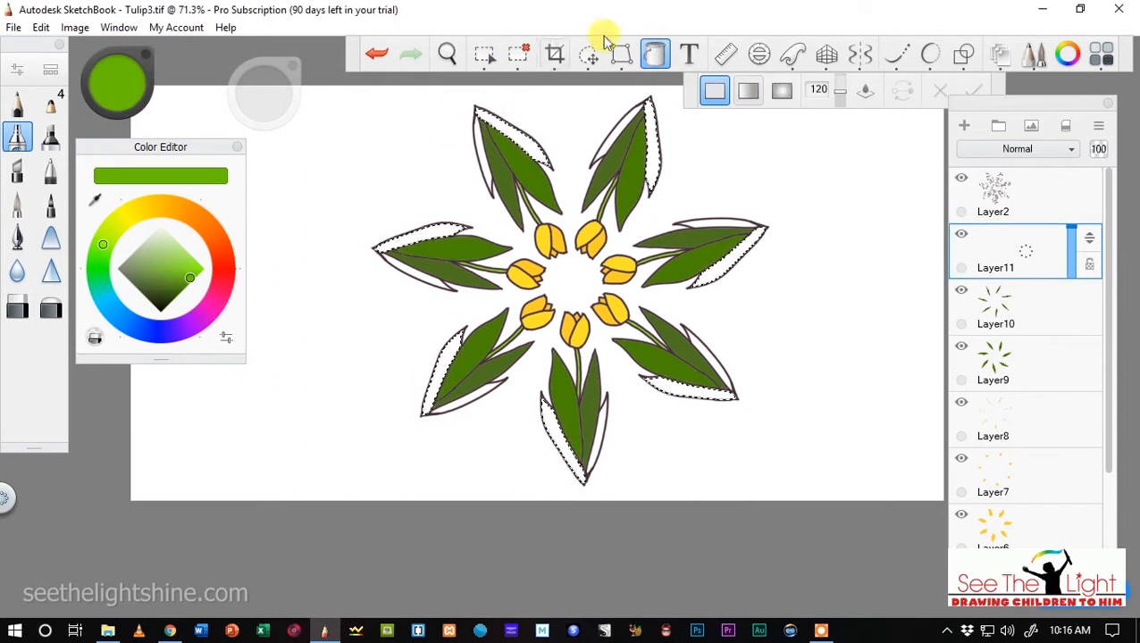
pyautogui.click(521, 138)
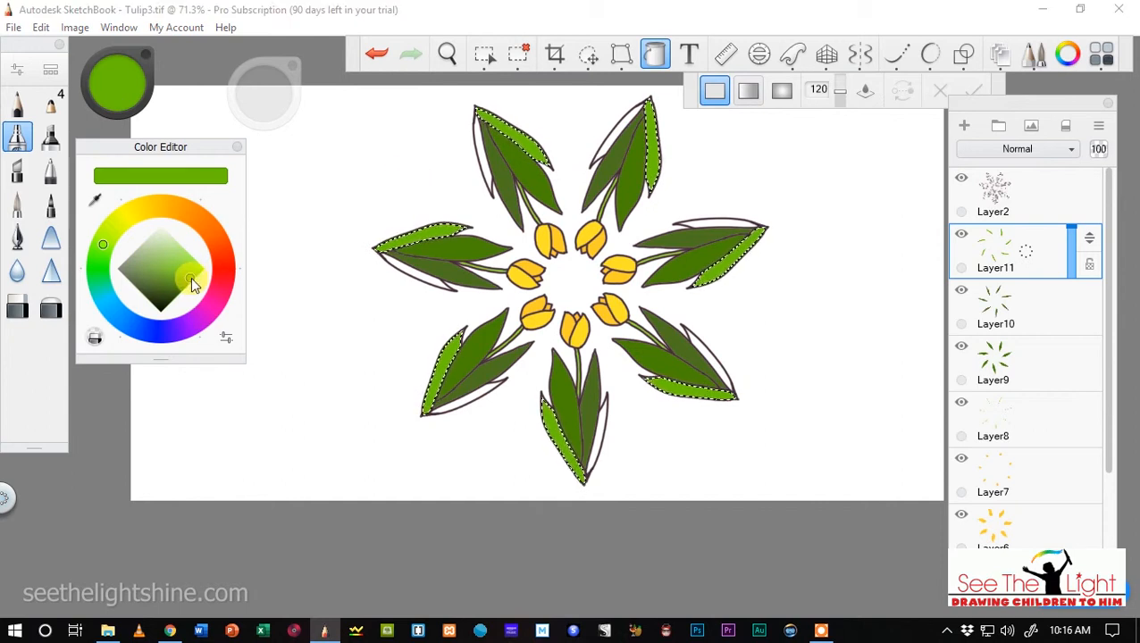
# Shift the colour's hue to yellow-green, clear the selection and add a new layer above Layer11.
pyautogui.moveTo(99, 243); pyautogui.dragTo(107, 234)
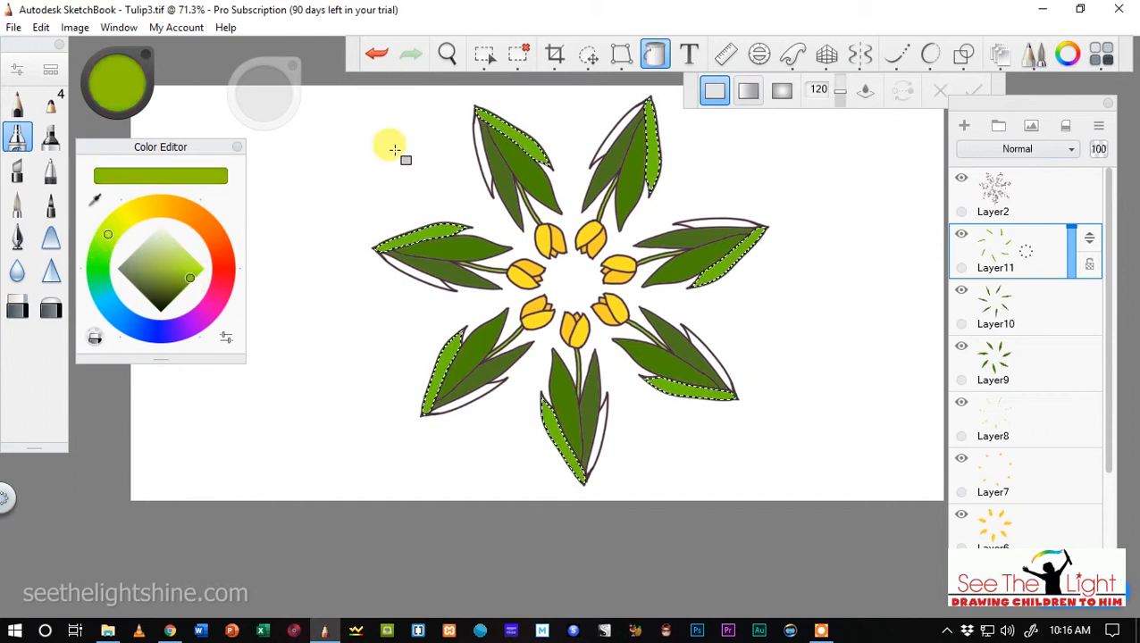
pyautogui.click(507, 54)
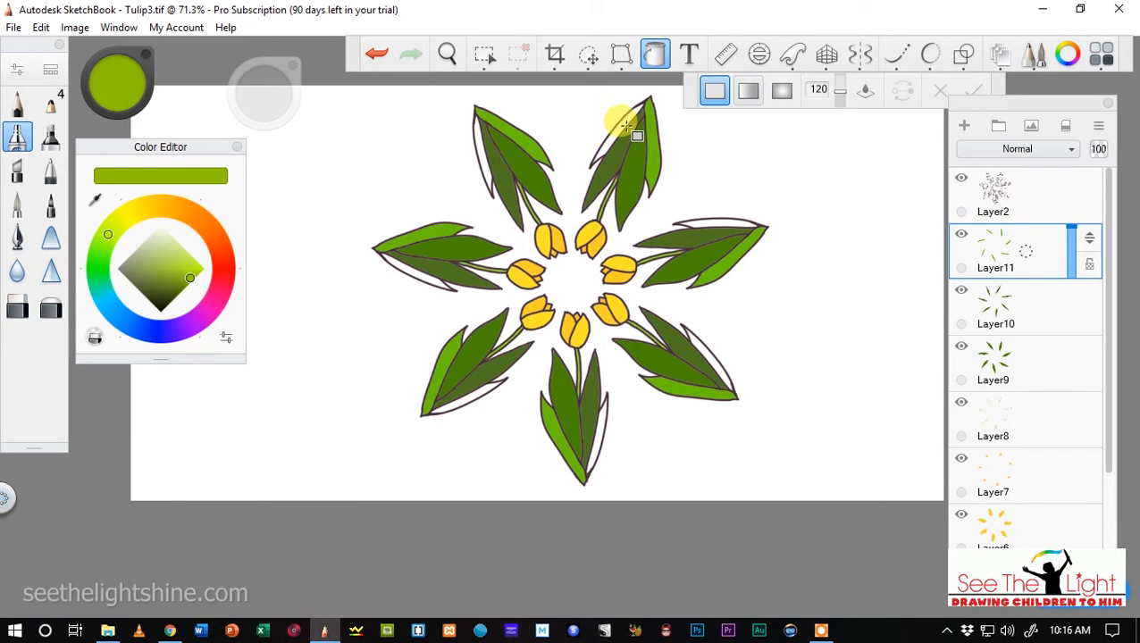
pyautogui.click(964, 125)
# Select the remaining thin outer leaf strip behind each tulip's narrower leaf on Layer2 with the Magic Wand.
pyautogui.click(1009, 192)
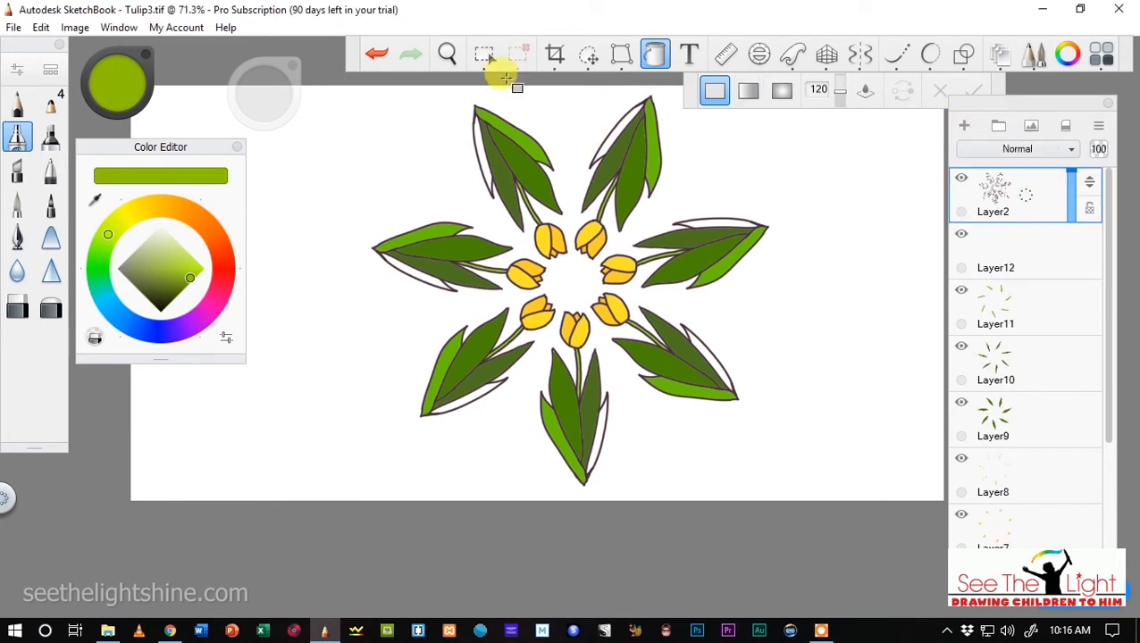
pyautogui.click(480, 56)
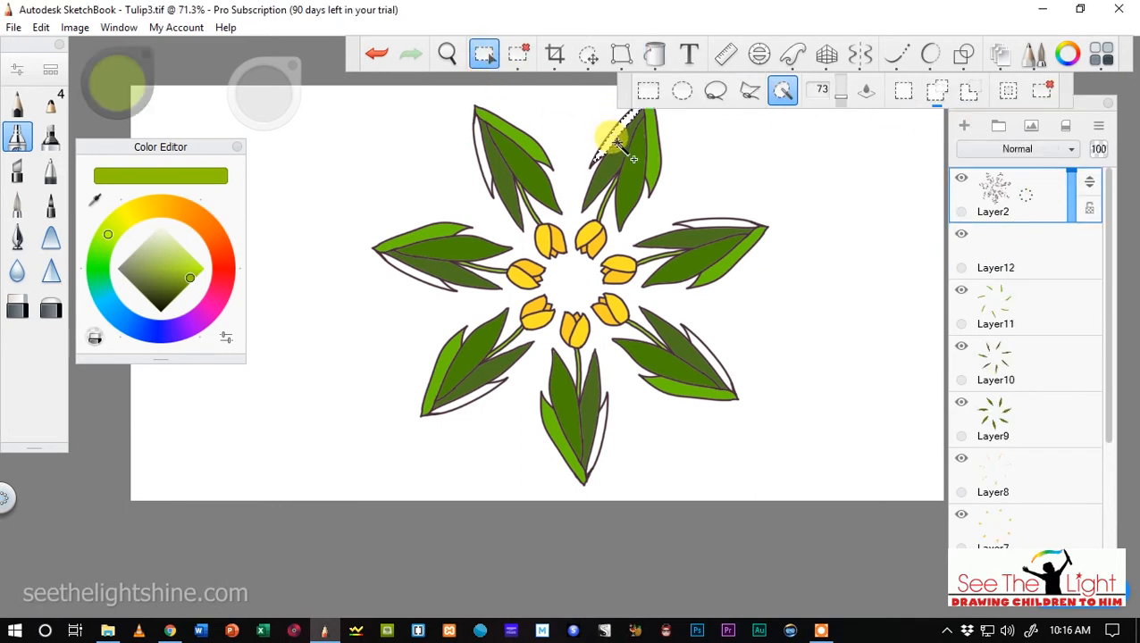
pyautogui.click(693, 220)
pyautogui.click(693, 332)
pyautogui.click(604, 424)
pyautogui.click(466, 391)
pyautogui.click(416, 273)
pyautogui.click(476, 154)
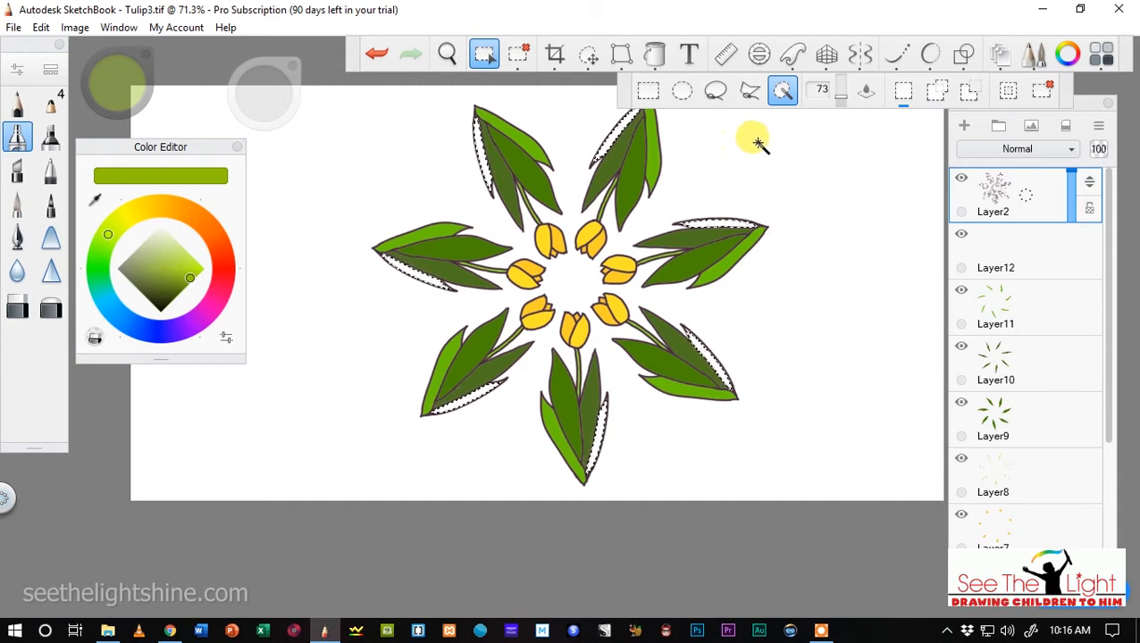
# Flood fill the selected thin outer leaf strips with solid yellow-green on Layer12.
pyautogui.click(1027, 250)
pyautogui.click(654, 54)
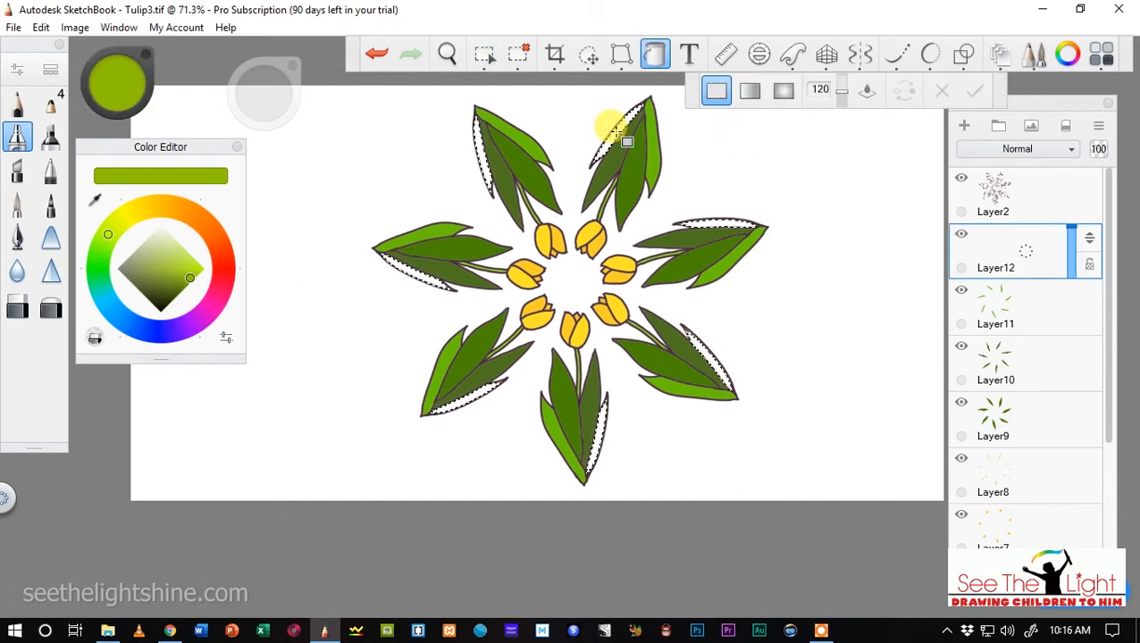
pyautogui.click(626, 141)
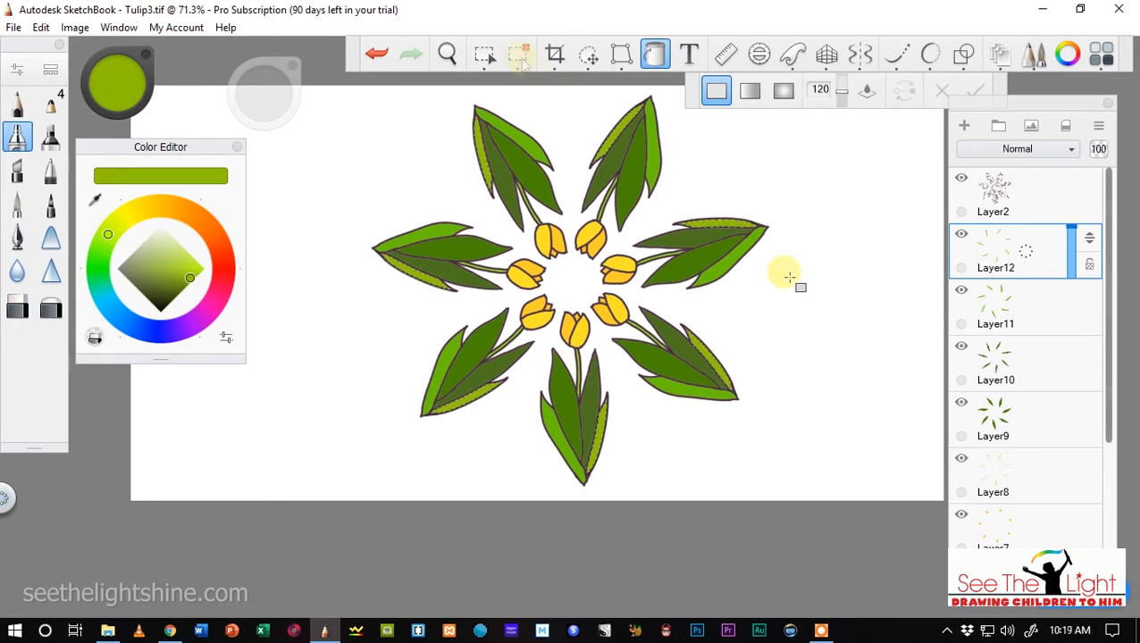